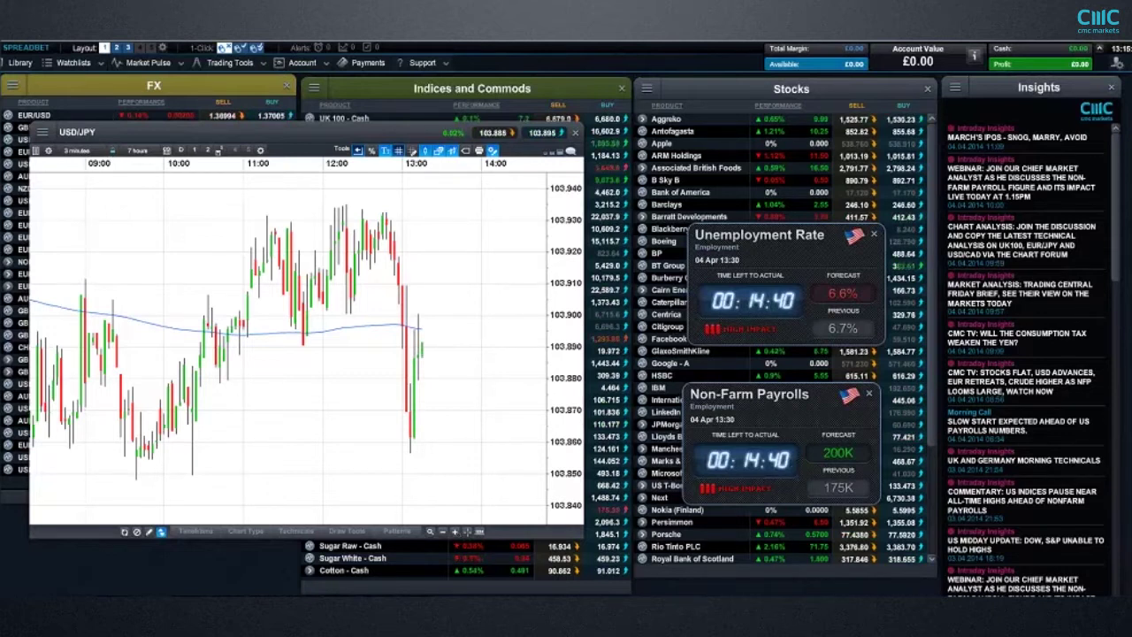
# - Switch to the Non Farm Payrolls Numbers workbook and review the 2013/14 monthly job figures from November up to March
pyautogui.moveTo(420, 567)
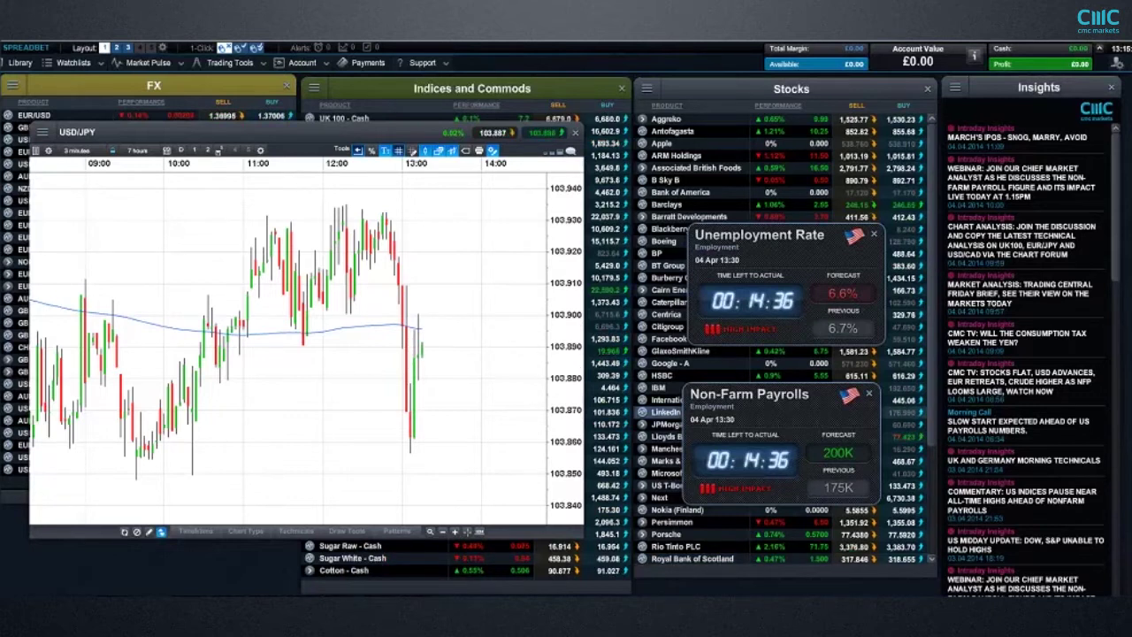
pyautogui.hotkey('alt', 'Tab')
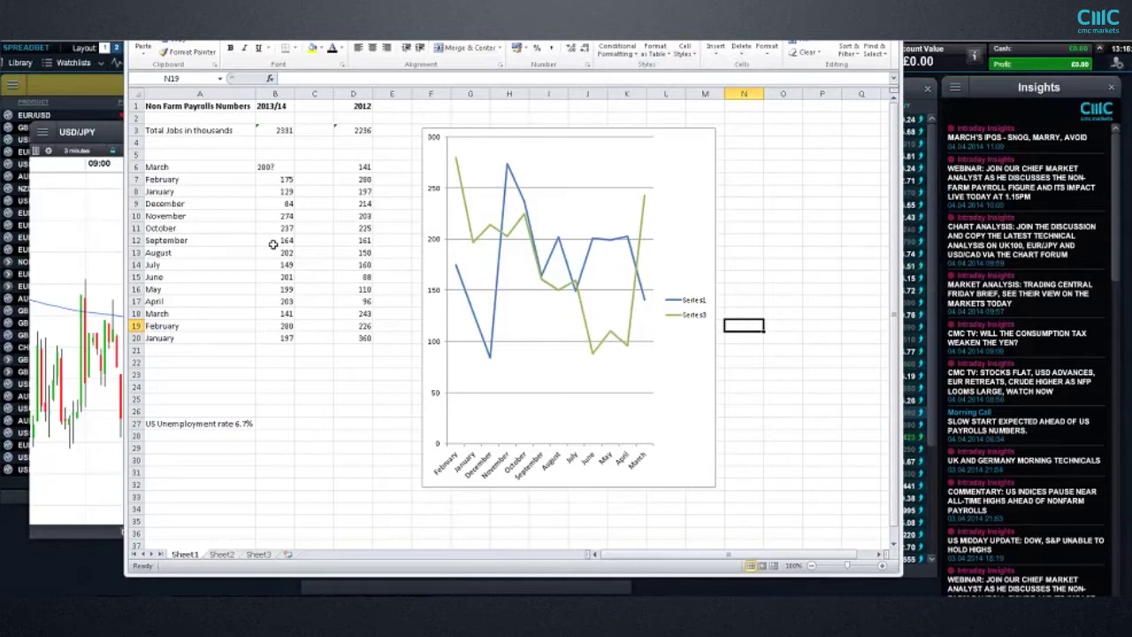
pyautogui.click(230, 216)
pyautogui.press('Right')
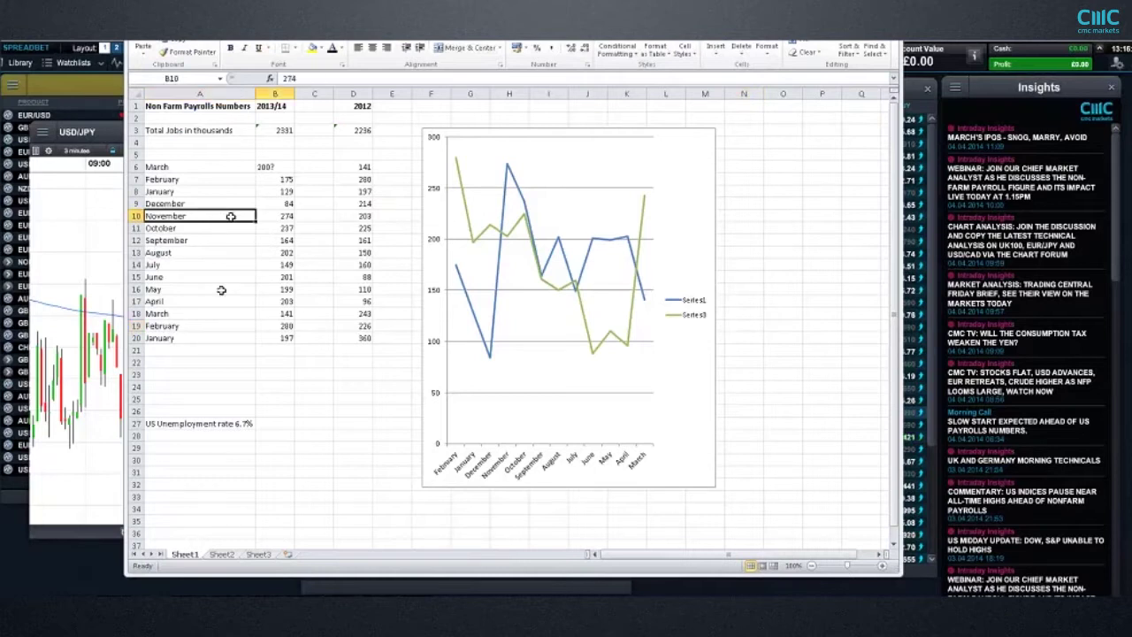
pyautogui.press('Down')
pyautogui.press('Down')
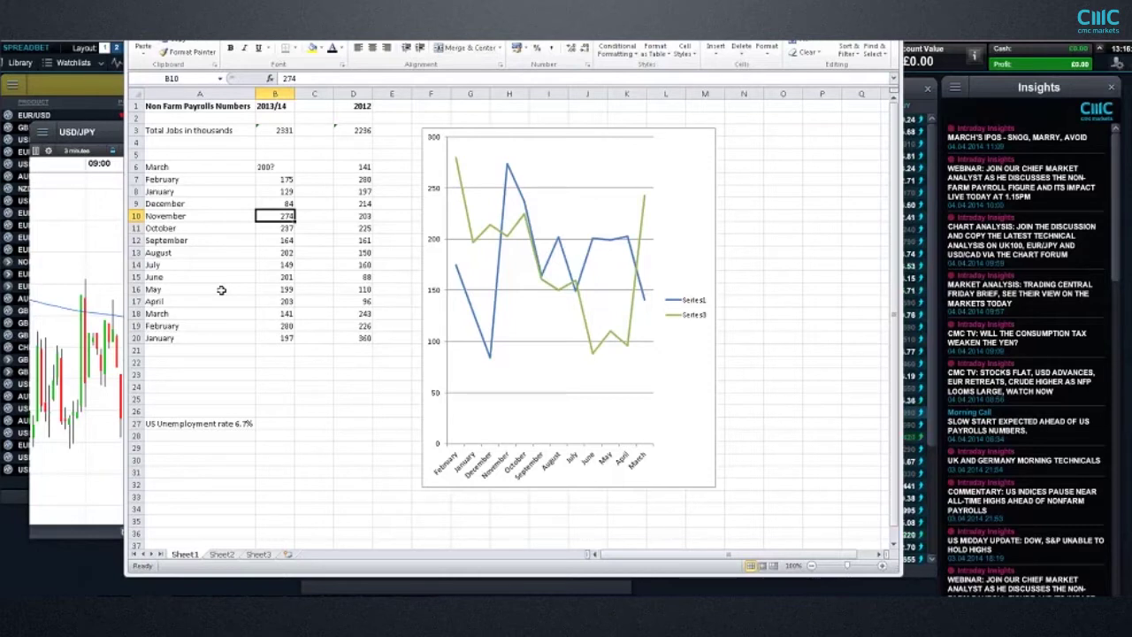
pyautogui.press('Up')
pyautogui.press('Up')
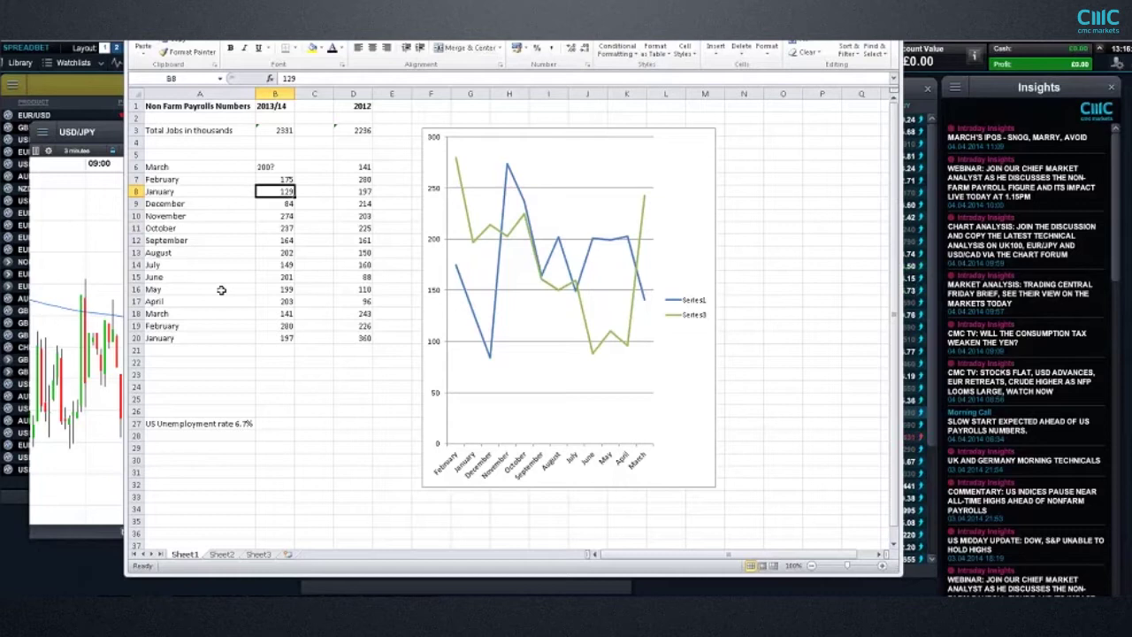
pyautogui.press('Up')
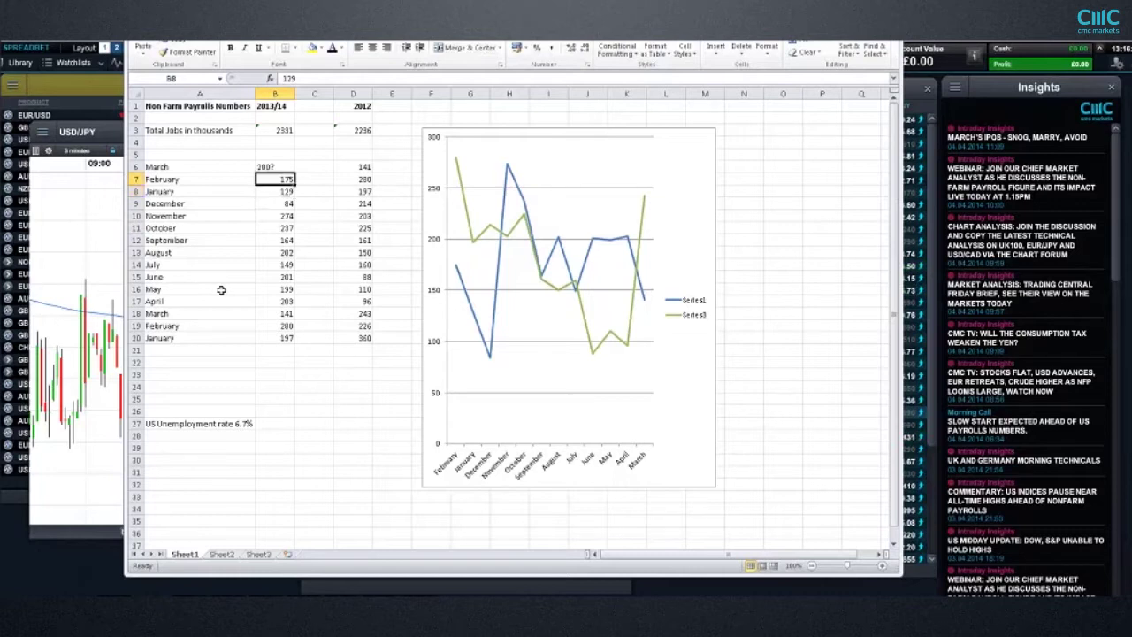
pyautogui.press('Up')
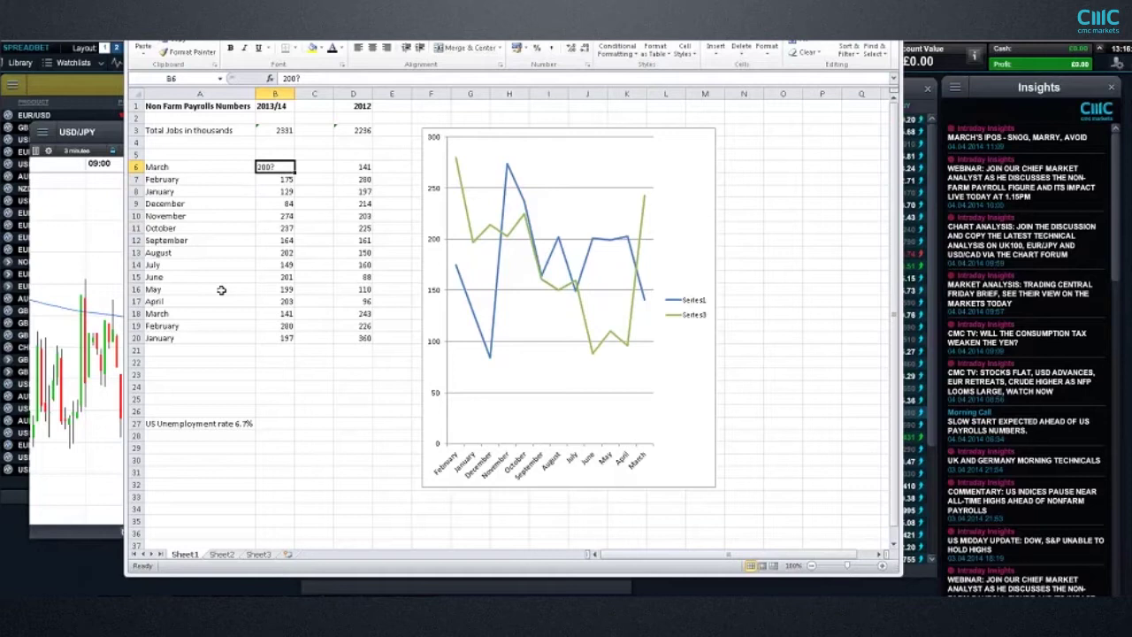
pyautogui.press('Left')
pyautogui.press('Right')
# - Switch to the Consumer Confidence/Sales workbook and review the sales figures in column D from November up to February
pyautogui.click(407, 589)
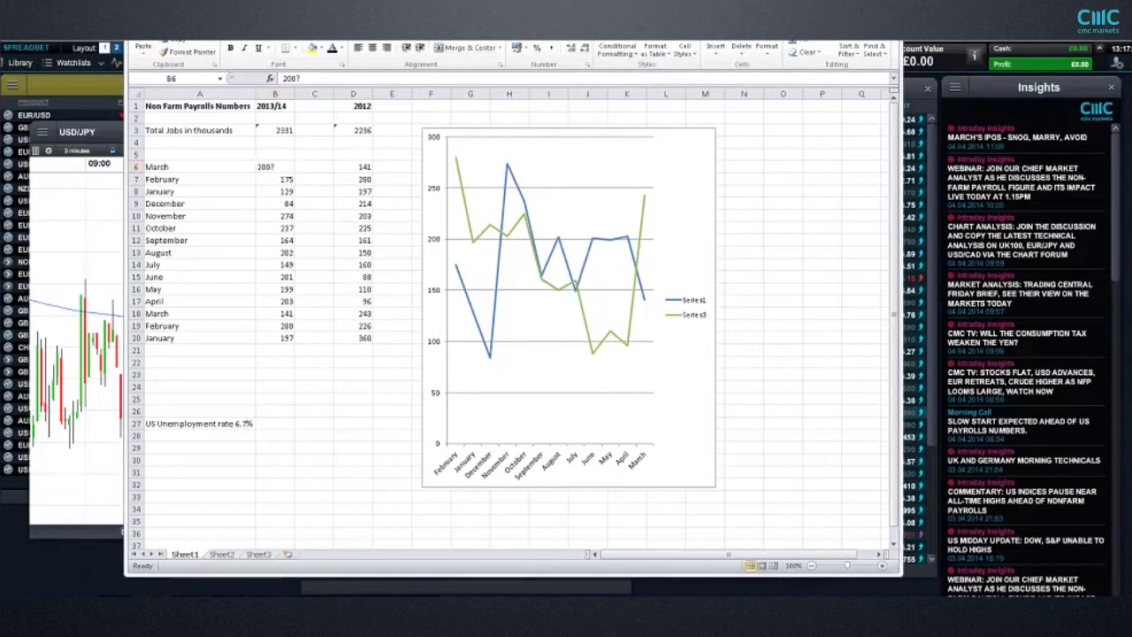
pyautogui.click(408, 586)
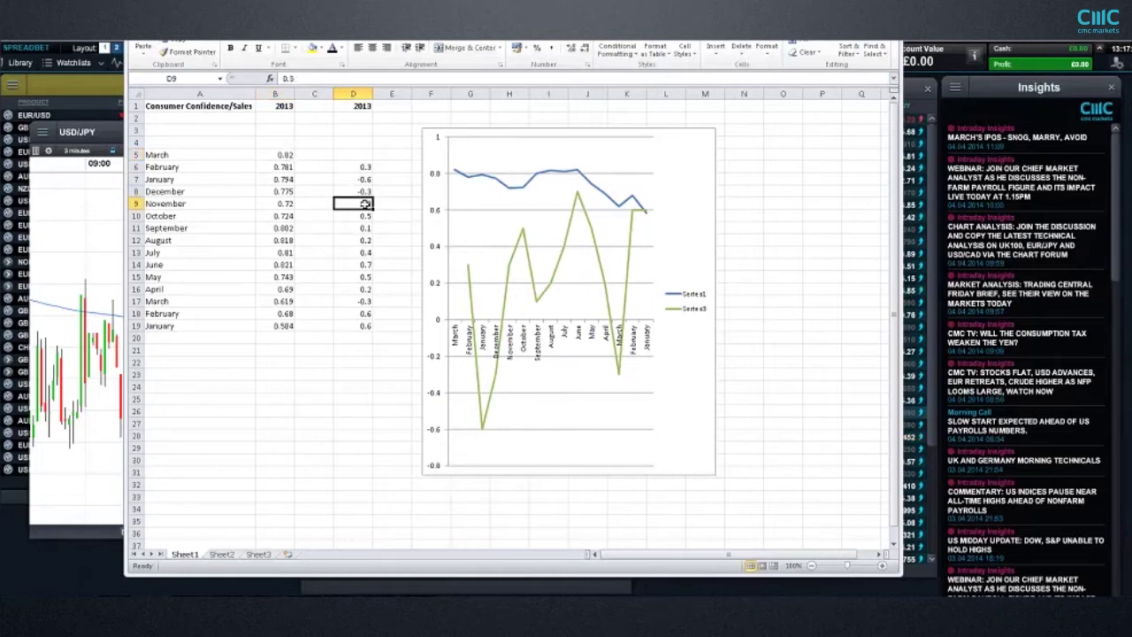
pyautogui.click(364, 203)
pyautogui.click(365, 191)
pyautogui.click(364, 179)
pyautogui.click(363, 167)
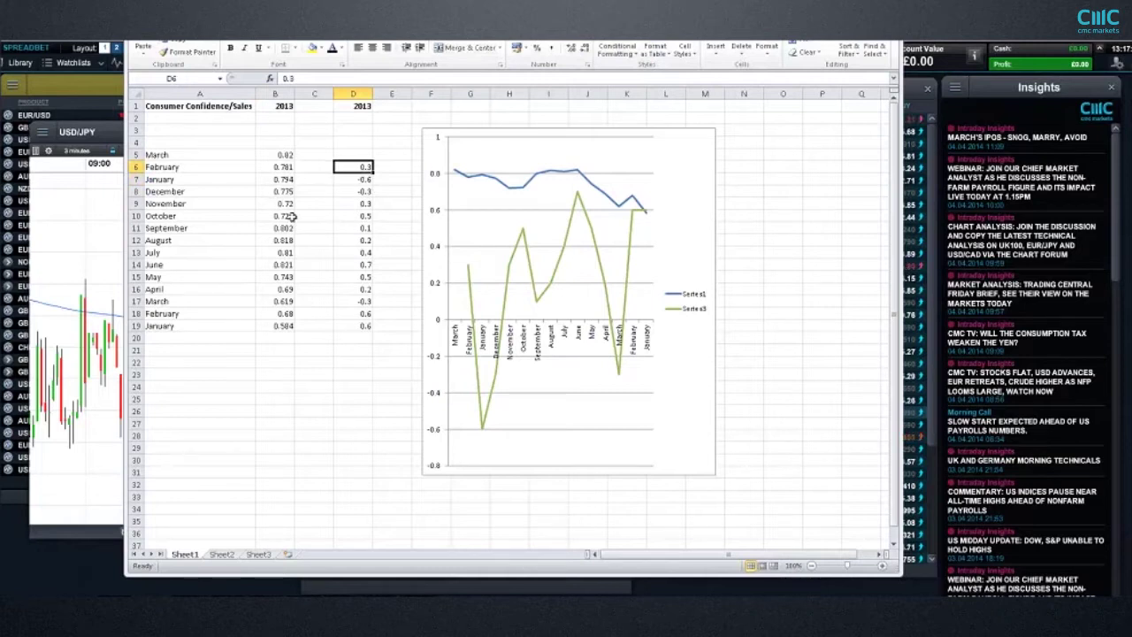
# - Compare the November confidence and sales values, and follow the confidence figures in column B from December up to February
pyautogui.click(283, 206)
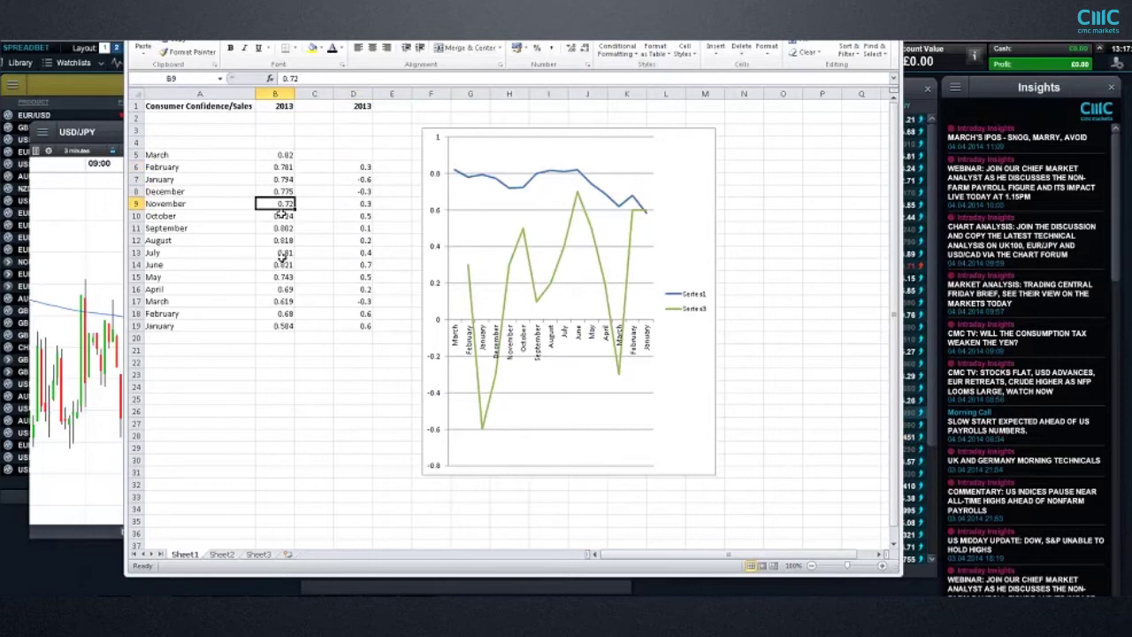
pyautogui.click(358, 206)
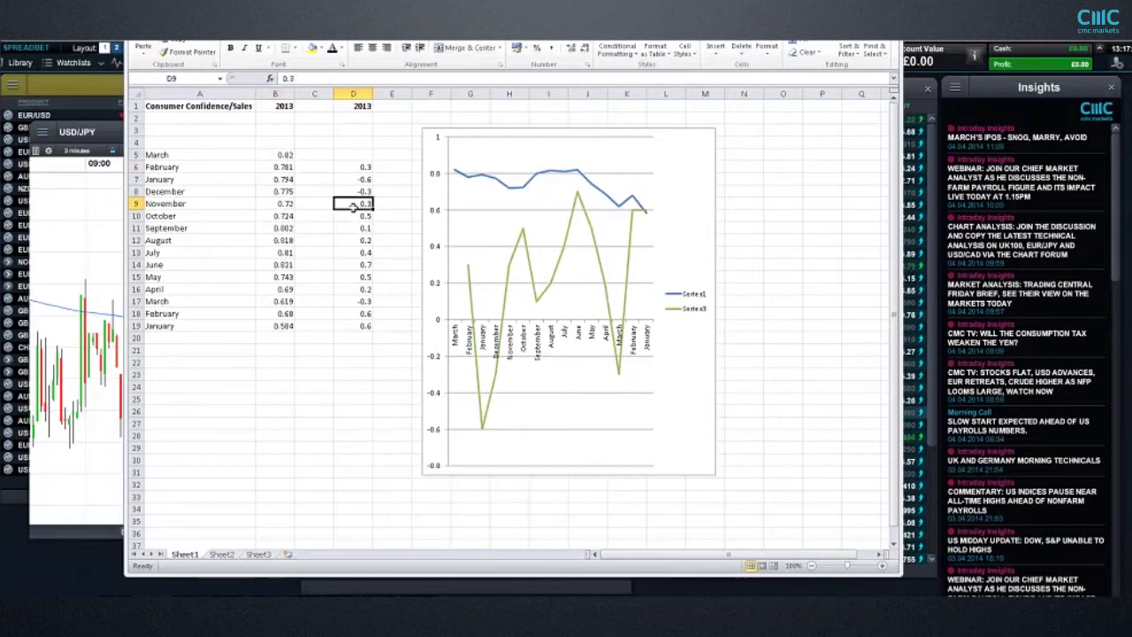
pyautogui.click(285, 192)
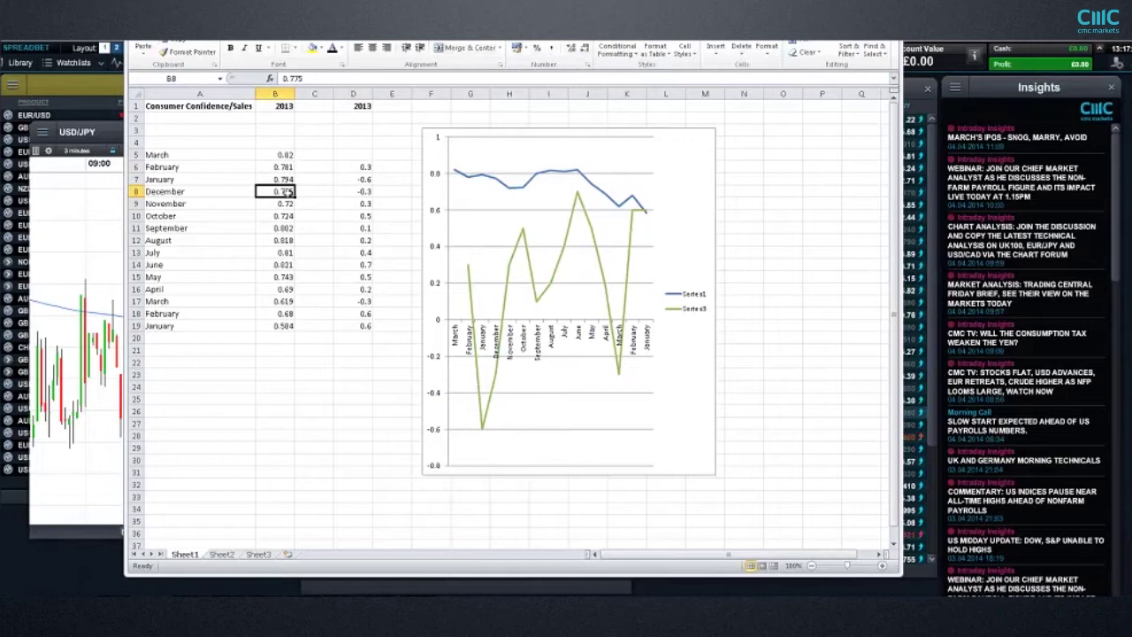
pyautogui.press('Up')
pyautogui.press('Up')
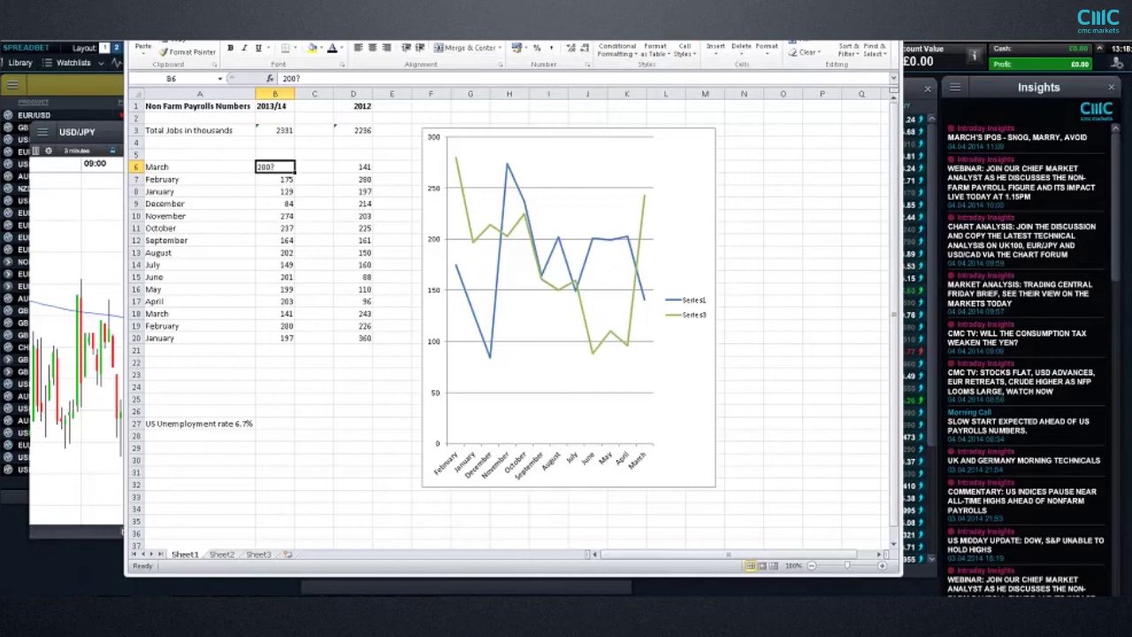
# - Leave the payrolls workbook for the CMC Markets trading platform and reposition the USD/CAD chart window
pyautogui.moveTo(552, 42); pyautogui.dragTo(538, 58)
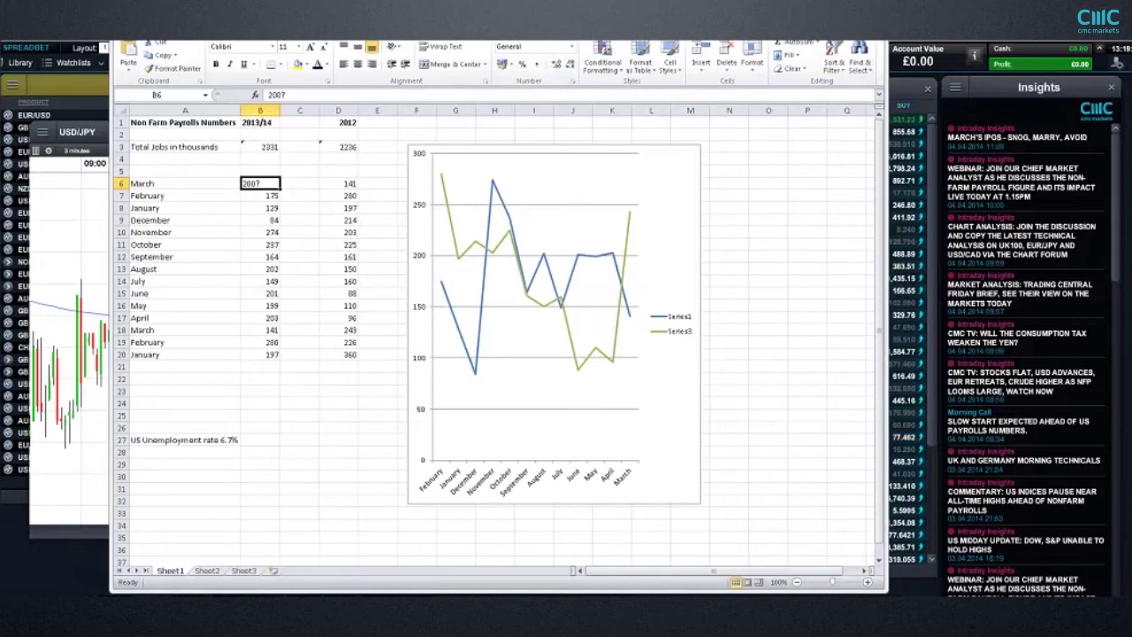
pyautogui.hotkey('alt', 'Tab')
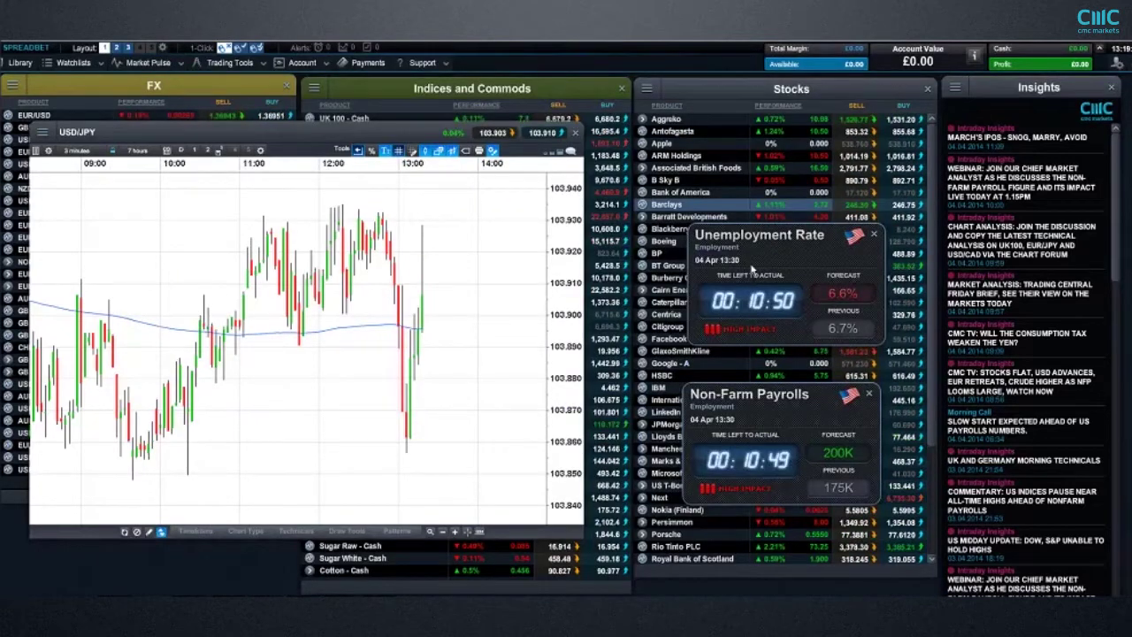
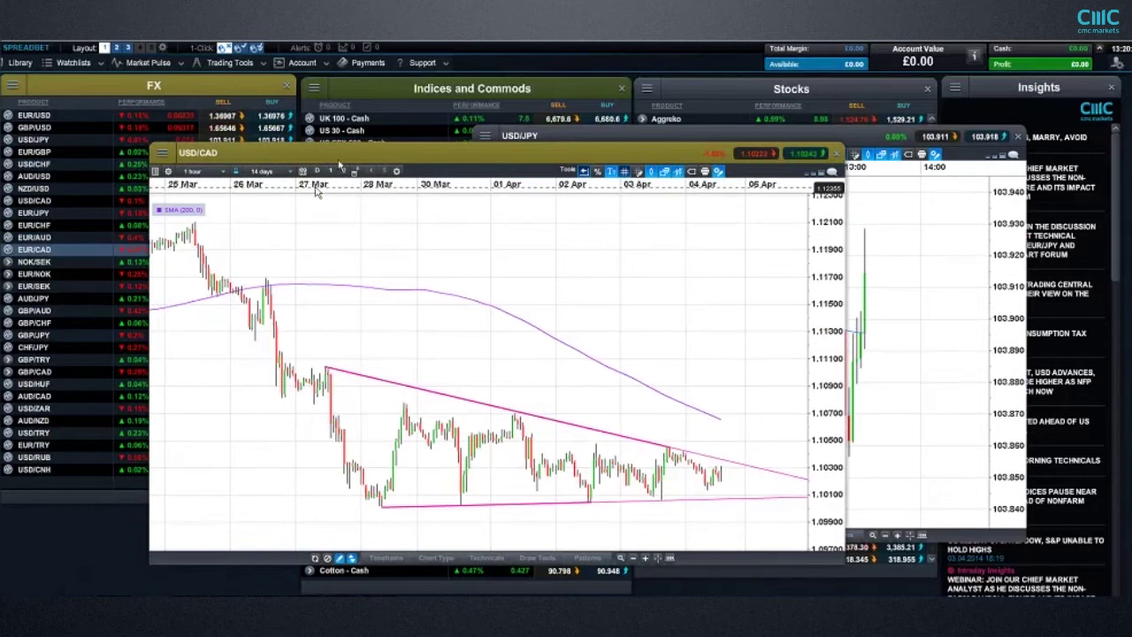
pyautogui.moveTo(344, 156); pyautogui.dragTo(289, 128)
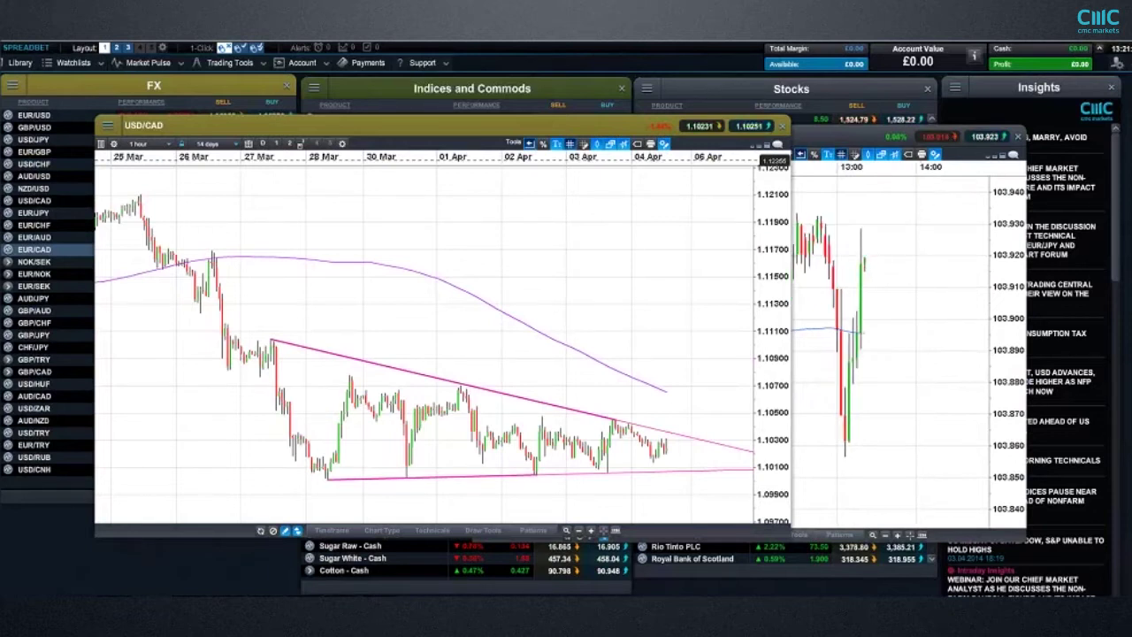
# - Examine the converging trendlines on the USD/CAD chart with the crosshair and price history turned on, and close the chart
pyautogui.moveTo(694, 442)
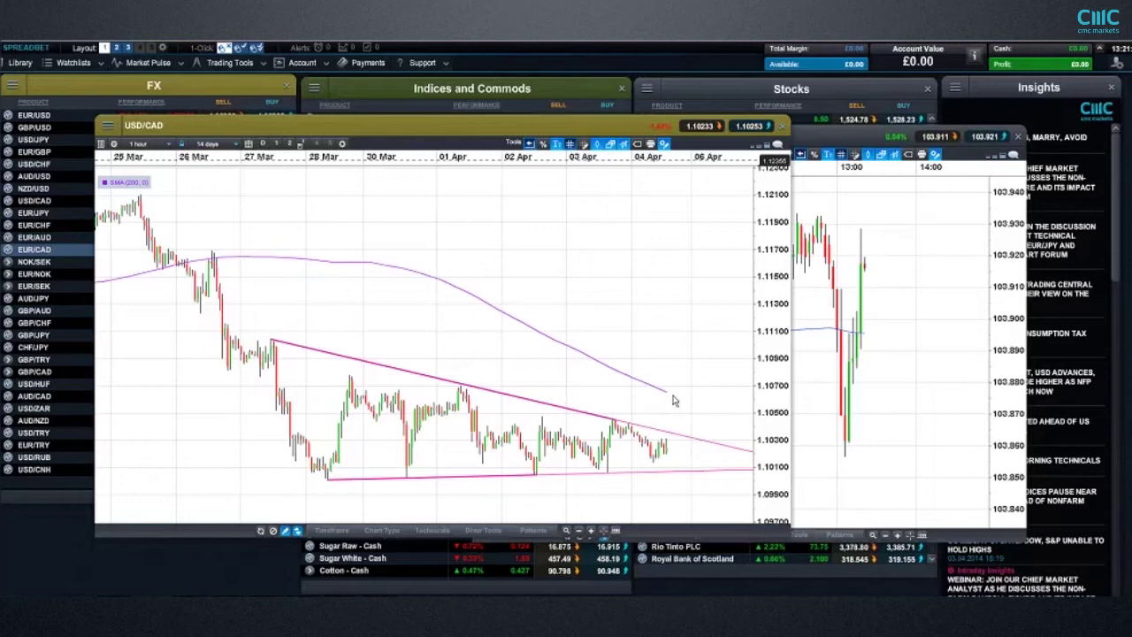
pyautogui.moveTo(624, 422)
pyautogui.click(604, 531)
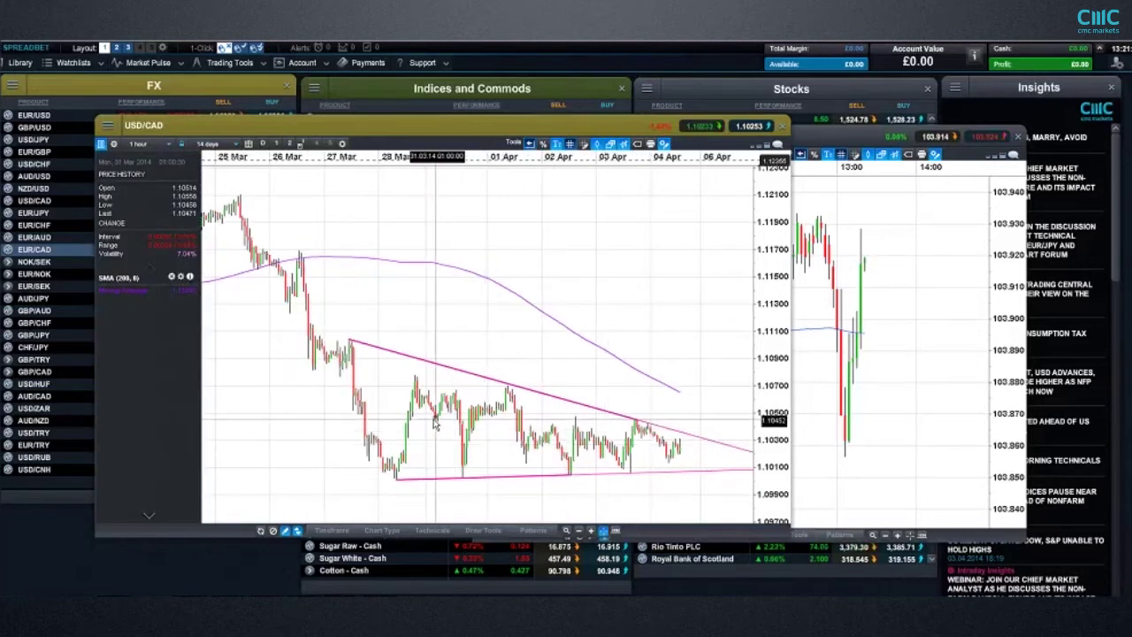
pyautogui.moveTo(416, 359)
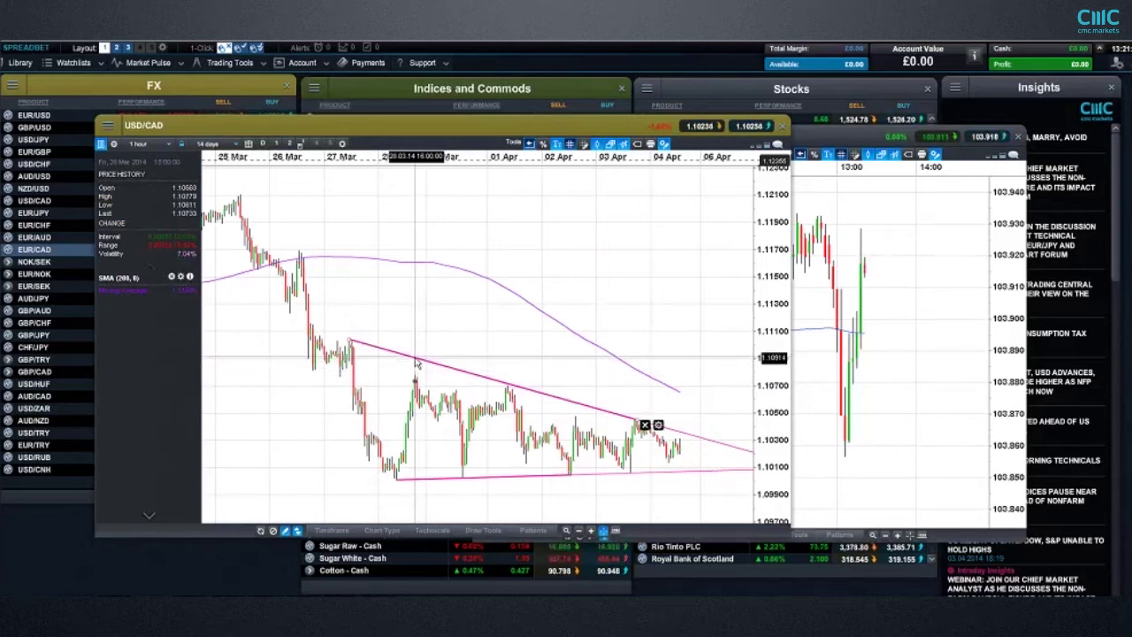
pyautogui.moveTo(409, 482)
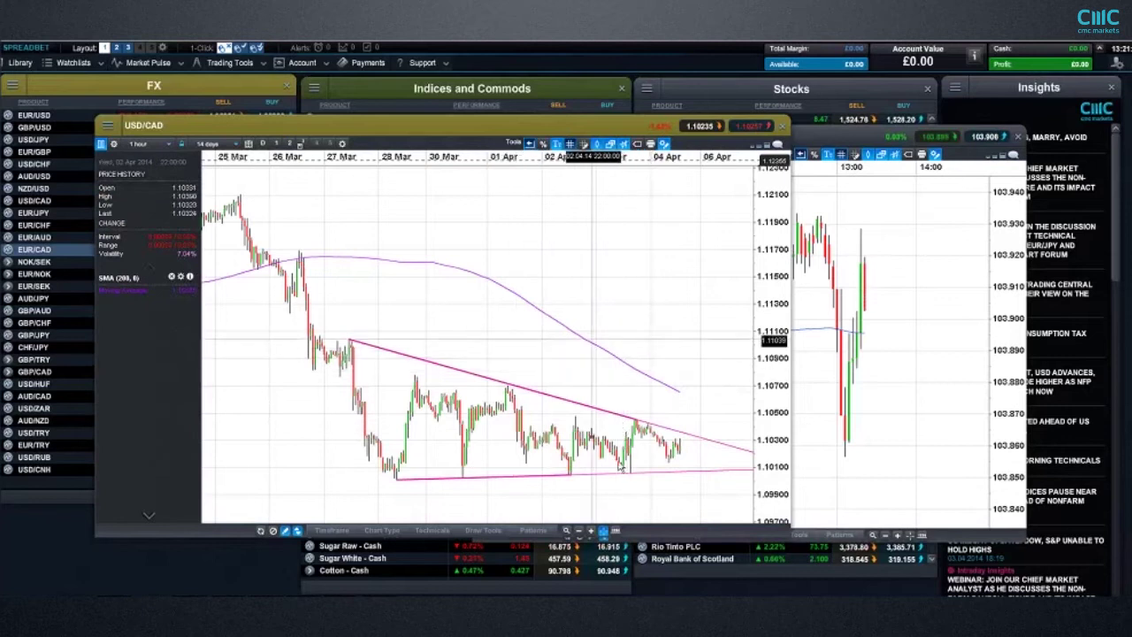
pyautogui.click(604, 531)
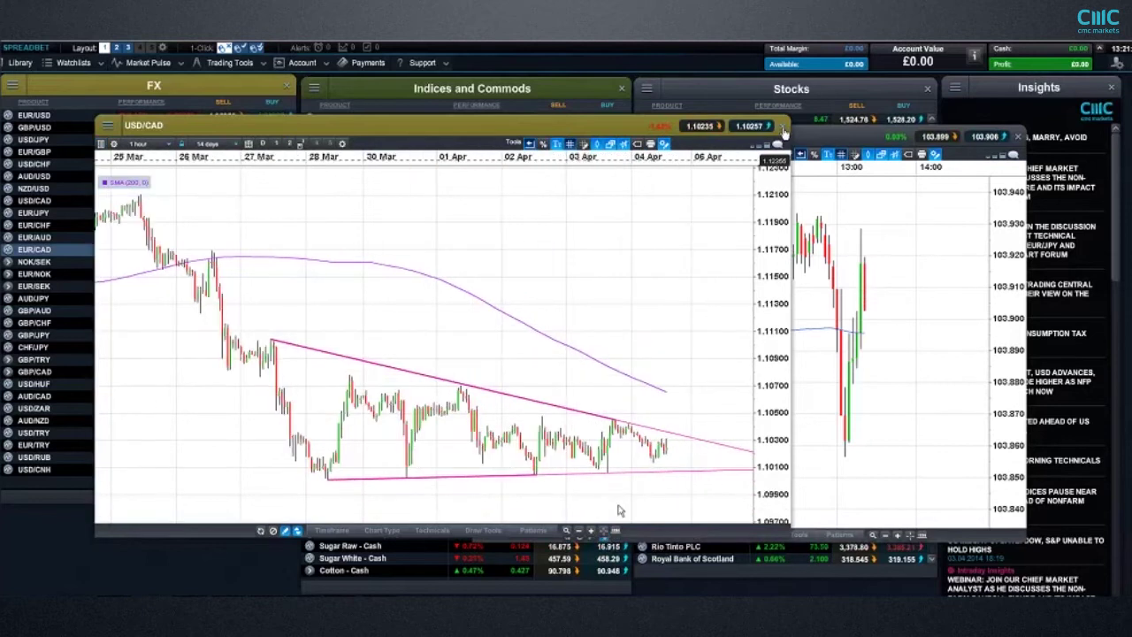
pyautogui.click(783, 132)
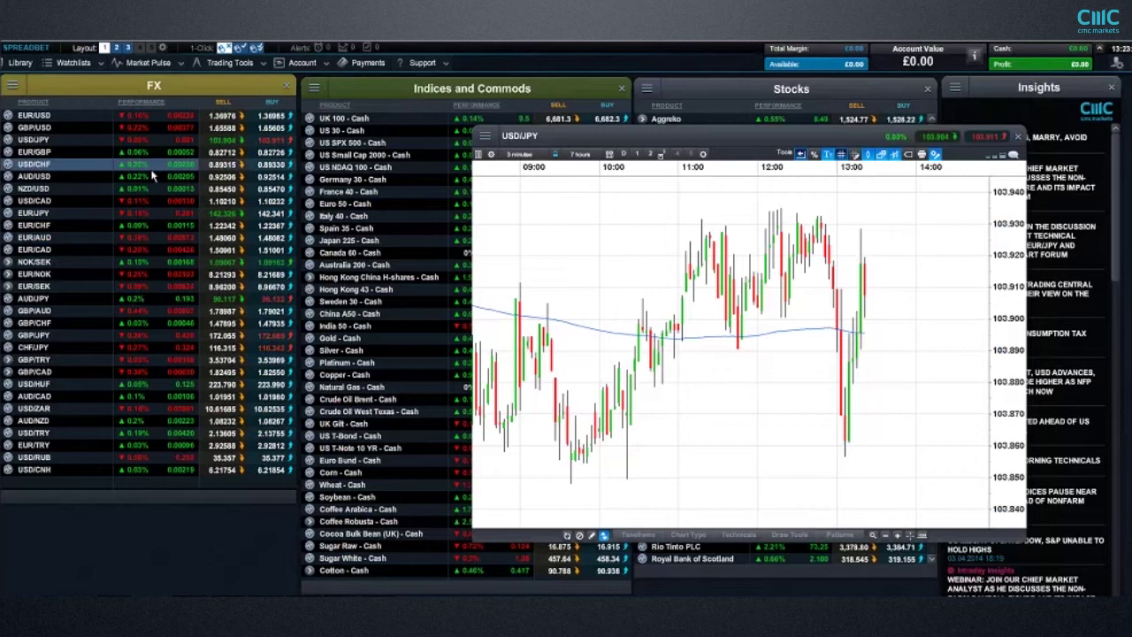
# - Open the saved EUR/USD chart from the FX watchlist, and reposition and enlarge its window
pyautogui.rightClick(18, 127)
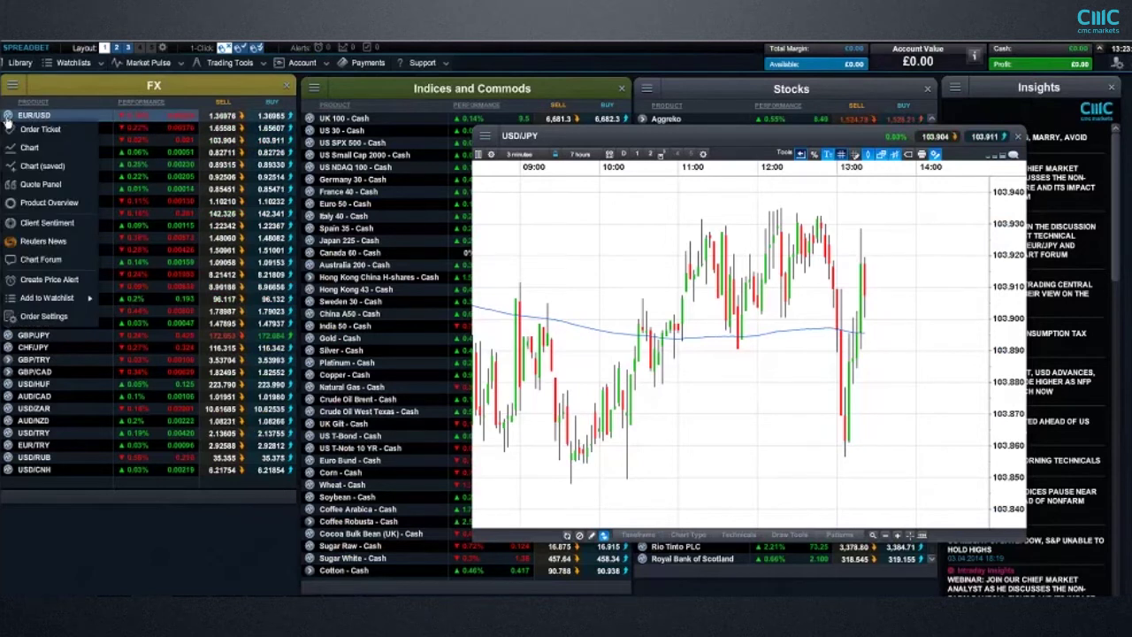
pyautogui.click(26, 168)
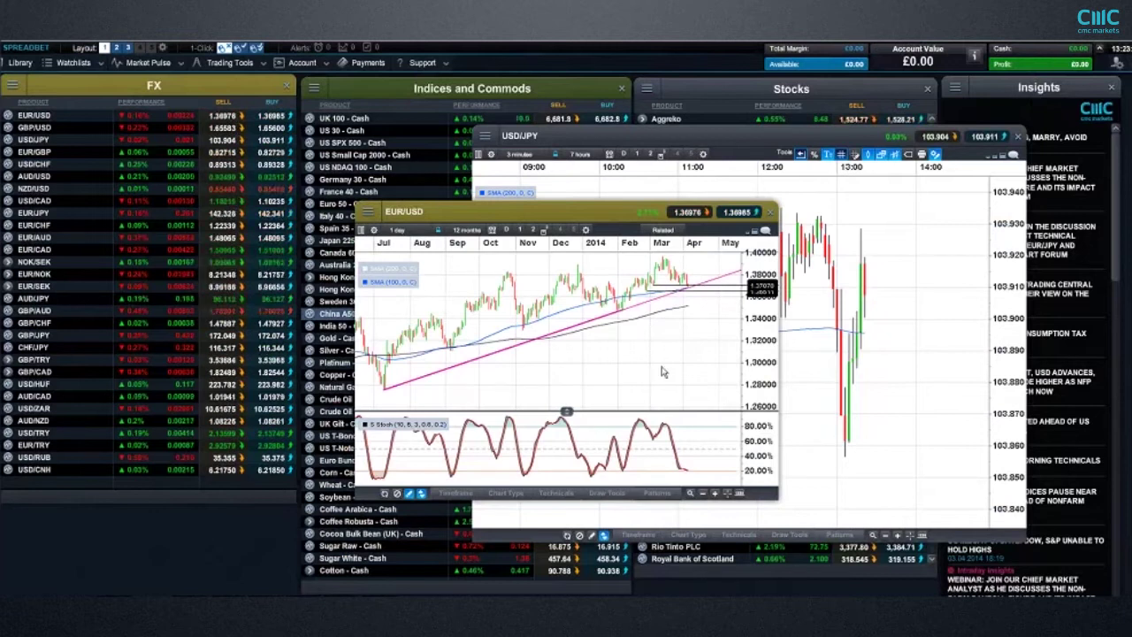
pyautogui.moveTo(497, 209); pyautogui.dragTo(257, 147)
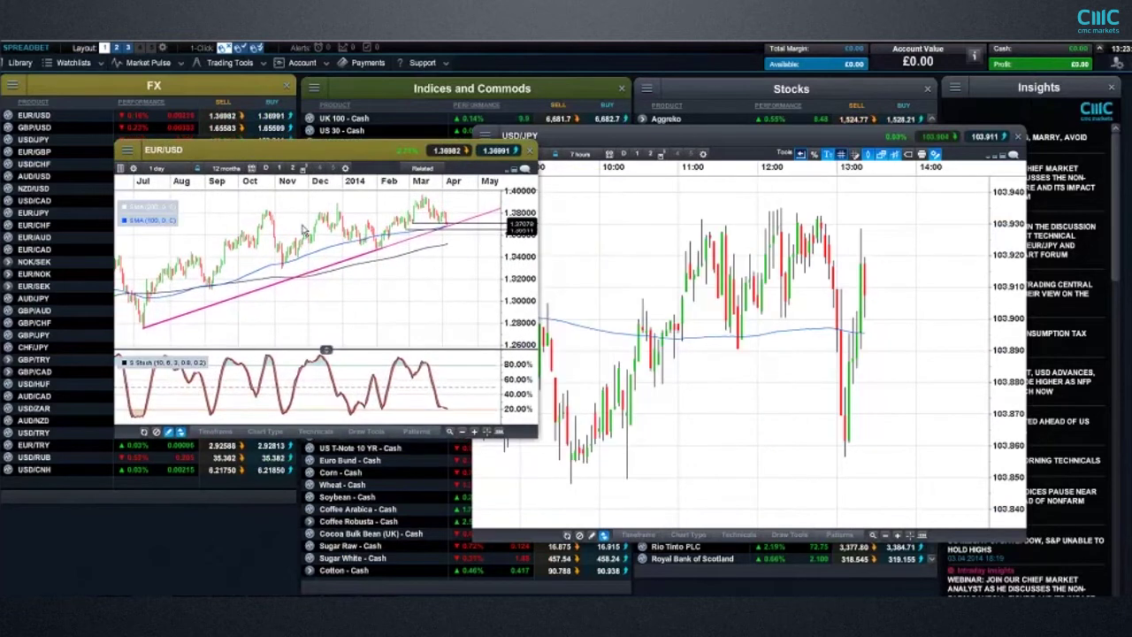
pyautogui.moveTo(537, 437); pyautogui.dragTo(867, 589)
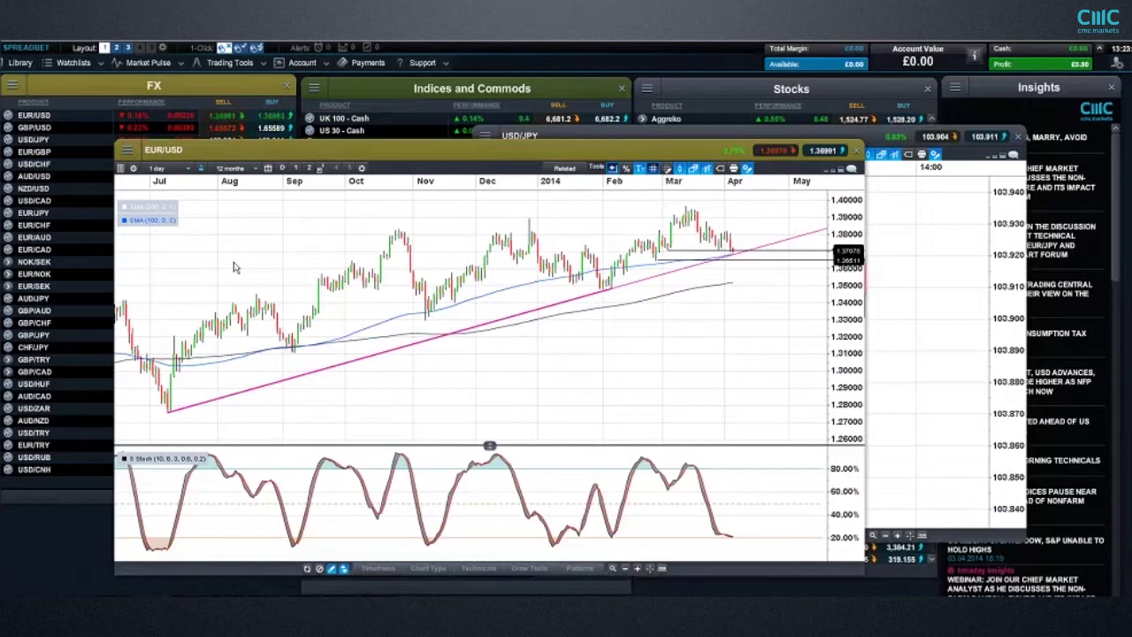
# - Examine the EUR/USD rising trendline, horizontal support levels and moving averages with the crosshair at several time ranges, and close the chart
pyautogui.scroll(4, 334, 303)
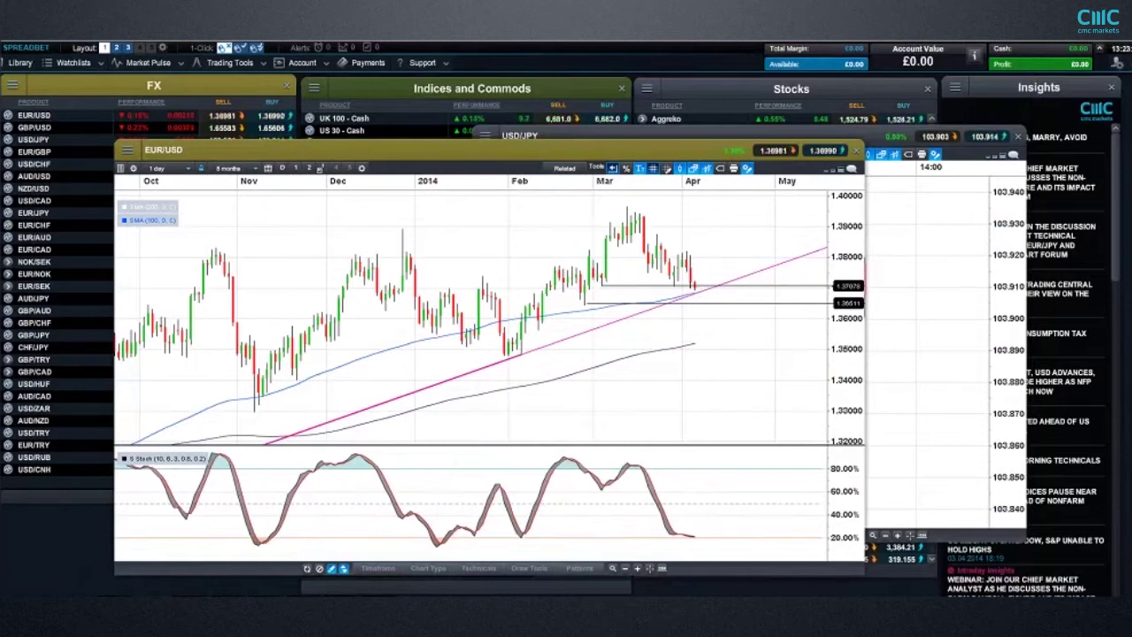
pyautogui.click(649, 567)
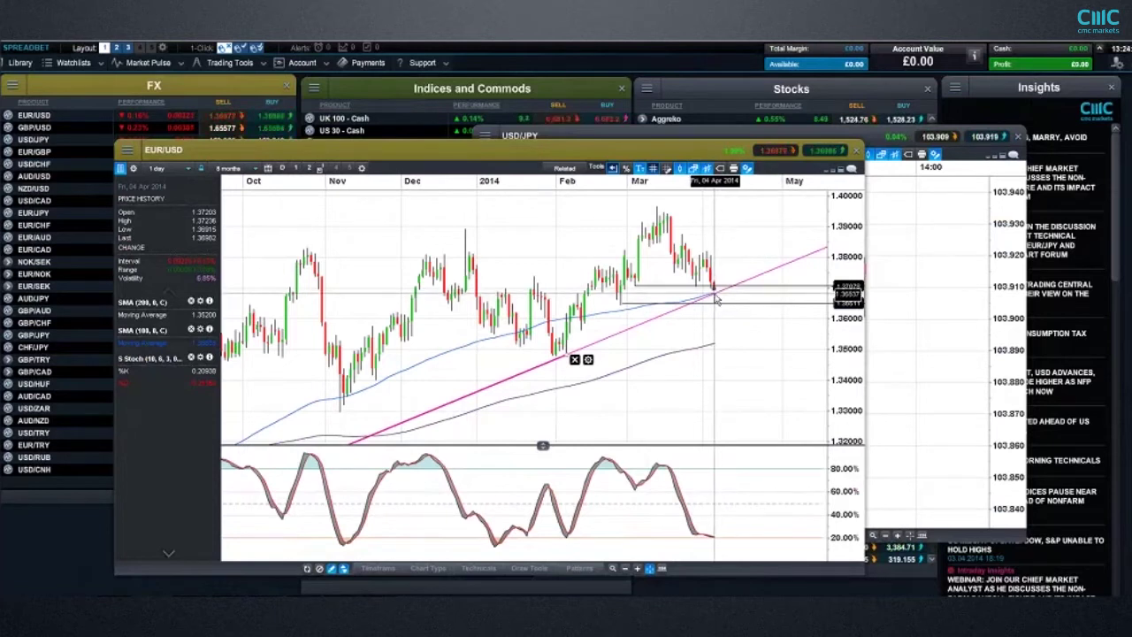
pyautogui.scroll(-5, 703, 324)
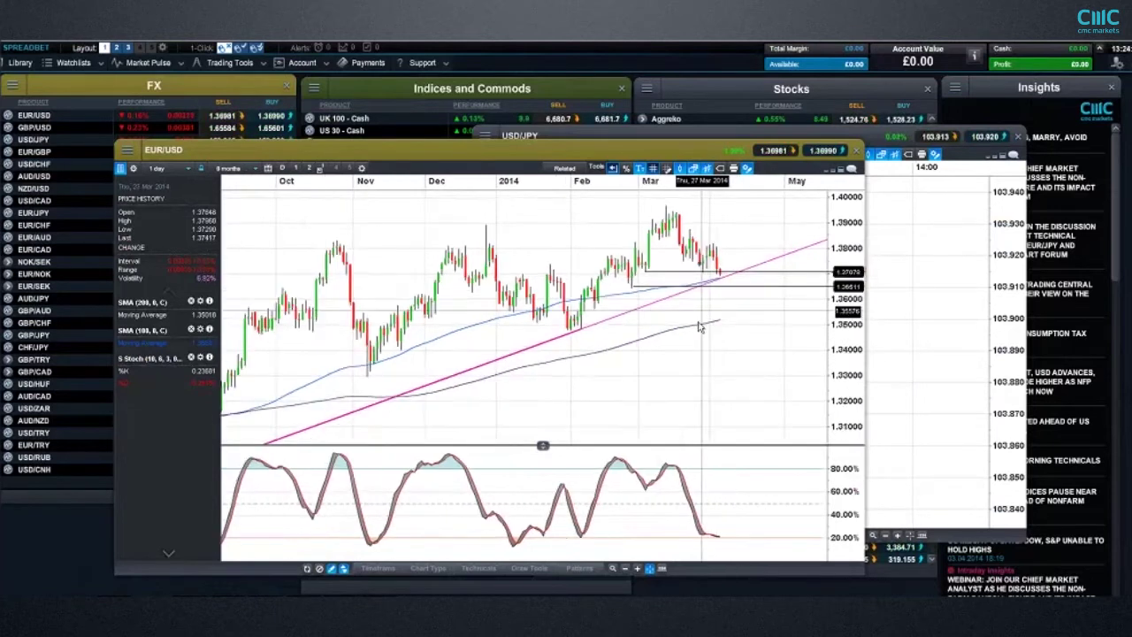
pyautogui.scroll(-4, 693, 330)
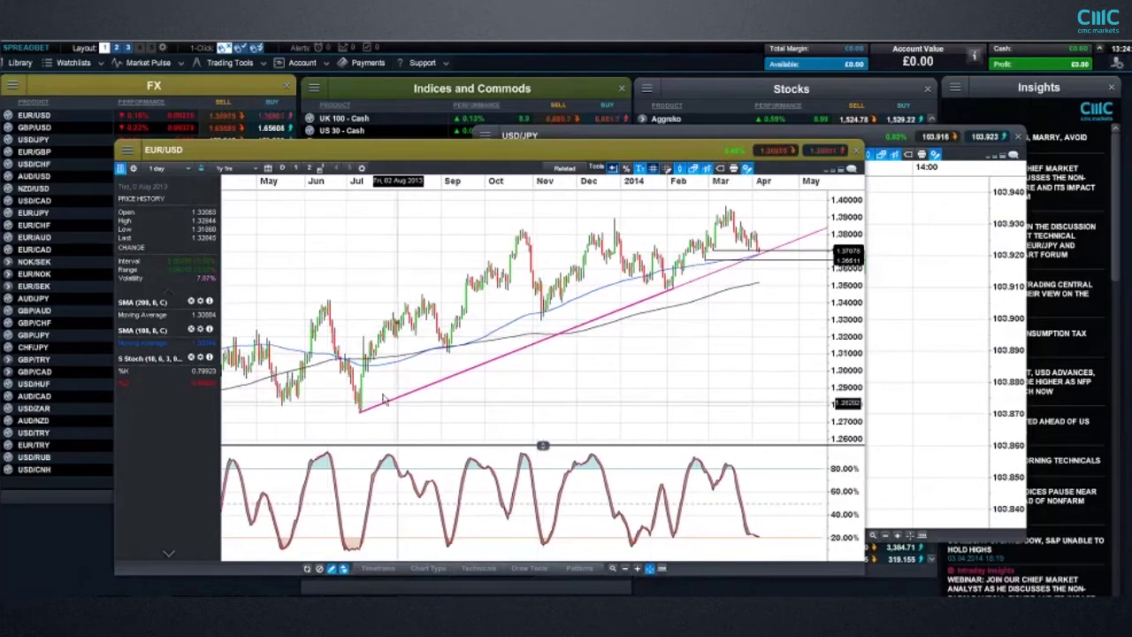
pyautogui.moveTo(361, 427)
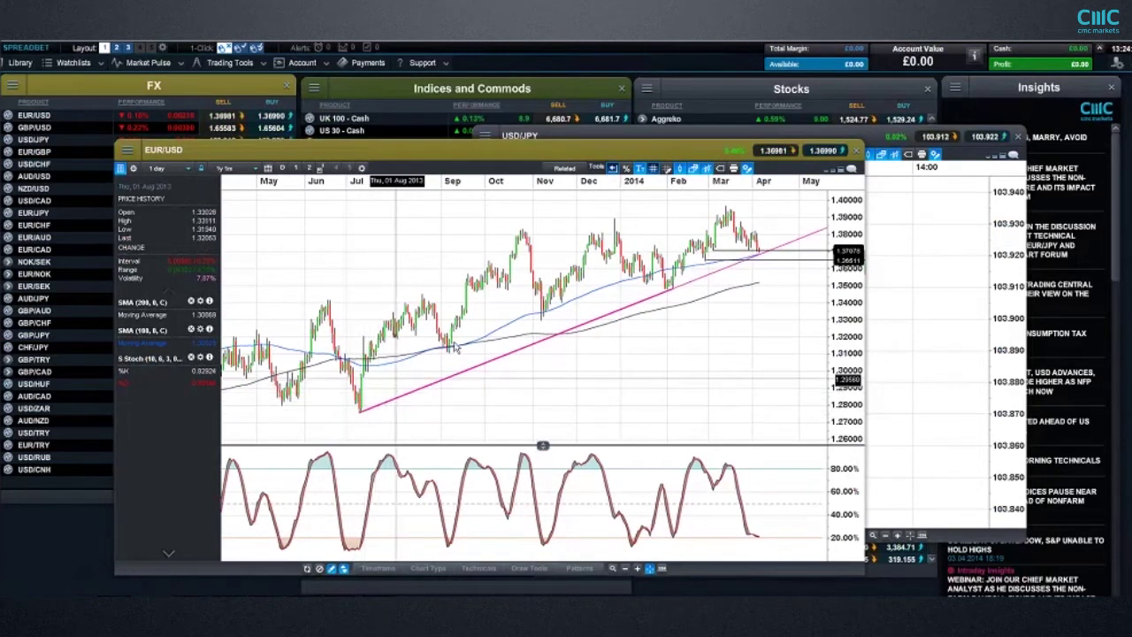
pyautogui.scroll(1, 442, 354)
pyautogui.scroll(3, 440, 356)
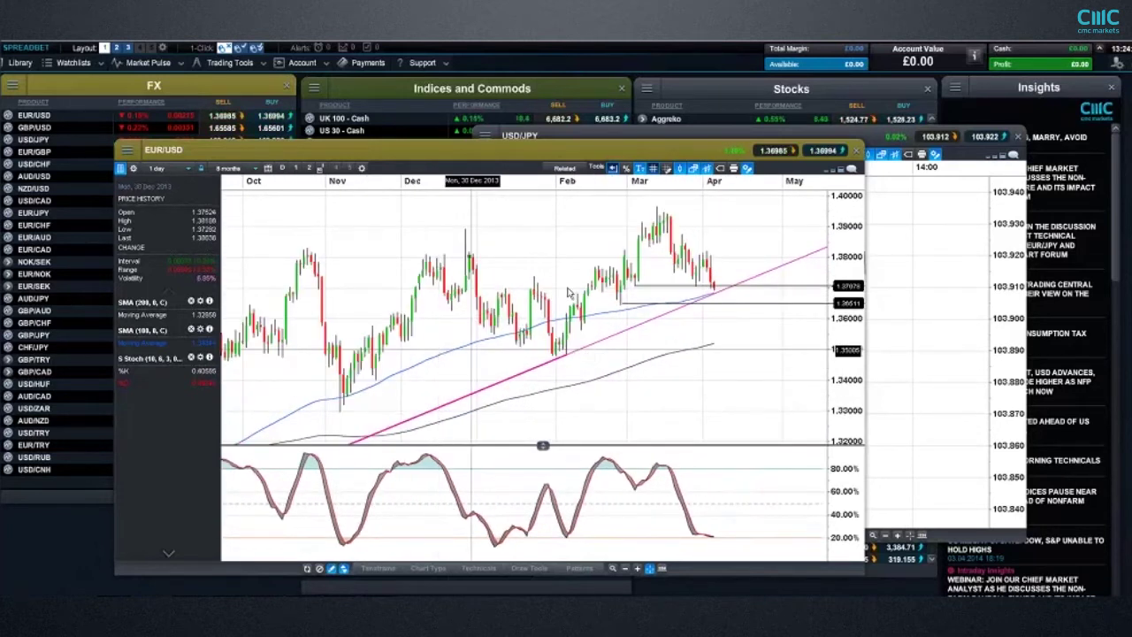
pyautogui.click(861, 154)
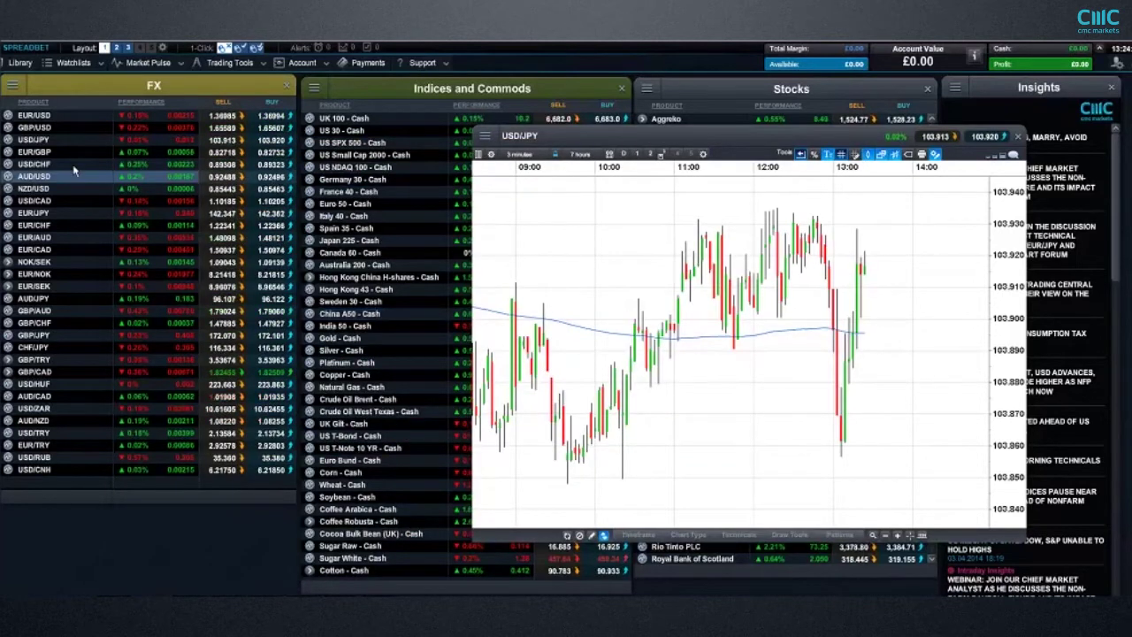
# - Open the saved USD/CHF chart from the FX watchlist, and reposition and enlarge its window
pyautogui.rightClick(14, 165)
pyautogui.click(26, 219)
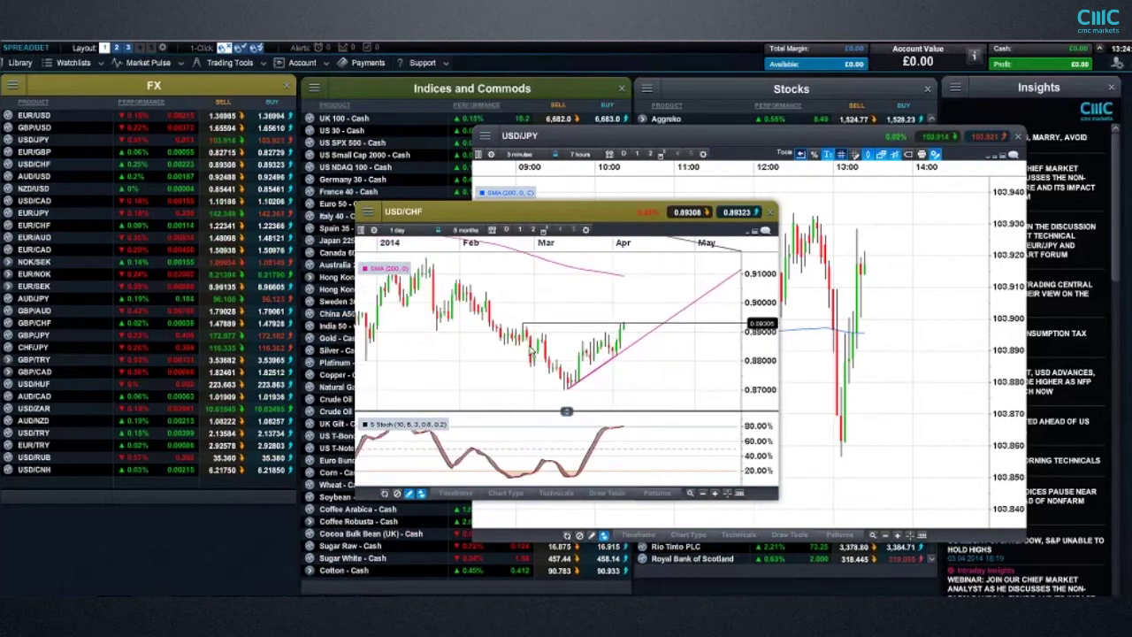
pyautogui.scroll(3, 531, 349)
pyautogui.moveTo(505, 212); pyautogui.dragTo(421, 179)
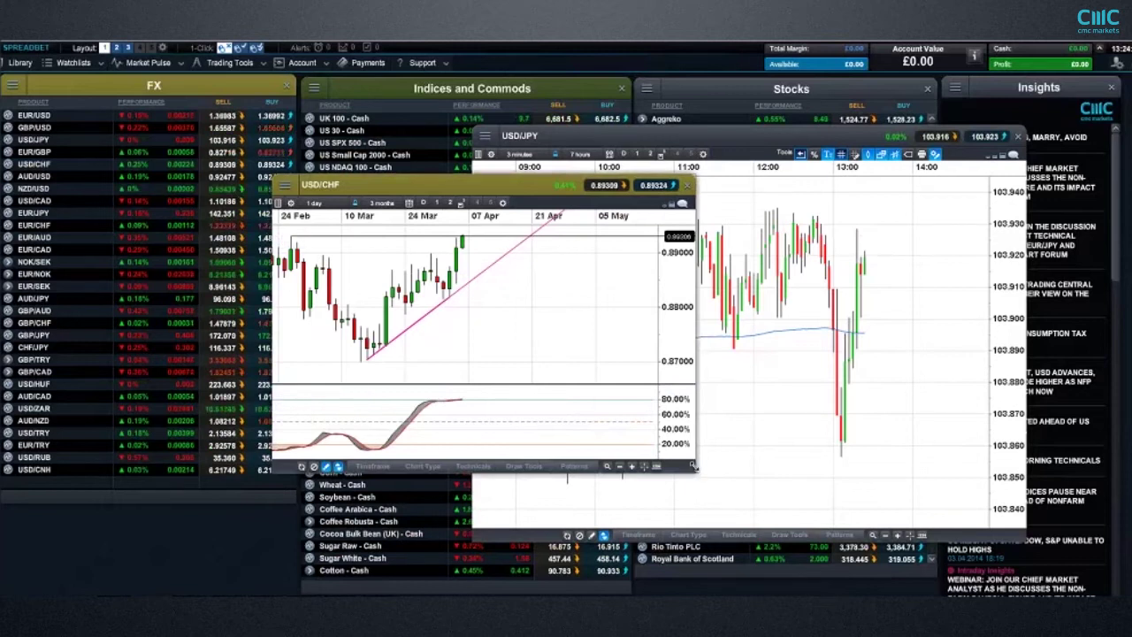
pyautogui.moveTo(694, 466); pyautogui.dragTo(889, 548)
# - Examine the USD/CHF horizontal resistance line, rising trendline and slow stochastic over about five months, and close the chart
pyautogui.scroll(-3, 527, 312)
pyautogui.moveTo(500, 329)
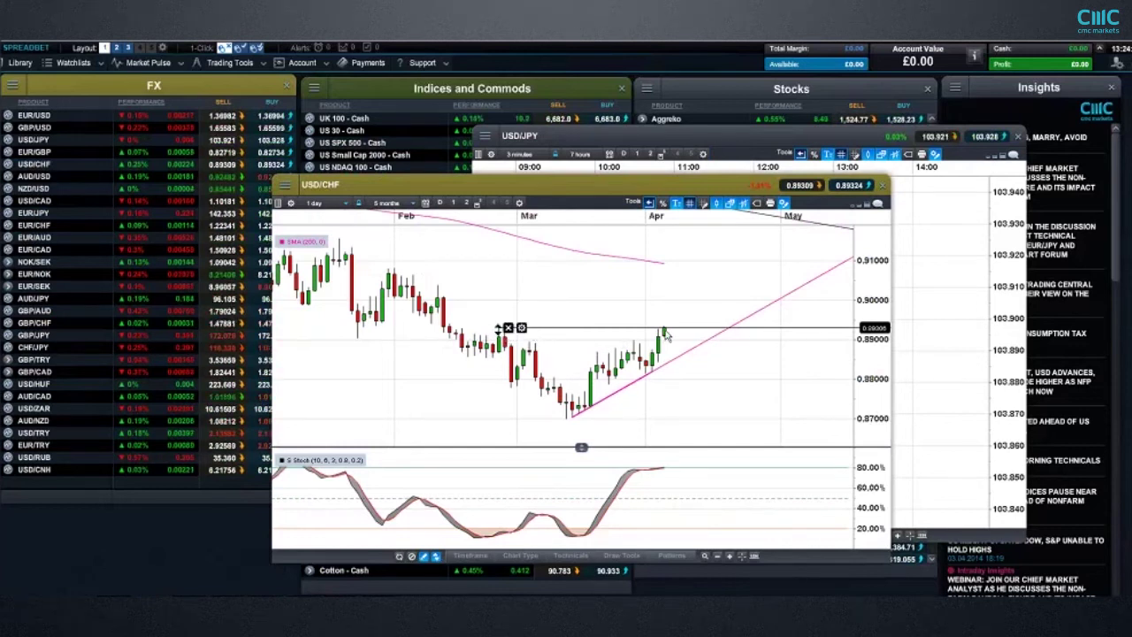
pyautogui.moveTo(683, 334)
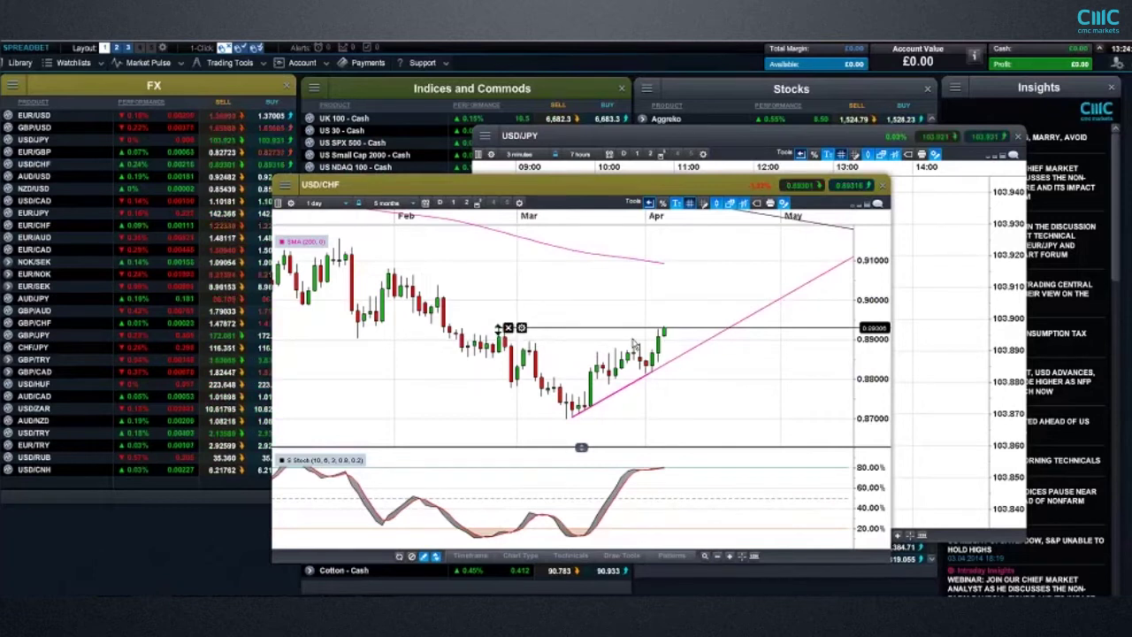
pyautogui.moveTo(530, 189); pyautogui.dragTo(431, 173)
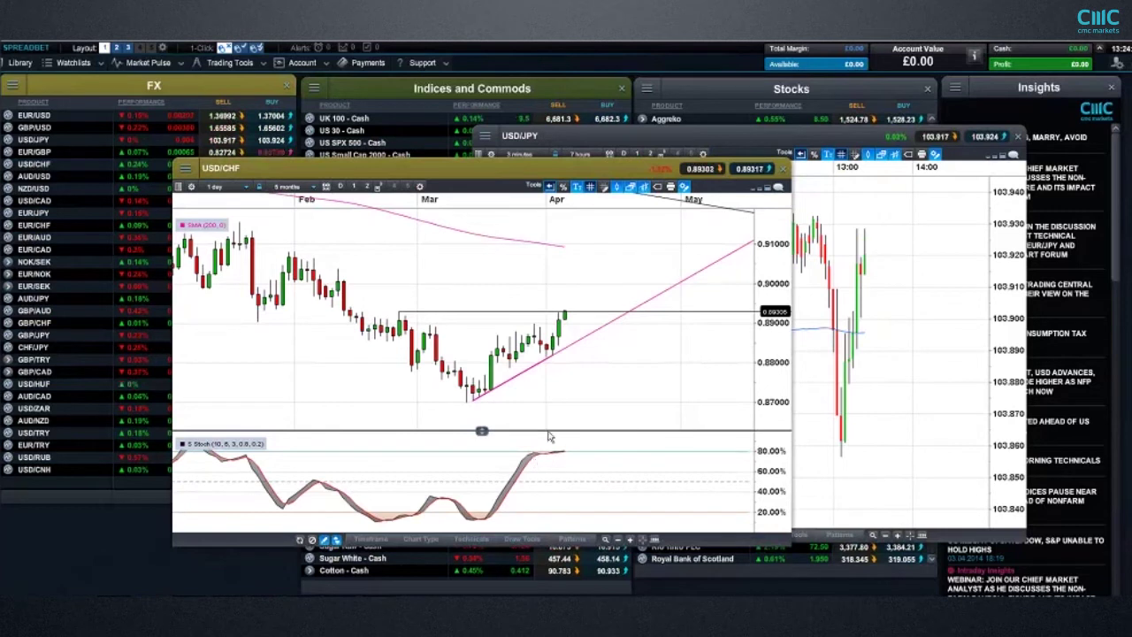
pyautogui.moveTo(457, 168); pyautogui.dragTo(427, 157)
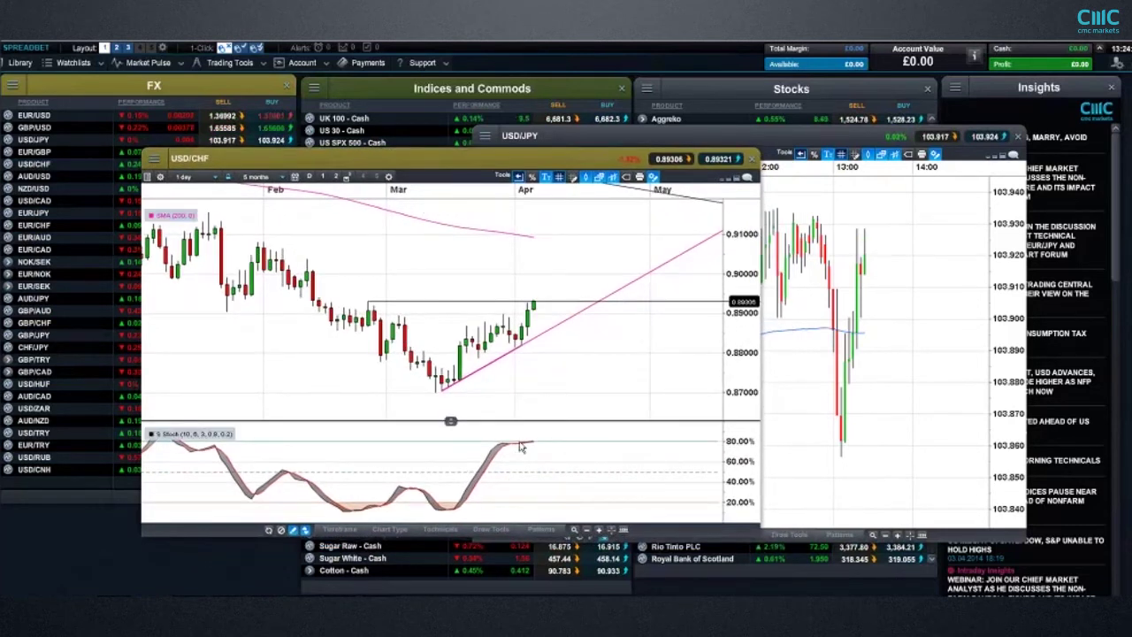
pyautogui.click(536, 316)
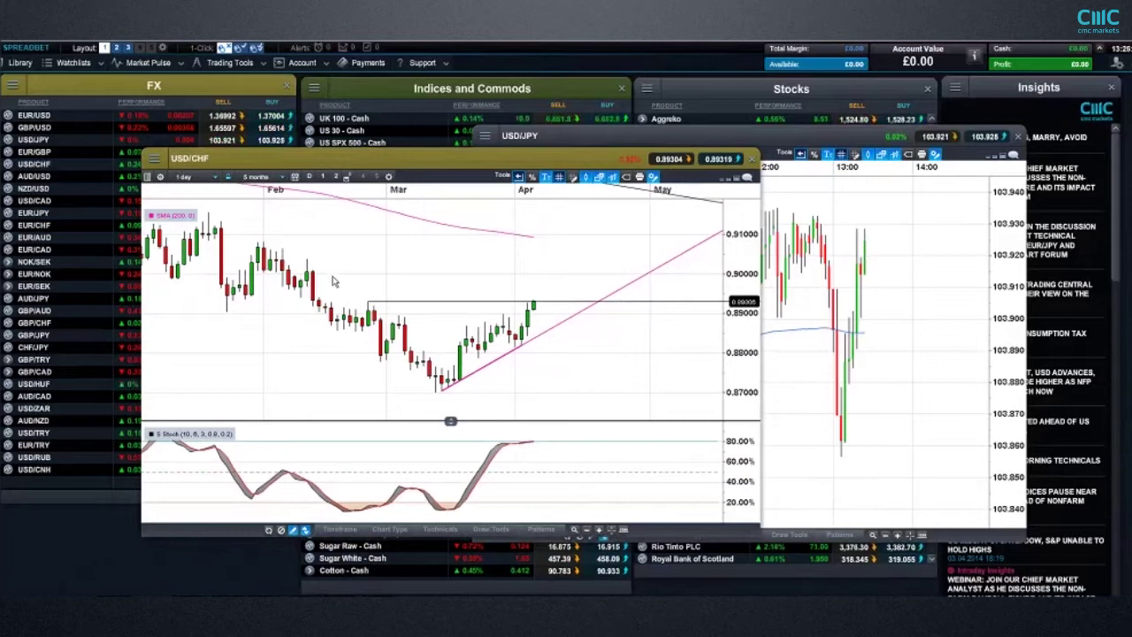
pyautogui.moveTo(726, 178); pyautogui.dragTo(708, 177)
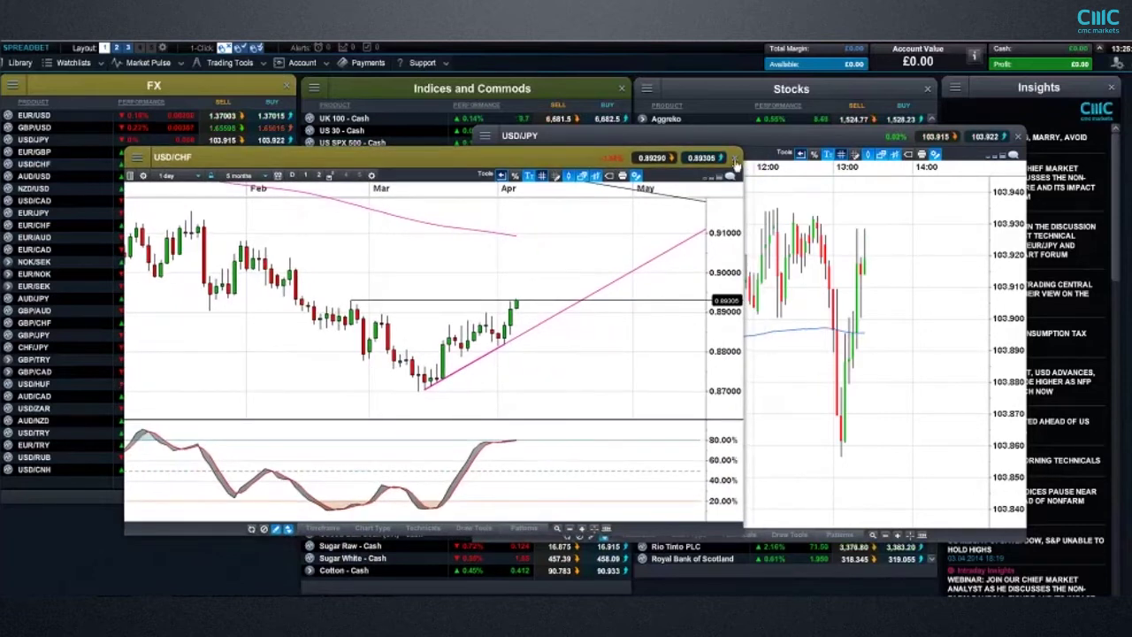
pyautogui.click(734, 158)
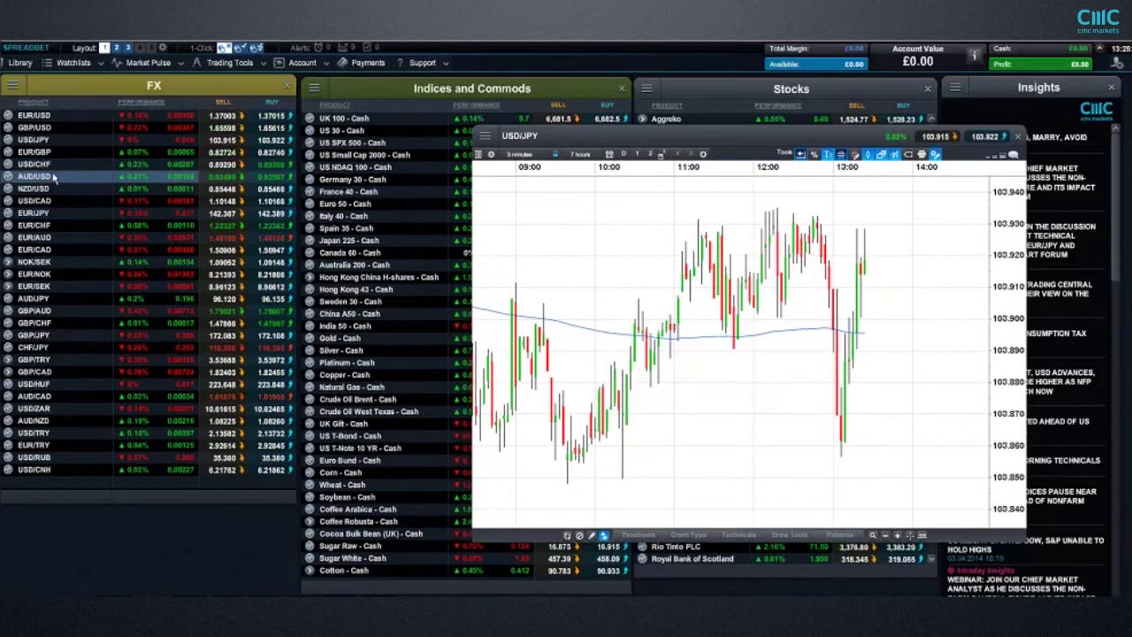
# - Open the saved daily USD/JPY chart from the FX watchlist and reposition its window
pyautogui.rightClick(7, 142)
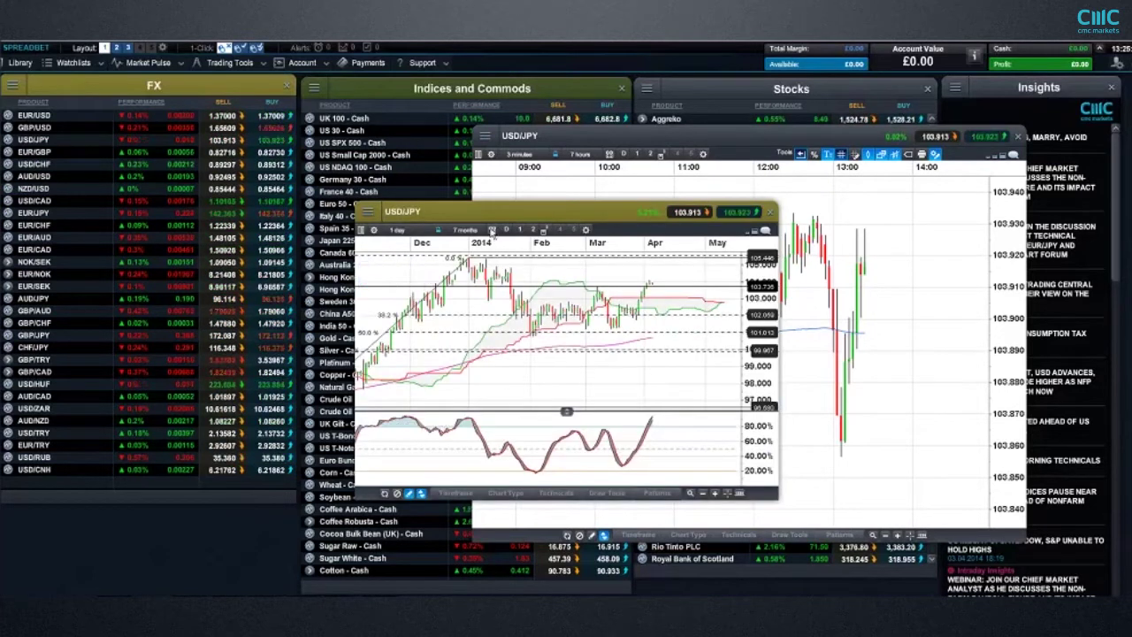
pyautogui.moveTo(527, 210); pyautogui.dragTo(455, 180)
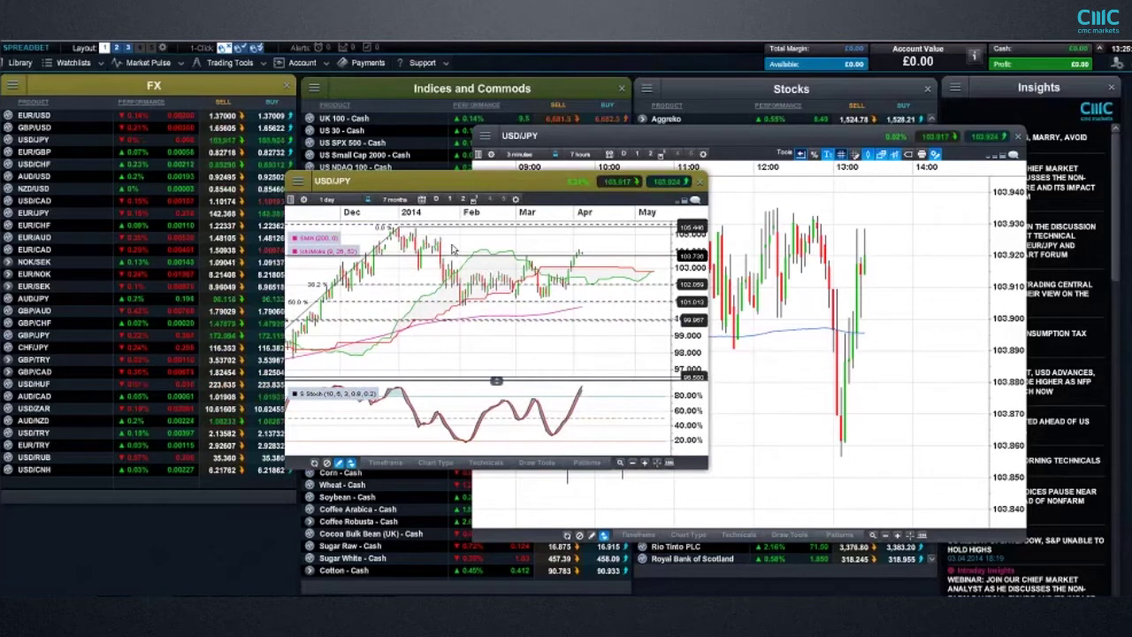
pyautogui.moveTo(395, 188); pyautogui.dragTo(311, 154)
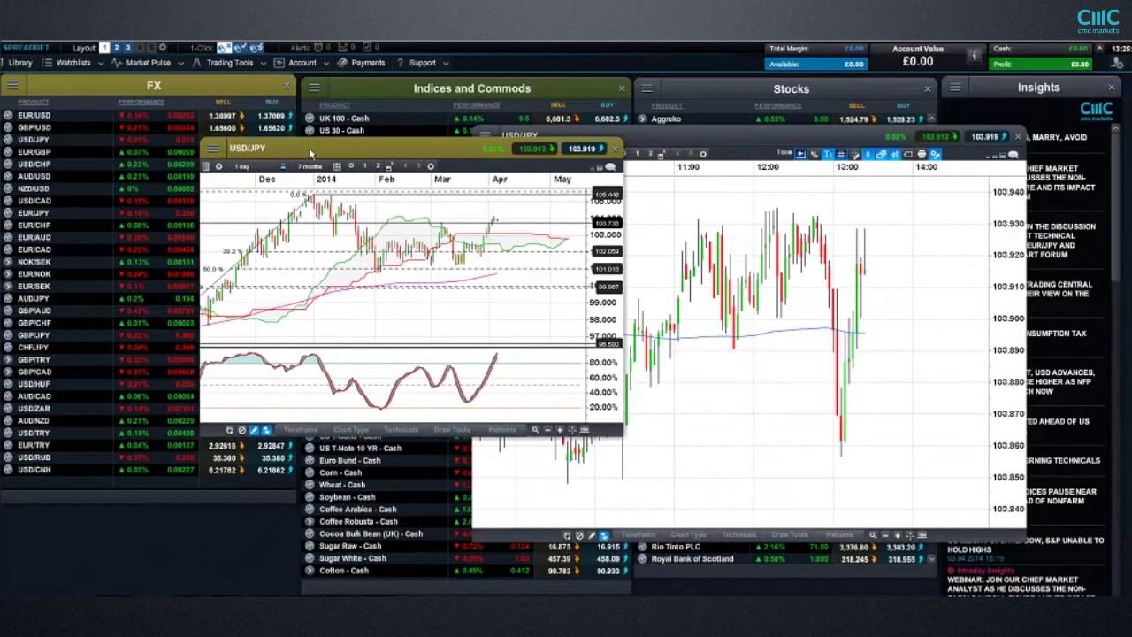
# - Examine the USD/JPY price against the Ichimoku cloud and horizontal levels at several time ranges, and close the chart
pyautogui.scroll(1, 461, 257)
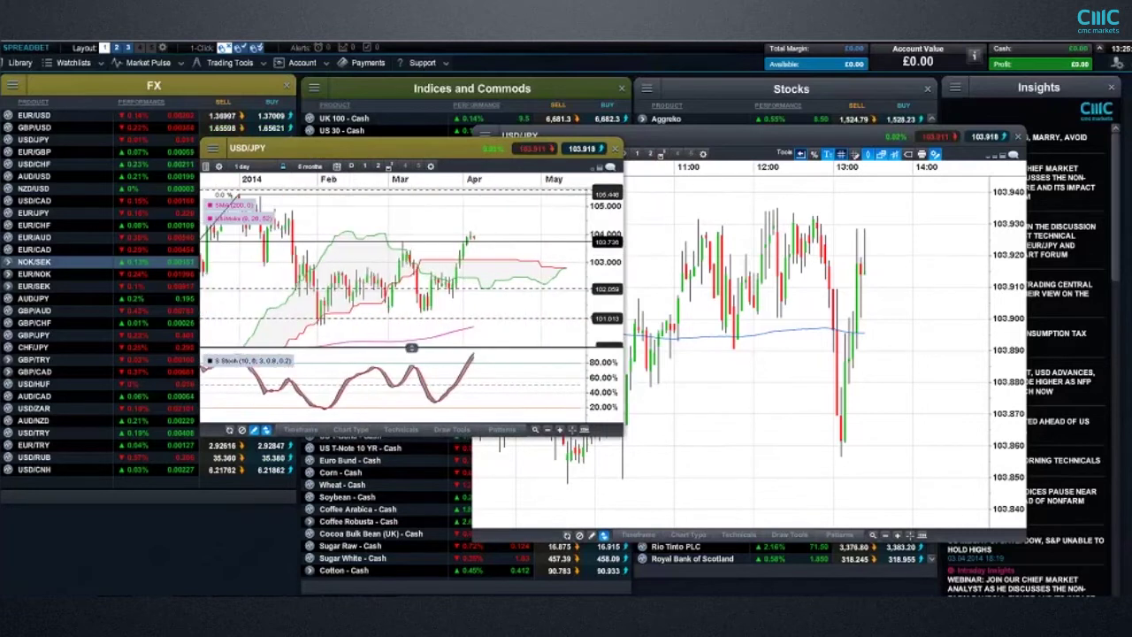
pyautogui.scroll(1, 460, 256)
pyautogui.scroll(1, 461, 256)
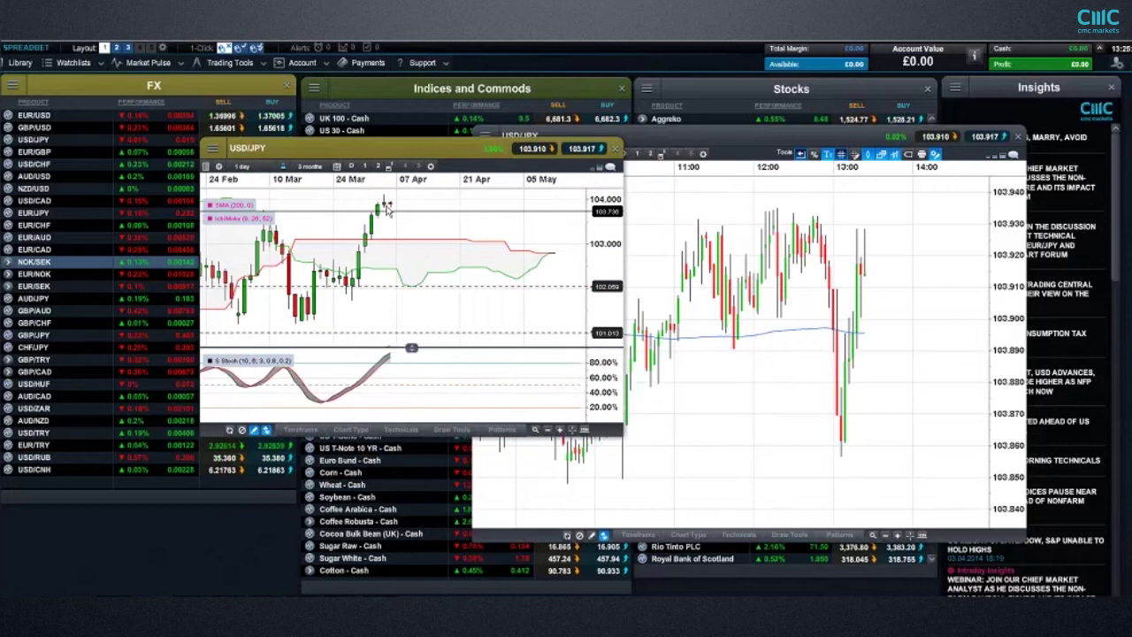
pyautogui.scroll(-5, 400, 247)
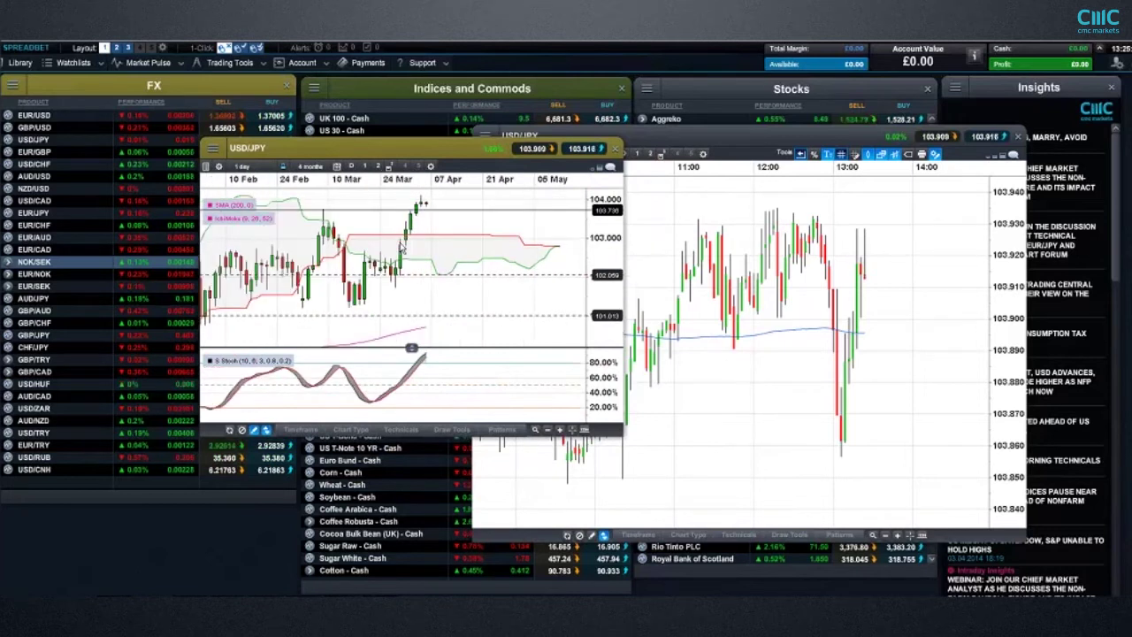
pyautogui.scroll(-1, 400, 248)
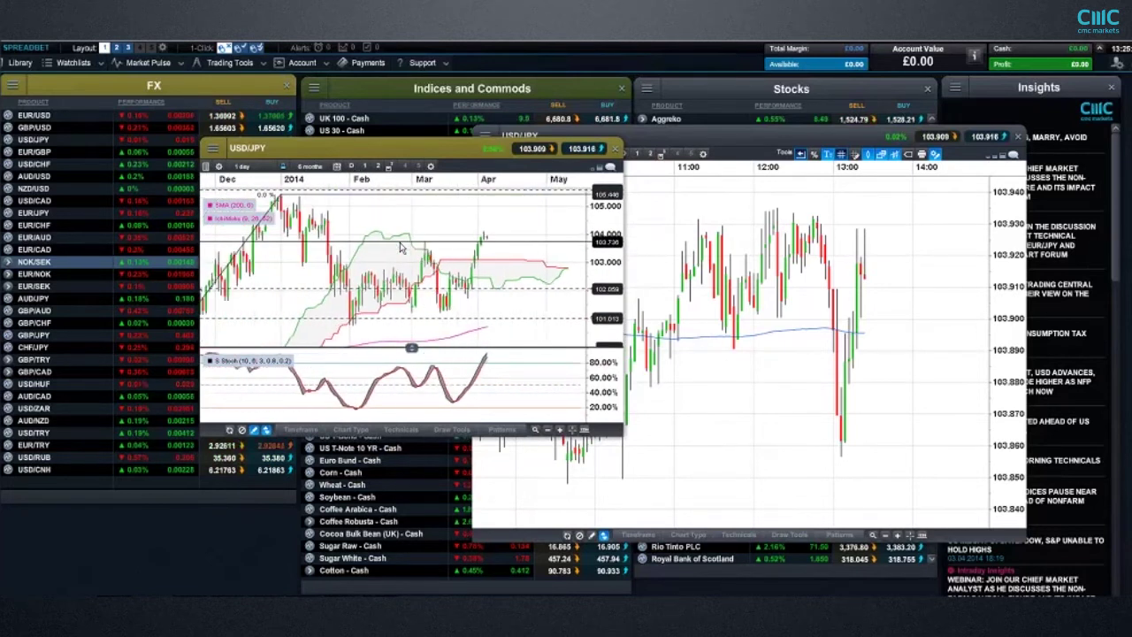
pyautogui.click(616, 150)
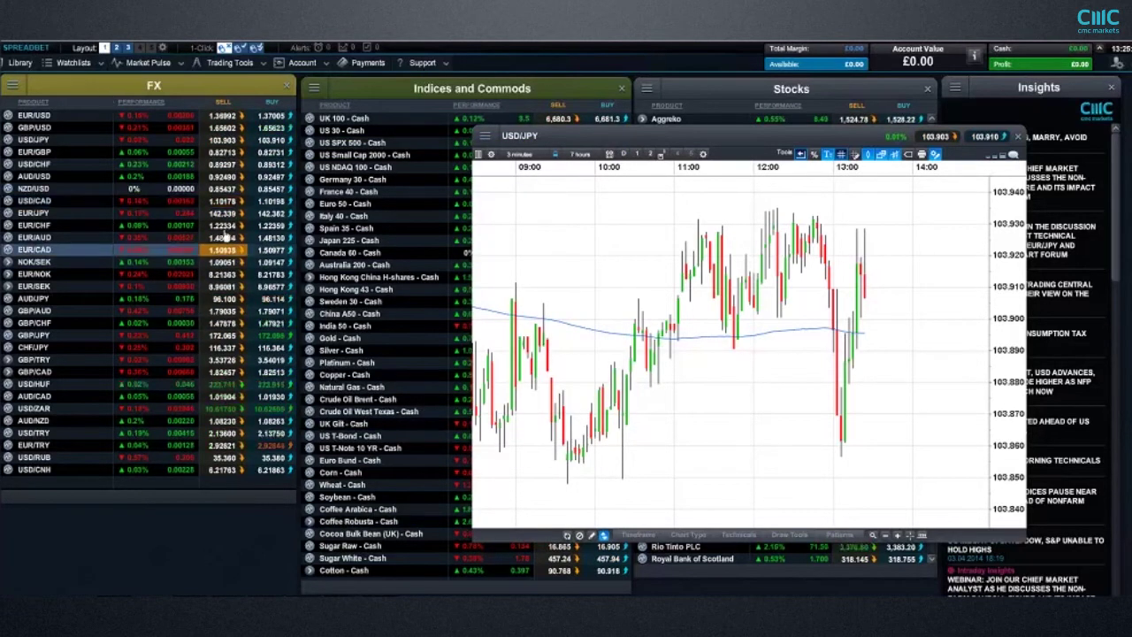
# - Open the saved US T-Note 10 YR - Cash chart from the Indices and Commods watchlist, and reposition and enlarge its window
pyautogui.click(310, 448)
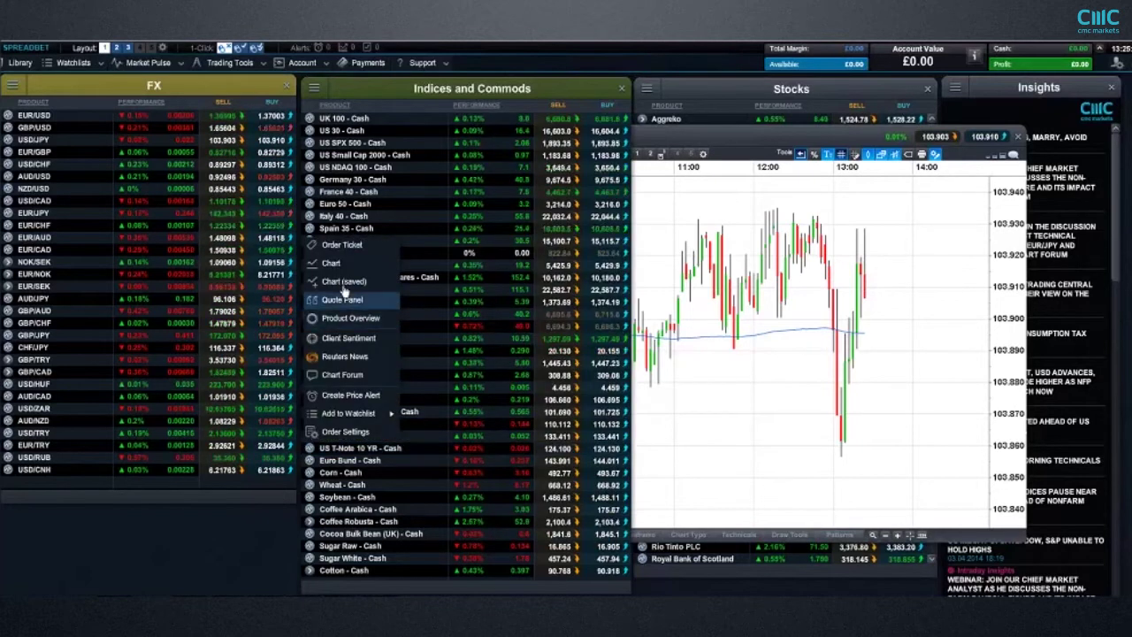
pyautogui.click(345, 285)
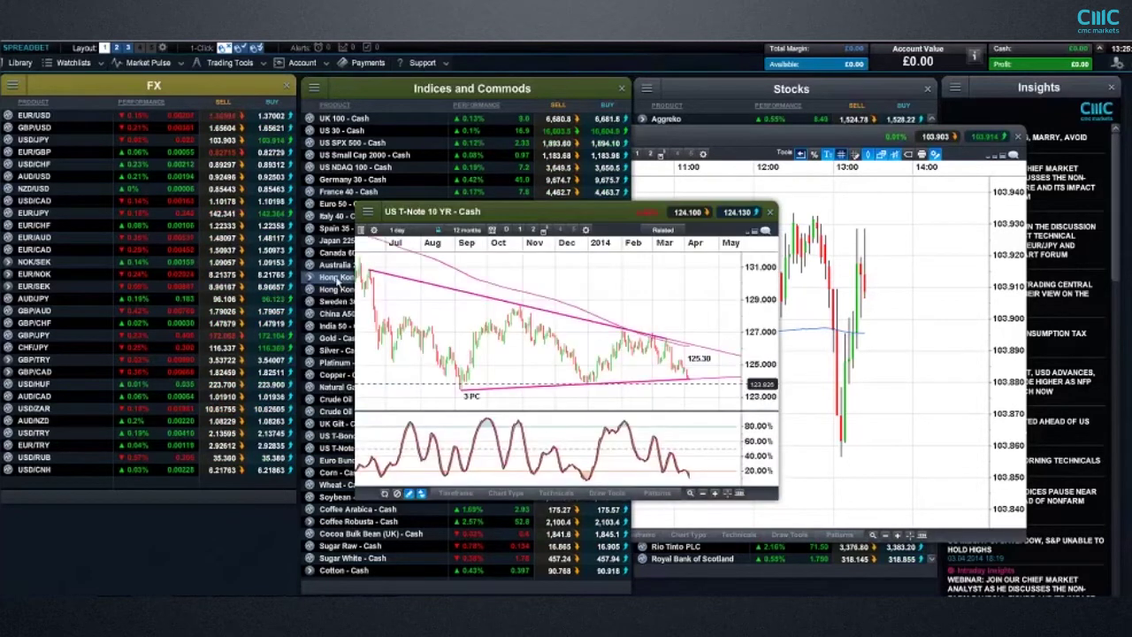
pyautogui.moveTo(497, 211); pyautogui.dragTo(266, 132)
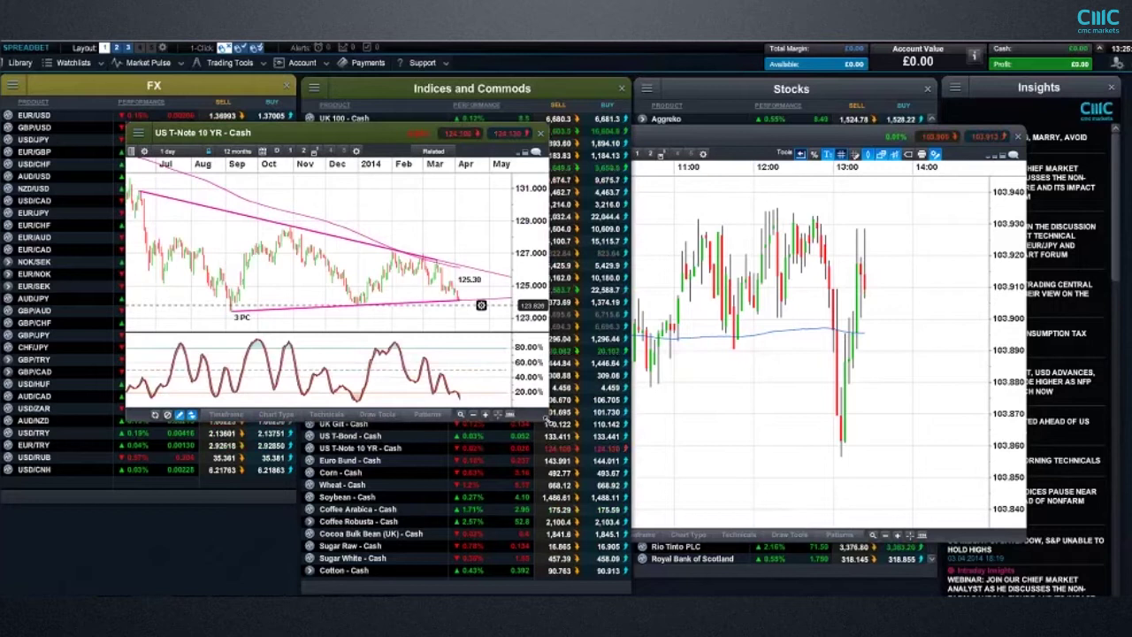
pyautogui.moveTo(549, 423); pyautogui.dragTo(634, 533)
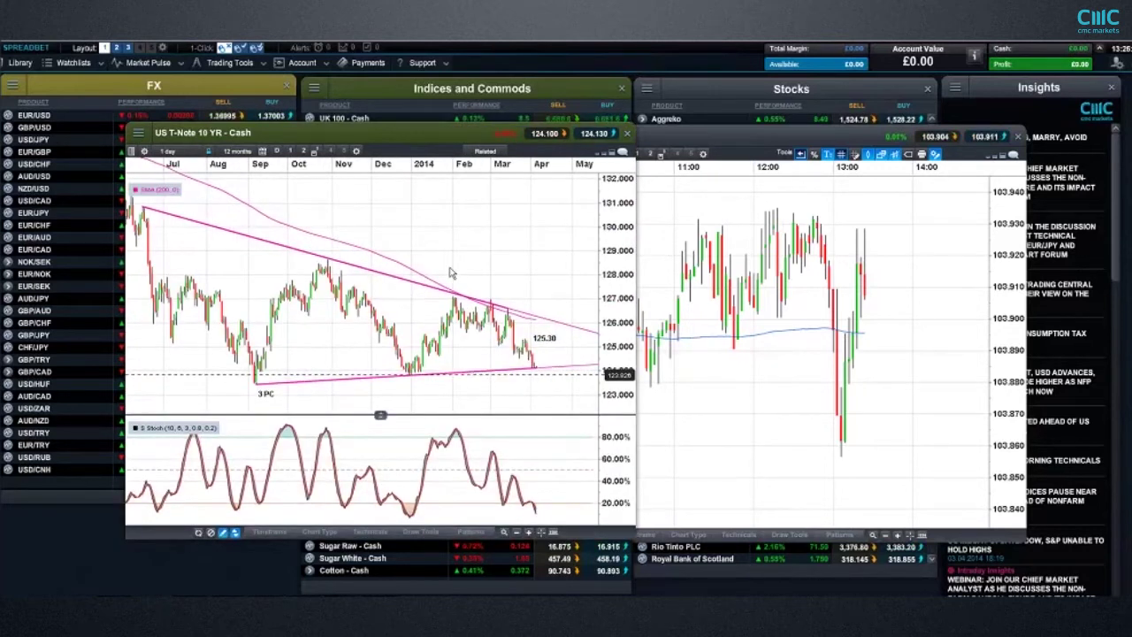
# - Examine the converging trendlines, 200-period moving average and recent lows on the US T-Note chart at narrower time ranges
pyautogui.moveTo(533, 339)
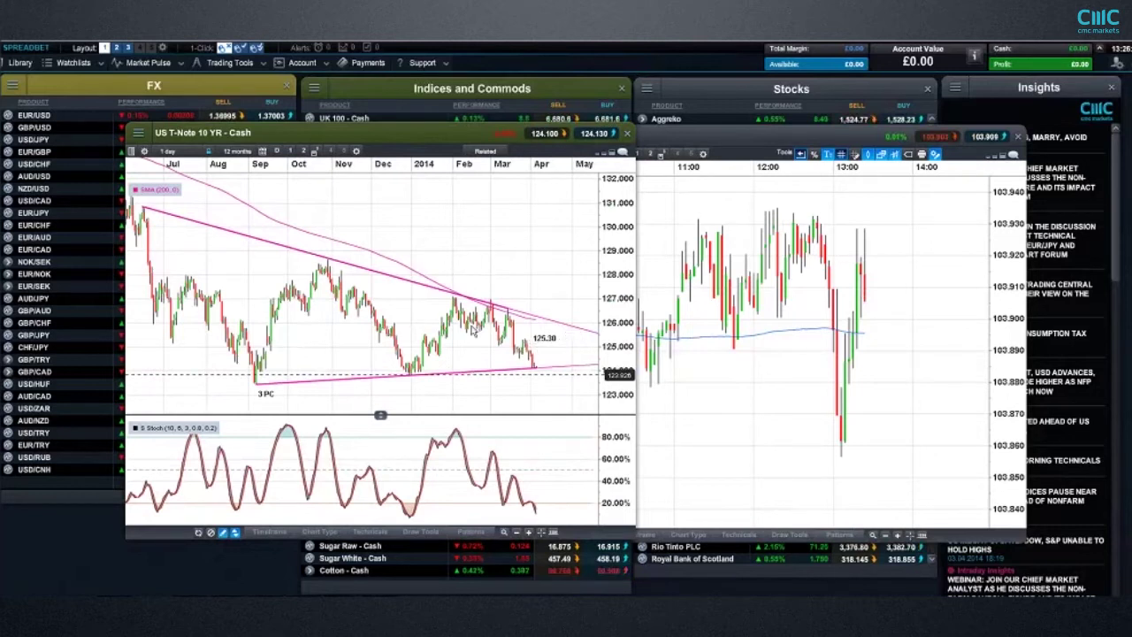
pyautogui.moveTo(249, 395)
pyautogui.moveTo(522, 378)
pyautogui.scroll(3, 471, 353)
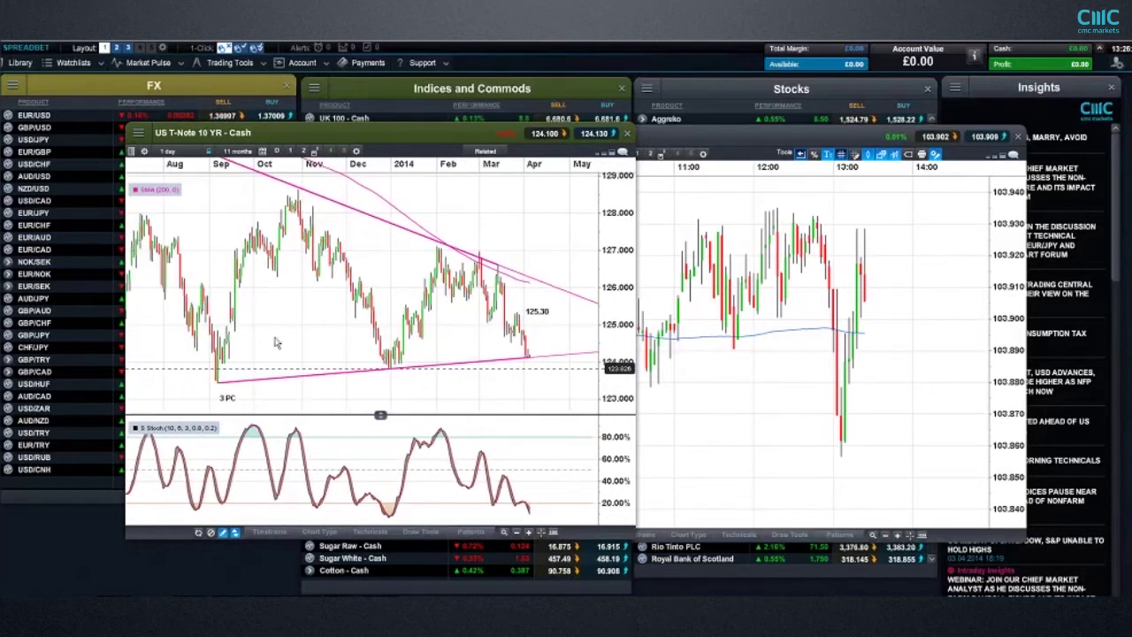
pyautogui.scroll(5, 496, 394)
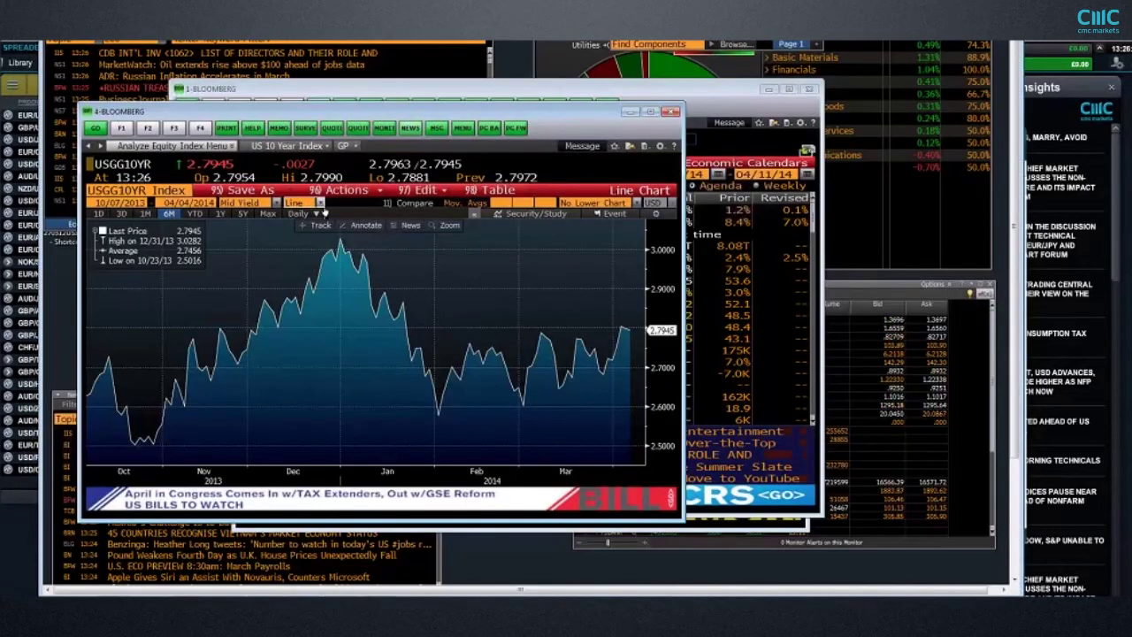
# - Switch to Bloomberg and change the US 10 Year Index yield chart to the Candle type to examine its recent highs
pyautogui.click(320, 202)
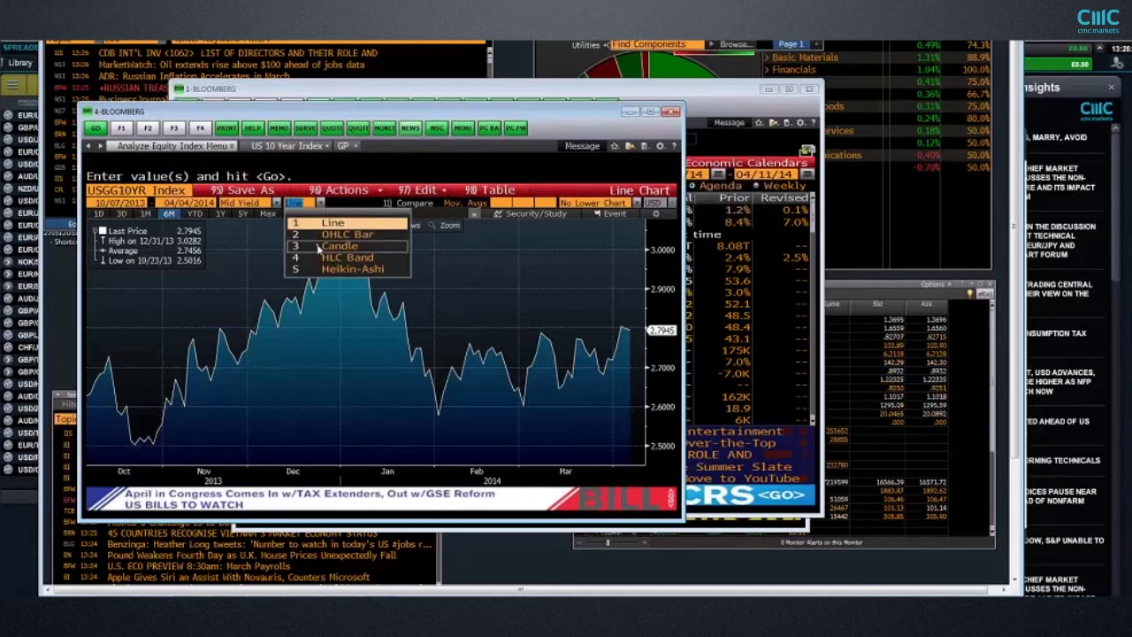
pyautogui.click(318, 248)
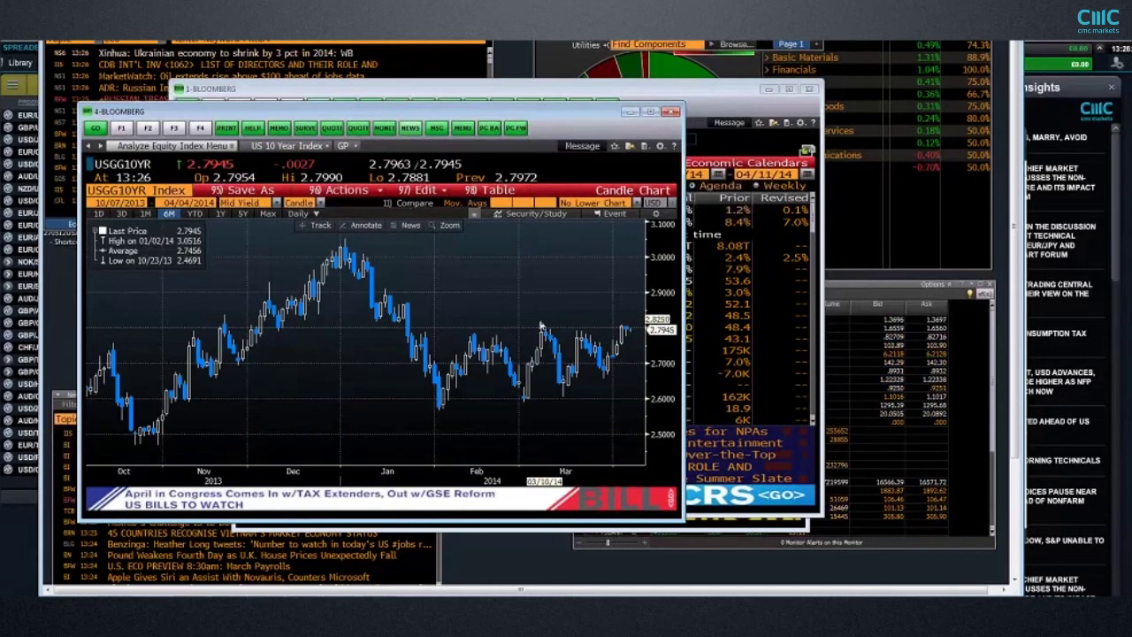
pyautogui.moveTo(556, 326)
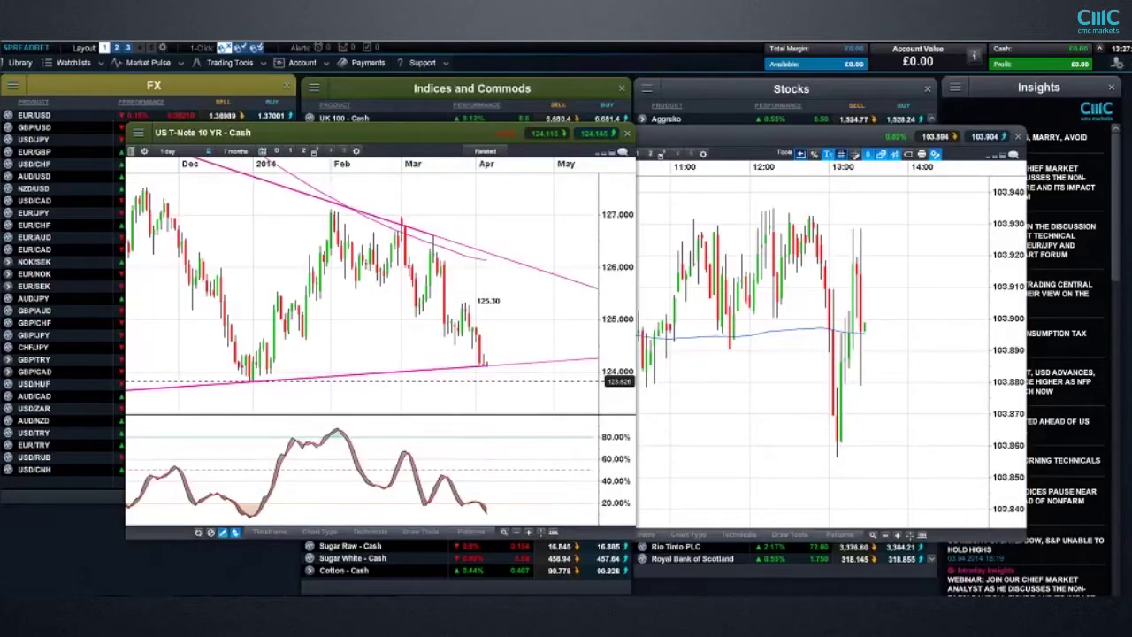
# - Back in the CMC Markets platform, replace the US T-Note chart with the saved Gold - Cash chart, repositioned and enlarged
pyautogui.click(627, 136)
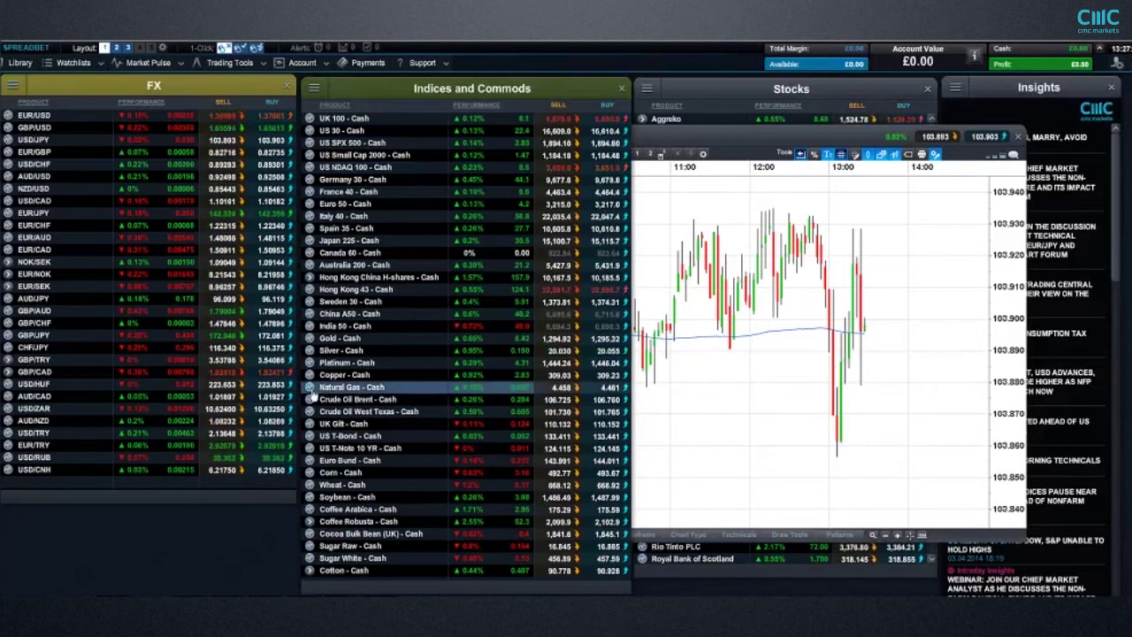
pyautogui.click(310, 342)
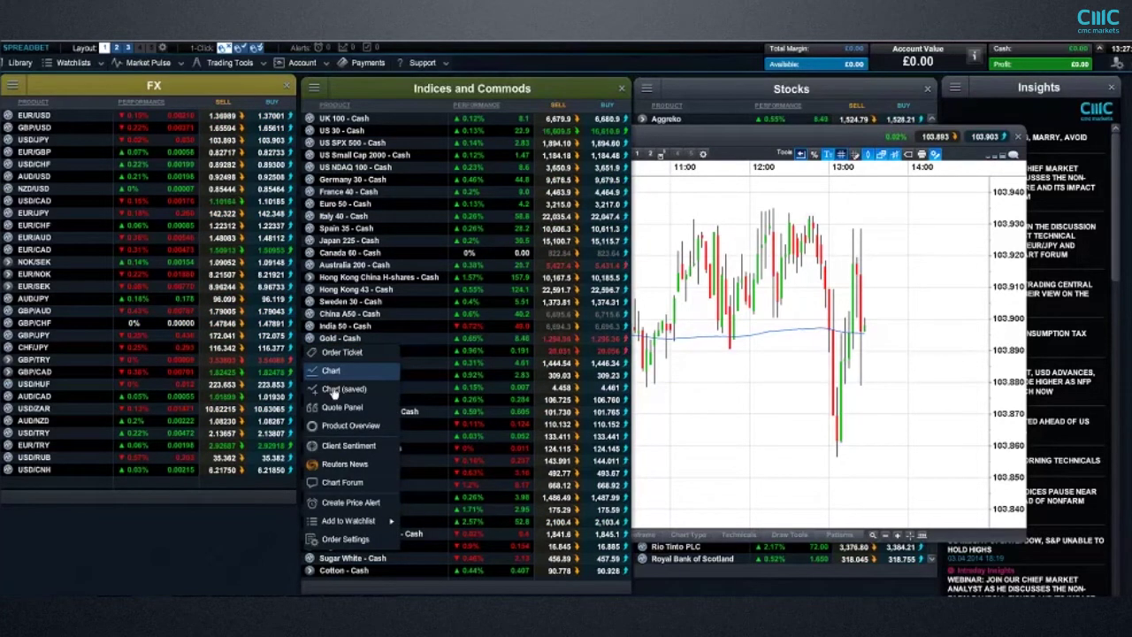
pyautogui.click(333, 391)
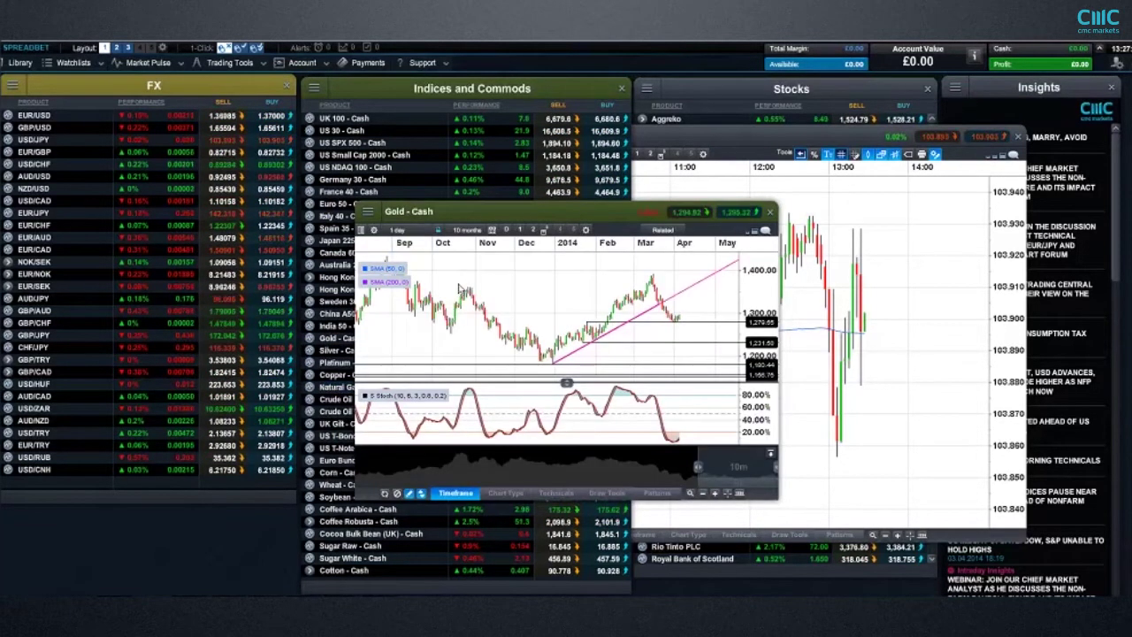
pyautogui.moveTo(448, 217); pyautogui.dragTo(218, 163)
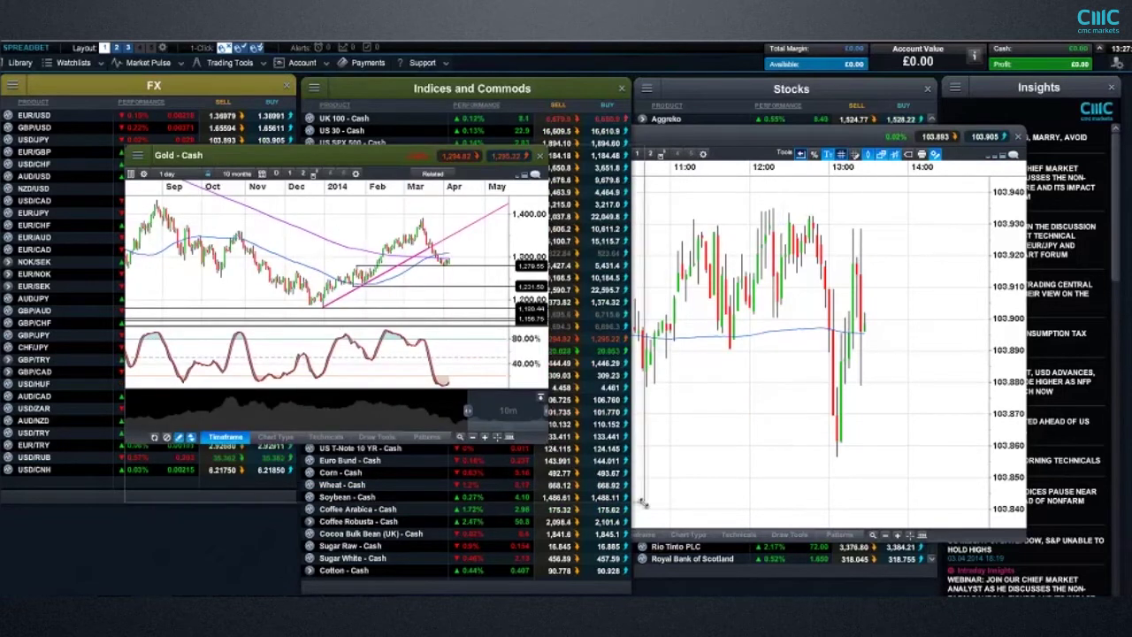
pyautogui.moveTo(643, 502); pyautogui.dragTo(750, 533)
# - Examine Gold's horizontal support levels and trendline on the daily chart, and set the chart interval to 10 minutes
pyautogui.scroll(5, 634, 437)
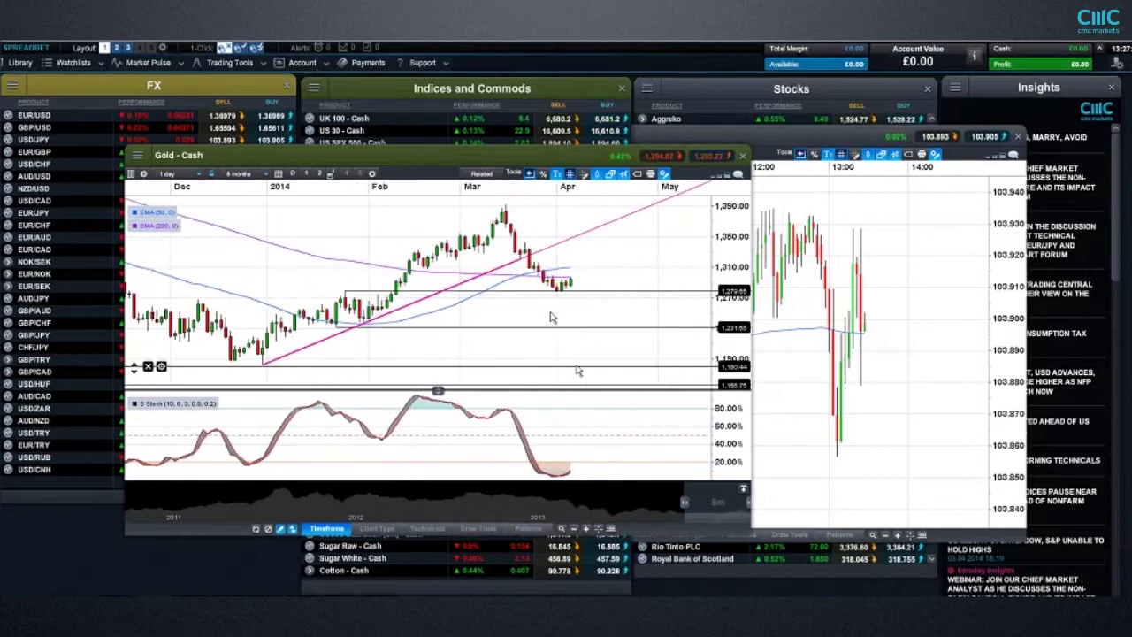
pyautogui.moveTo(566, 294)
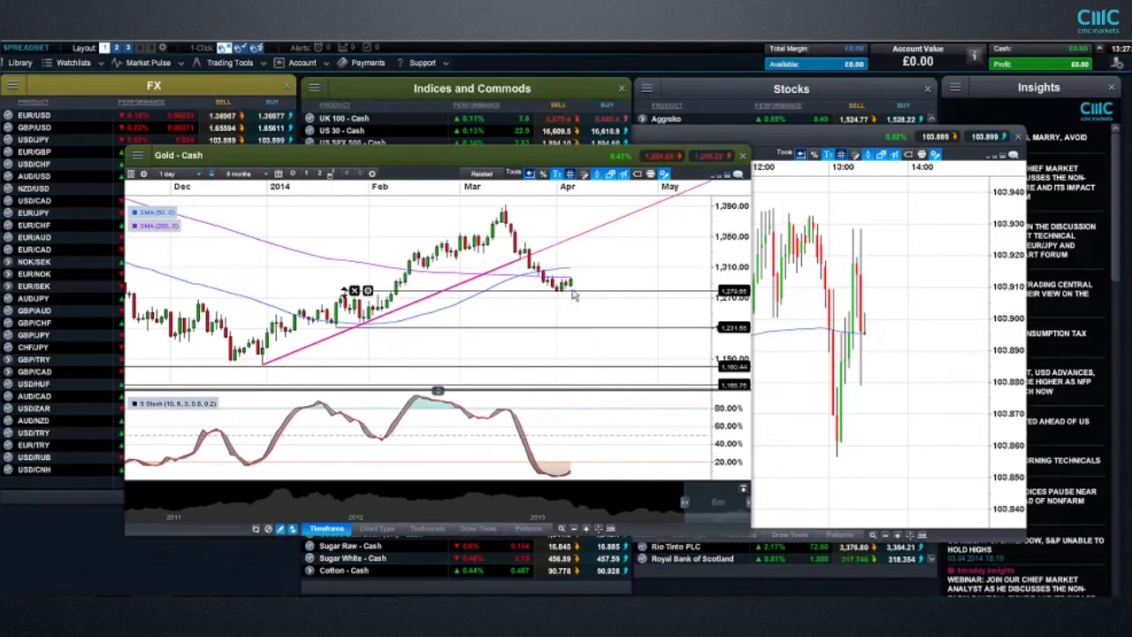
pyautogui.click(170, 175)
pyautogui.click(181, 281)
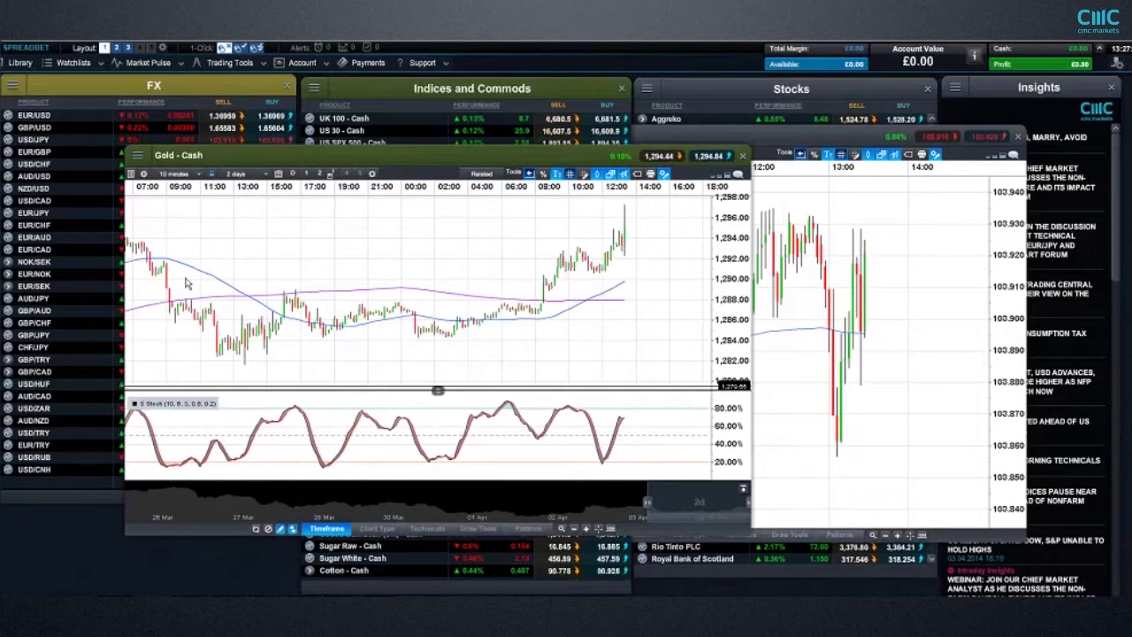
# - Set the Gold chart interval to 1 day and examine recent prices against the moving averages and support levels over 8 months
pyautogui.moveTo(165, 216)
pyautogui.click(177, 173)
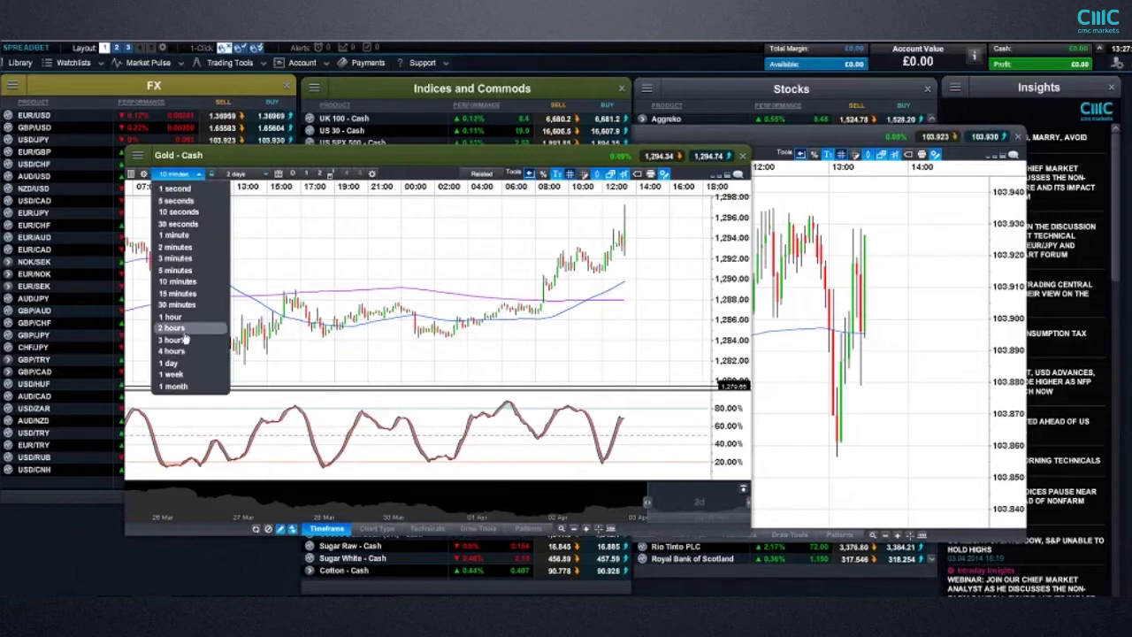
pyautogui.click(181, 364)
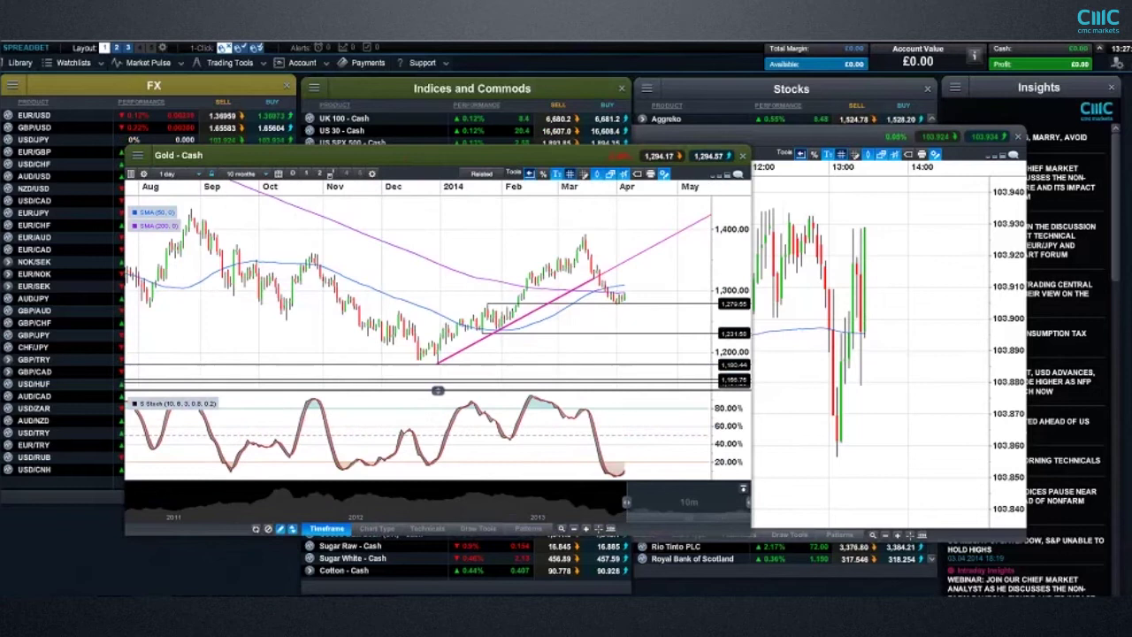
pyautogui.scroll(2, 451, 301)
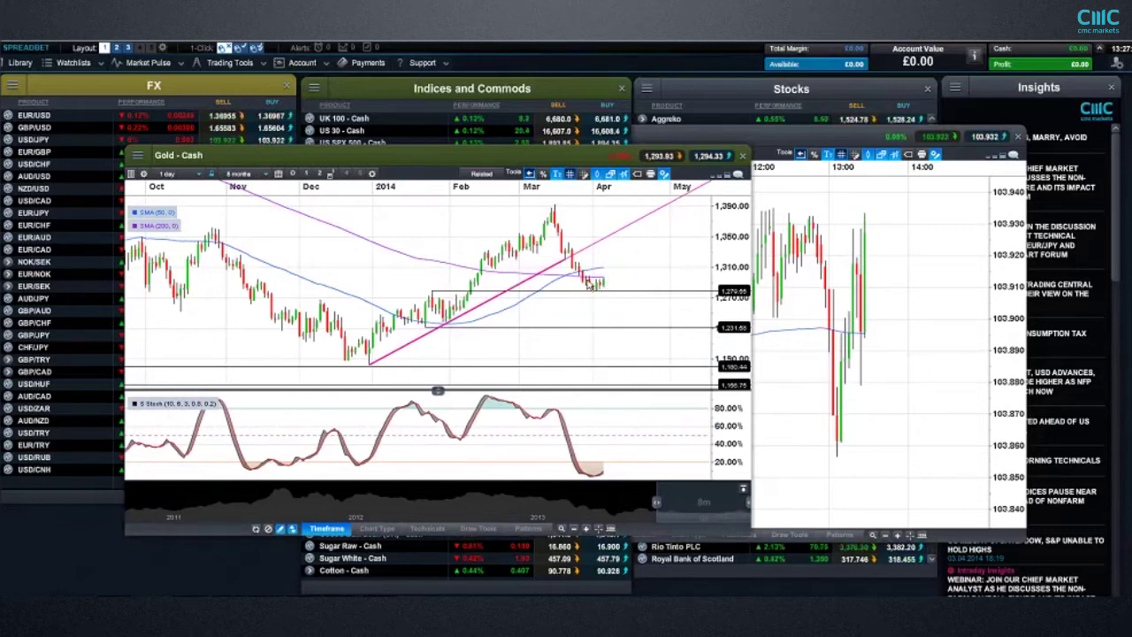
pyautogui.click(599, 529)
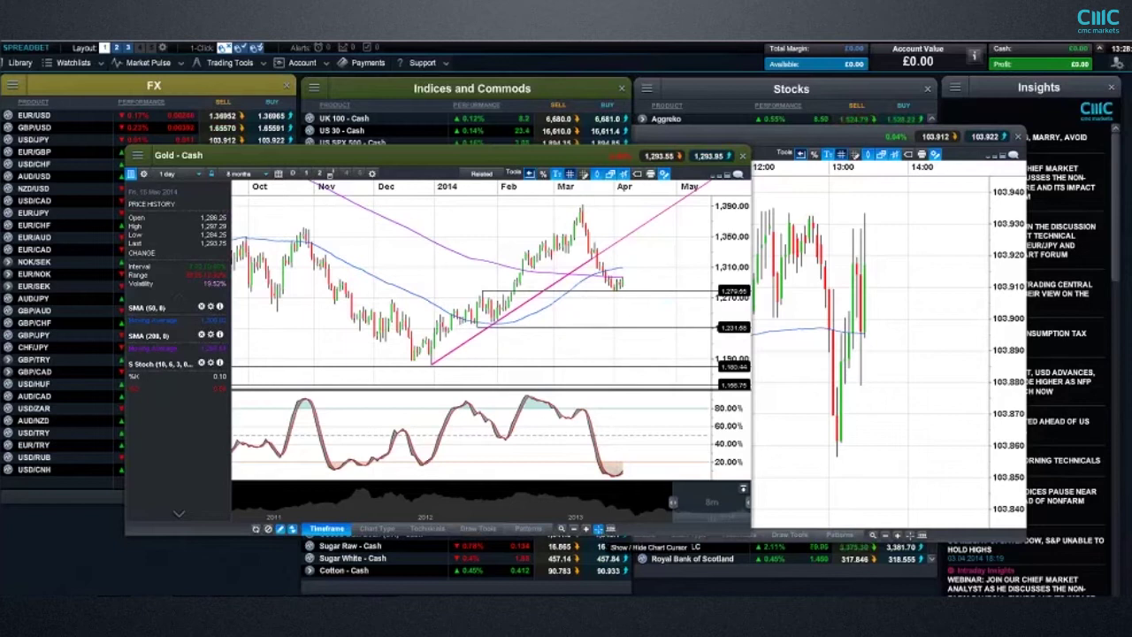
pyautogui.click(598, 529)
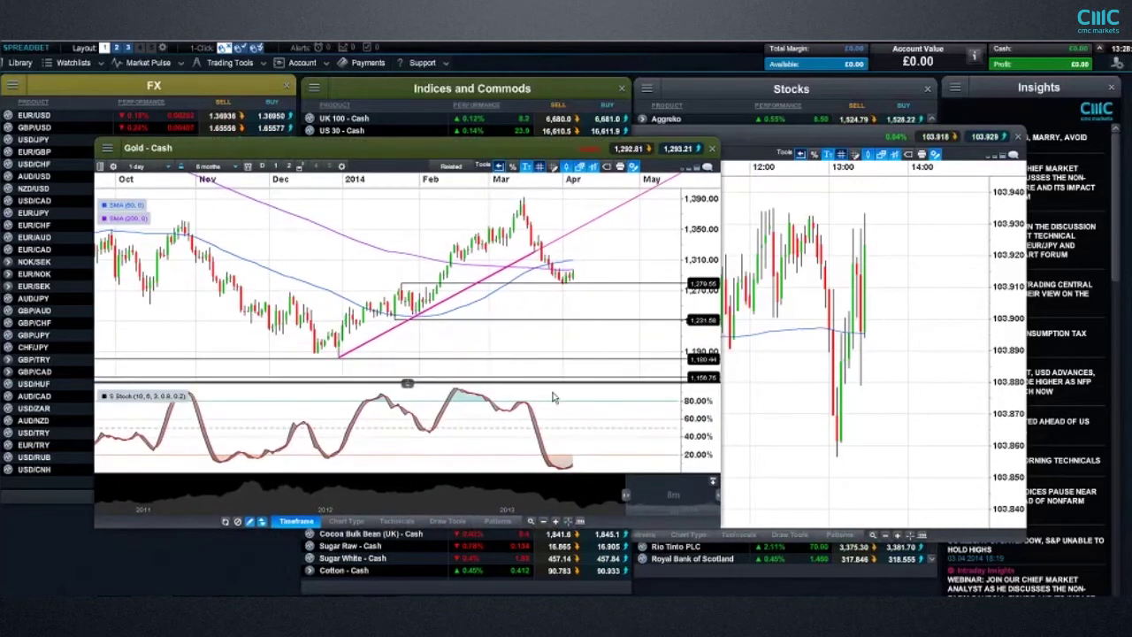
# - Close the Gold chart and arrange the USD/JPY chart beside the Unemployment Rate and Non-Farm Payrolls countdowns
pyautogui.click(713, 480)
pyautogui.click(712, 147)
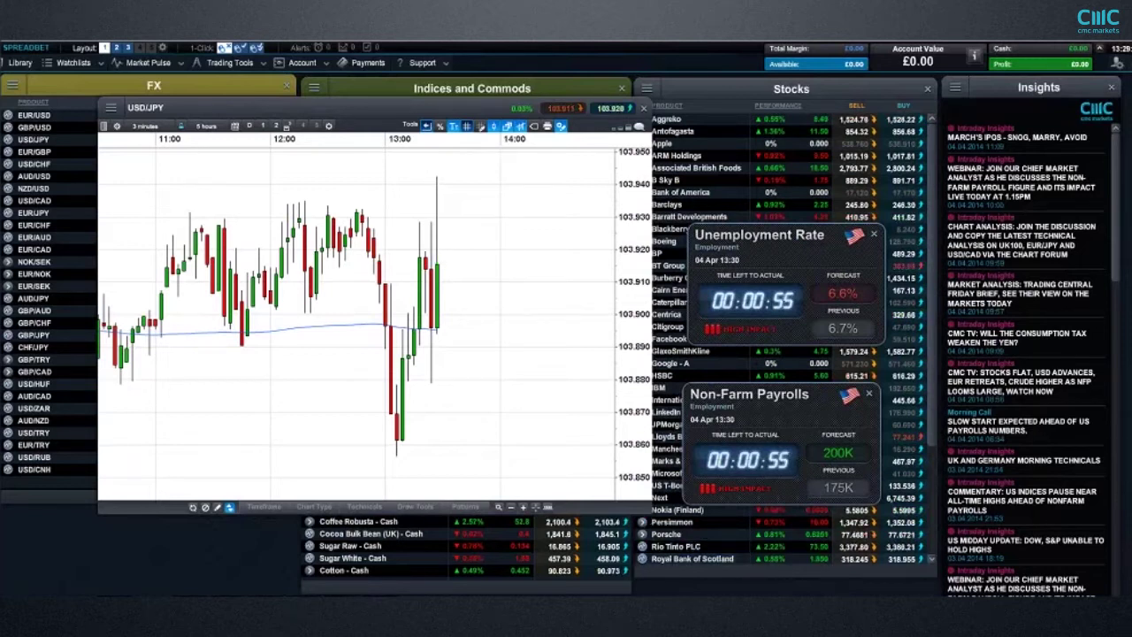
pyautogui.moveTo(478, 111); pyautogui.dragTo(565, 161)
pyautogui.moveTo(823, 239); pyautogui.dragTo(968, 246)
pyautogui.moveTo(783, 384); pyautogui.dragTo(962, 395)
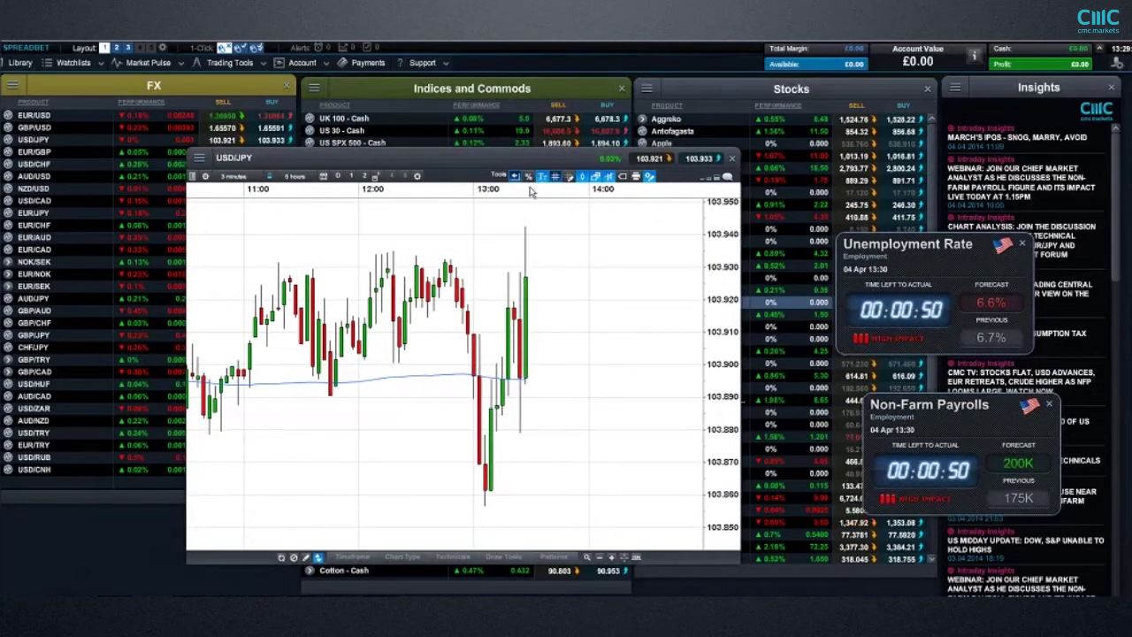
pyautogui.moveTo(517, 158); pyautogui.dragTo(529, 190)
# - Open the saved US SPX 500 - Cash chart, examine its triangle breakout over 3 months, and close it
pyautogui.click(325, 147)
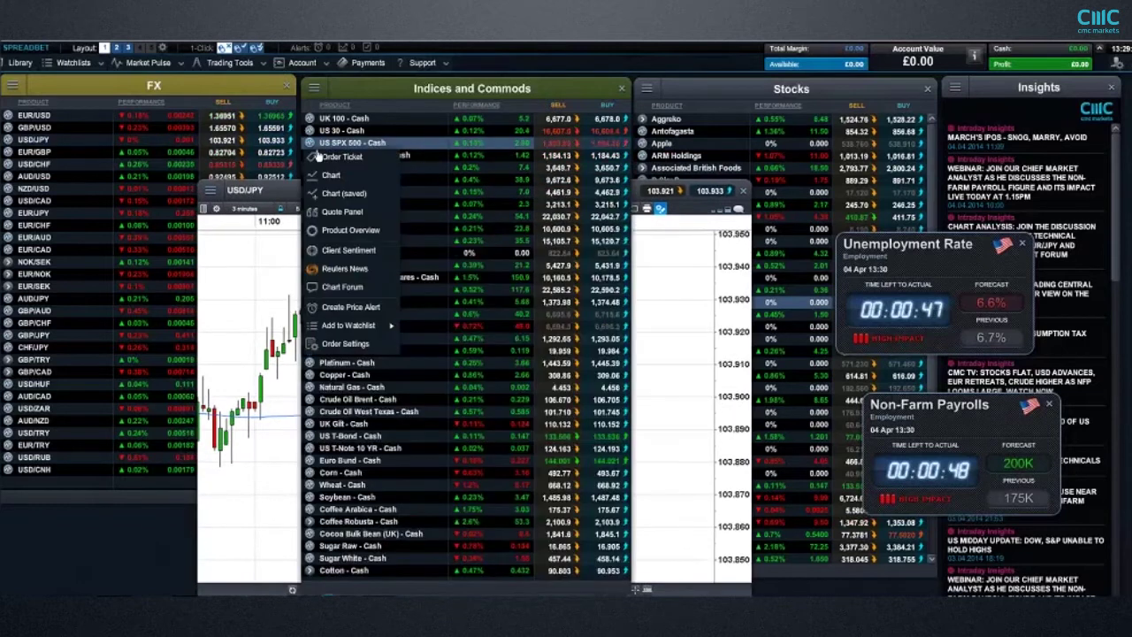
pyautogui.doubleClick(350, 142)
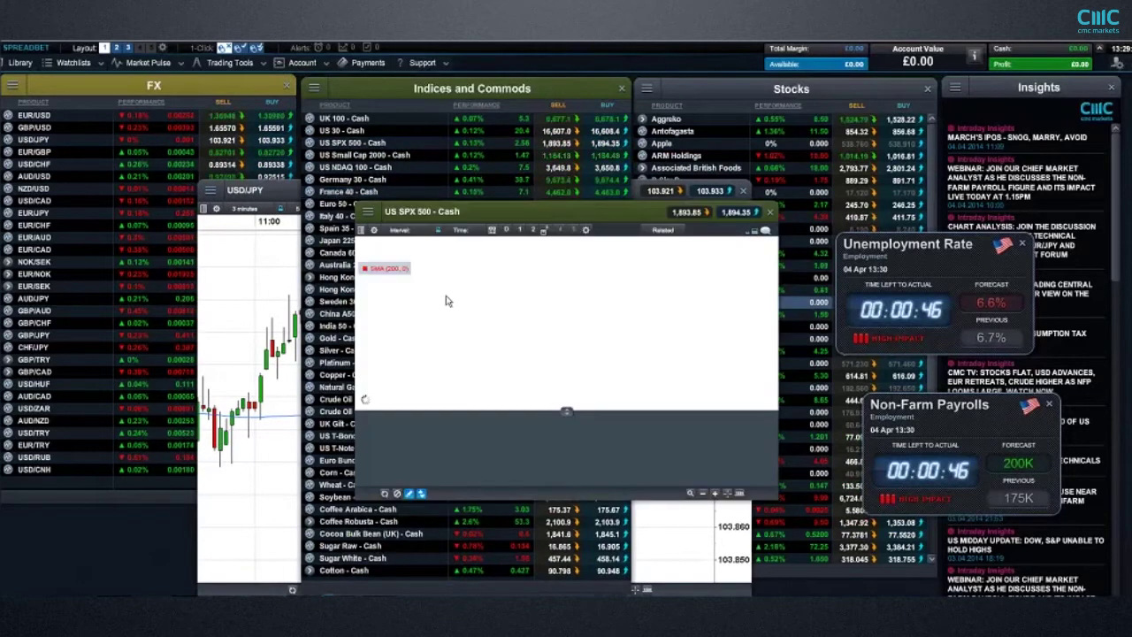
pyautogui.scroll(2, 462, 313)
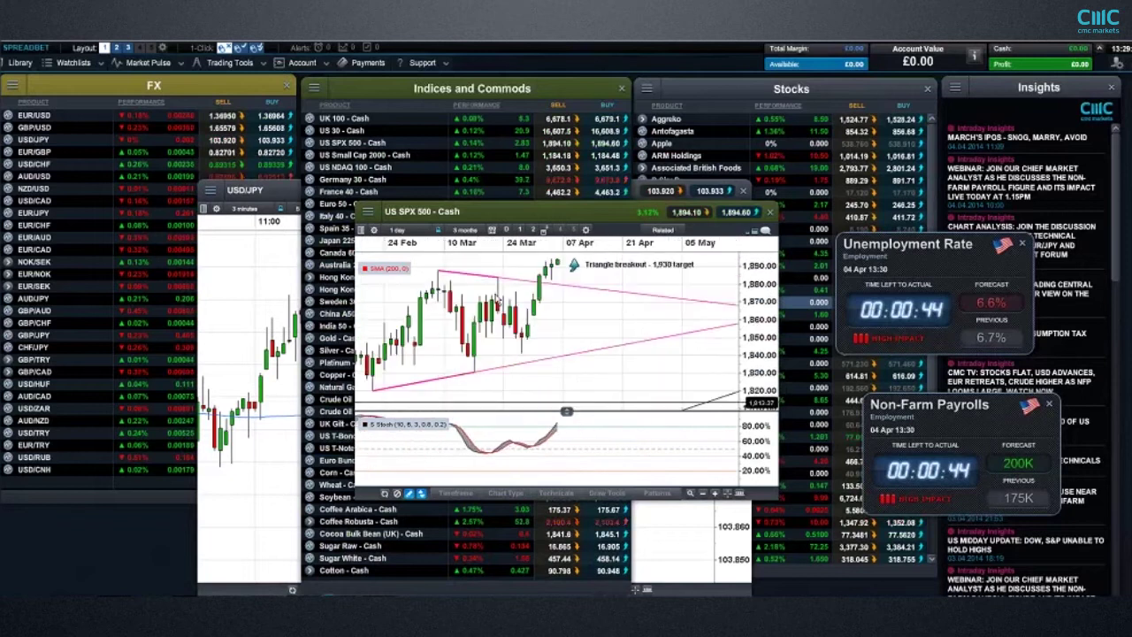
pyautogui.moveTo(555, 212); pyautogui.dragTo(476, 189)
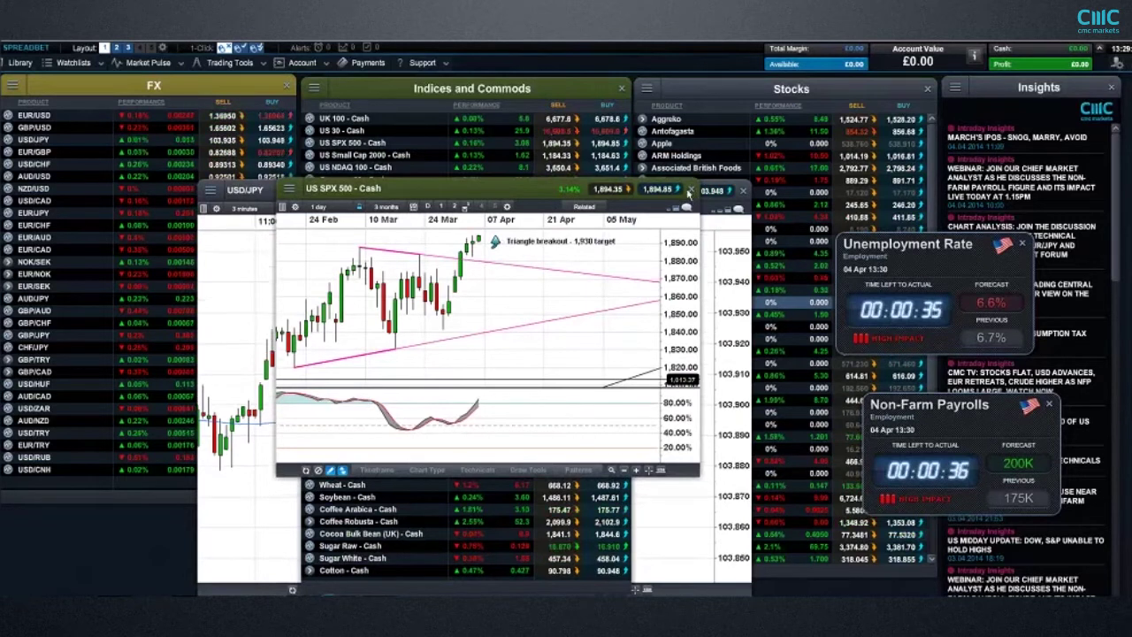
pyautogui.click(693, 191)
pyautogui.click(696, 167)
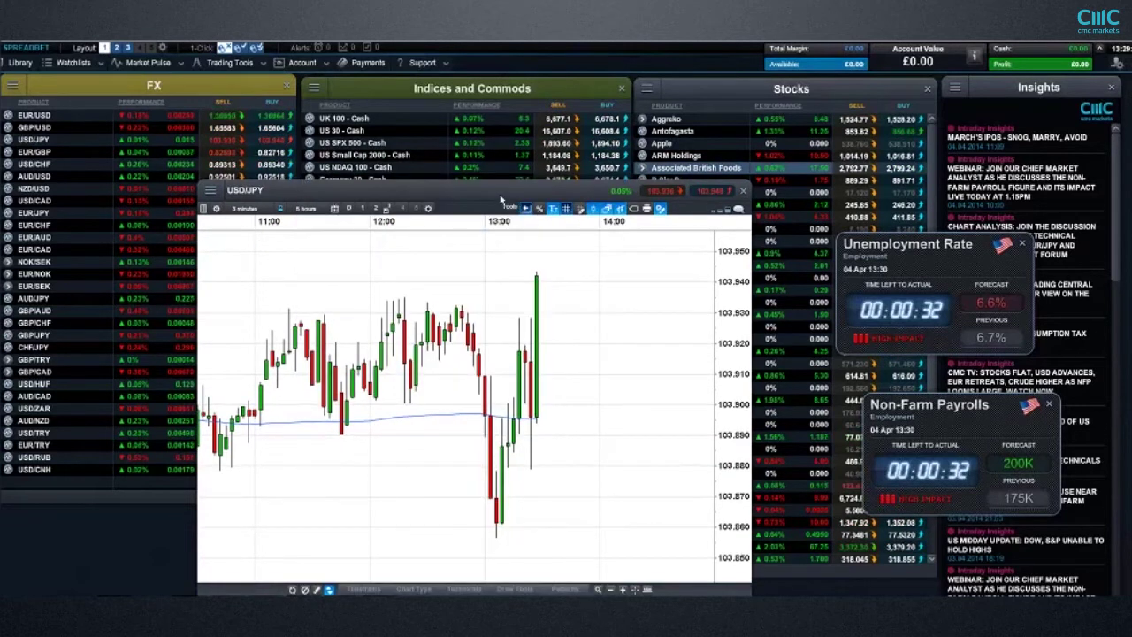
# - Reposition the USD/JPY chart, examine its reaction to the payrolls release, and close it
pyautogui.moveTo(513, 190); pyautogui.dragTo(433, 142)
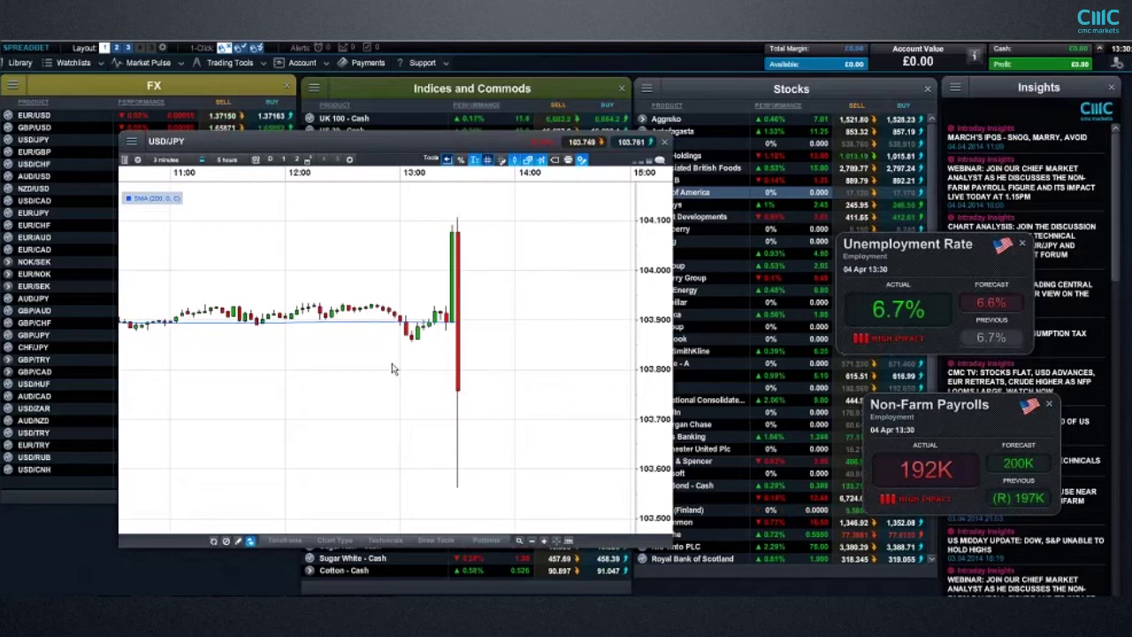
pyautogui.moveTo(423, 152); pyautogui.dragTo(514, 155)
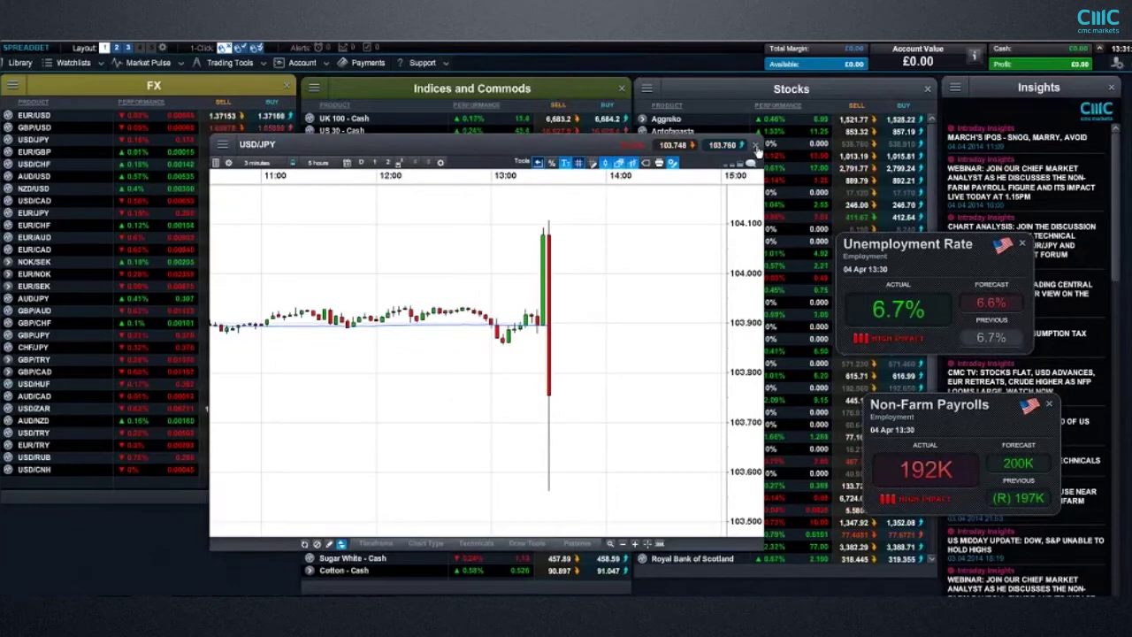
pyautogui.click(754, 146)
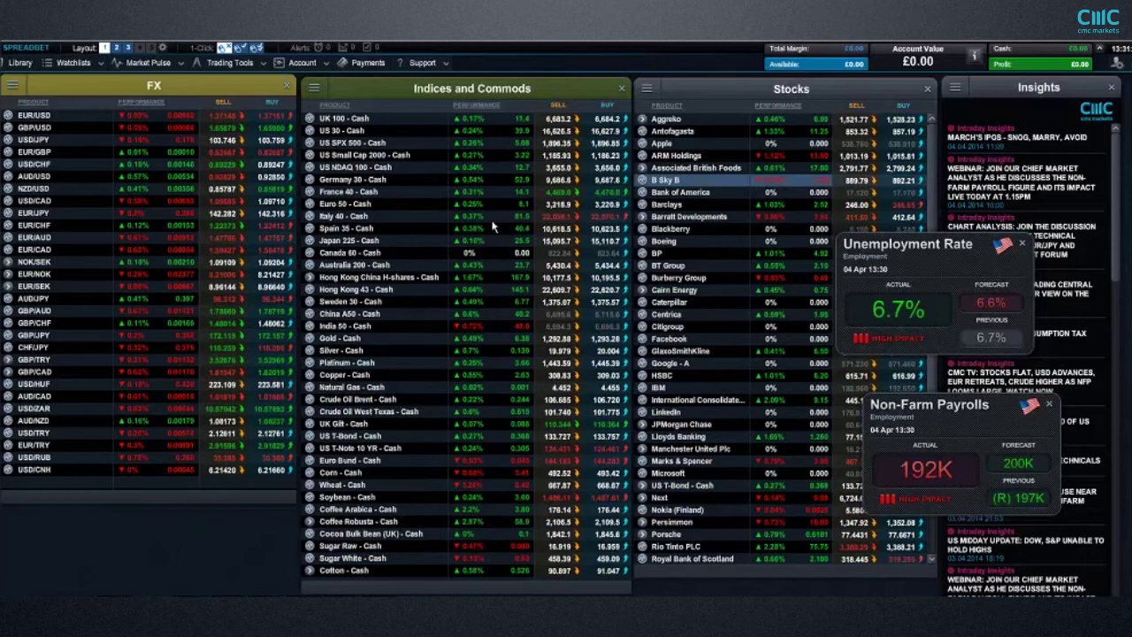
# - Reopen the saved US SPX 500 - Cash chart, narrow it to 3 months, and place it partly over the FX watchlist
pyautogui.click(309, 155)
pyautogui.click(331, 194)
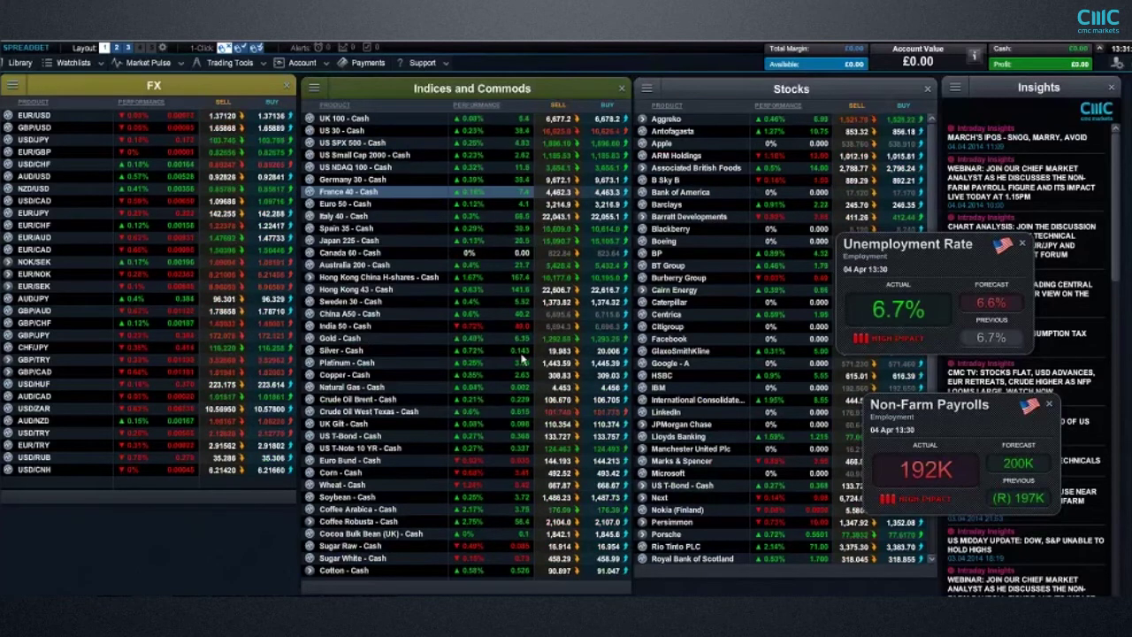
pyautogui.scroll(3, 519, 355)
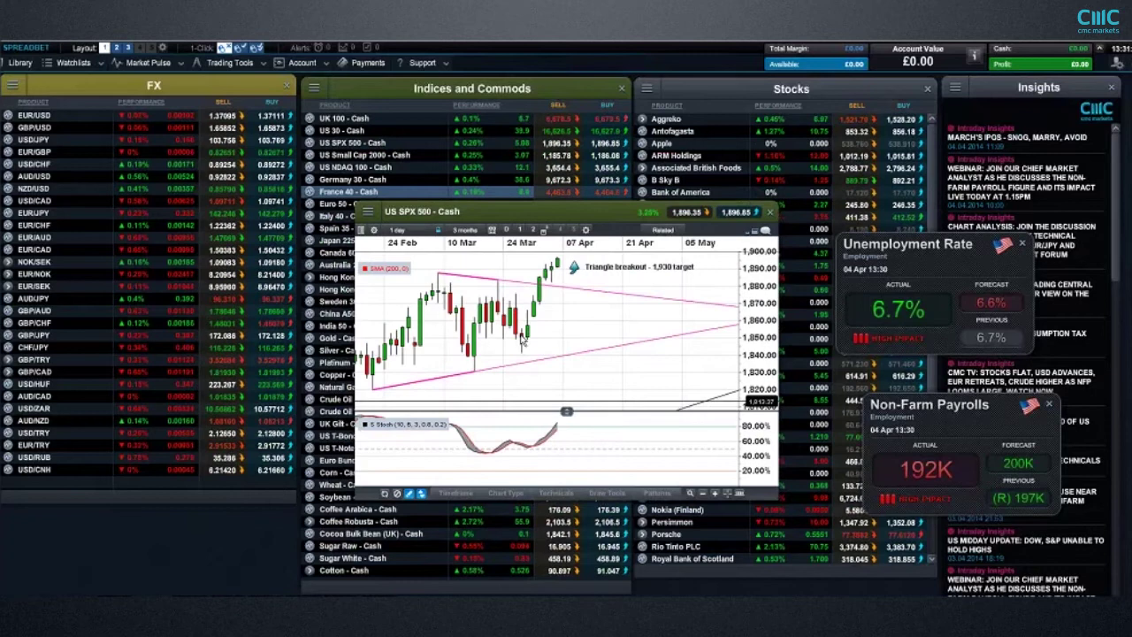
pyautogui.moveTo(511, 212); pyautogui.dragTo(341, 218)
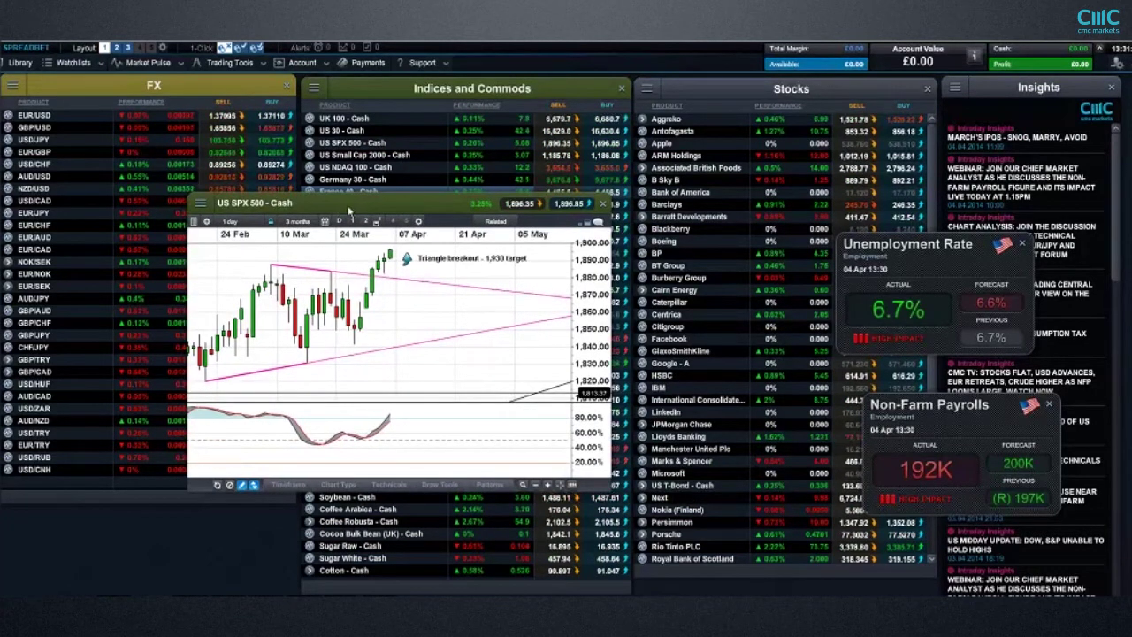
pyautogui.moveTo(341, 203); pyautogui.dragTo(279, 235)
pyautogui.moveTo(419, 253); pyautogui.dragTo(317, 159)
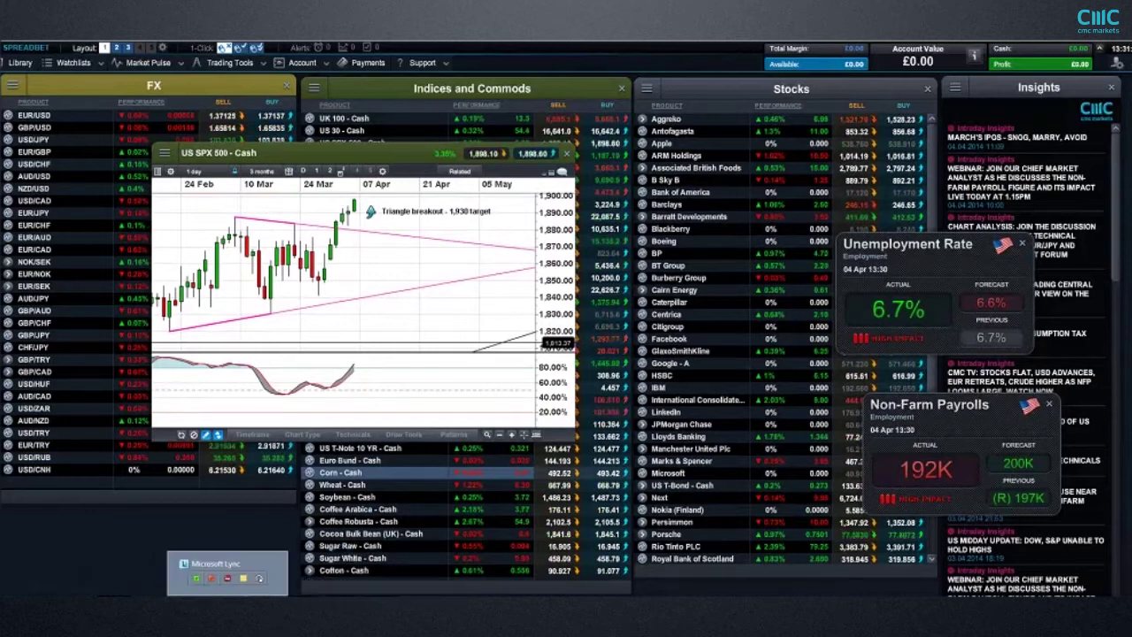
# - Switch to Excel by opening the recent workbook NFP.xlsx with the Non Farm Payrolls numbers
pyautogui.click(20, 615)
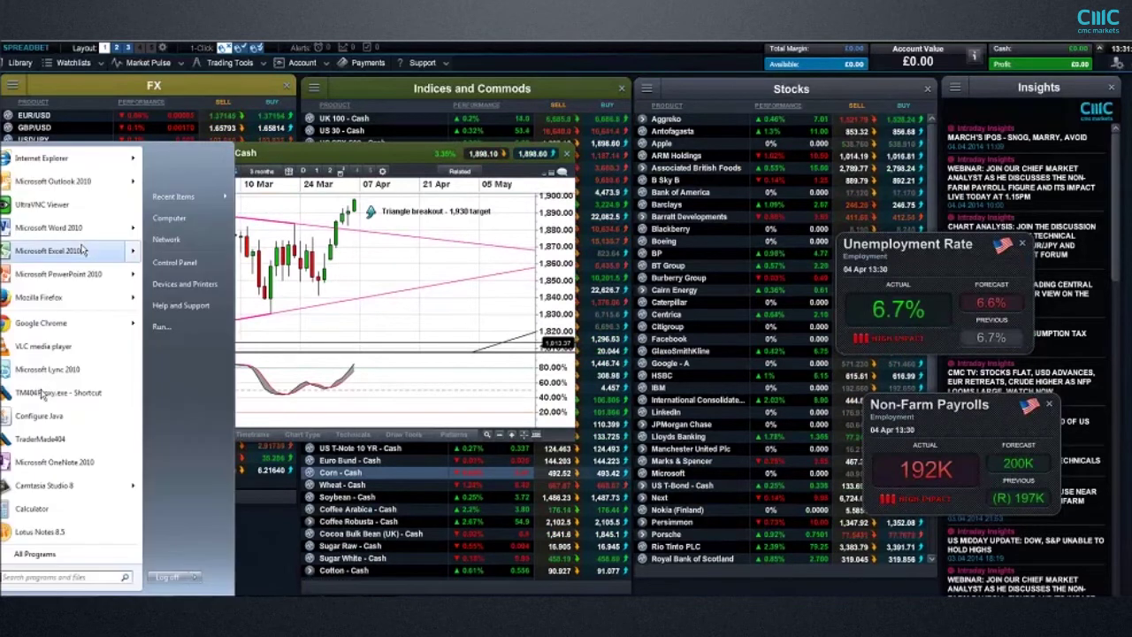
pyautogui.moveTo(83, 250)
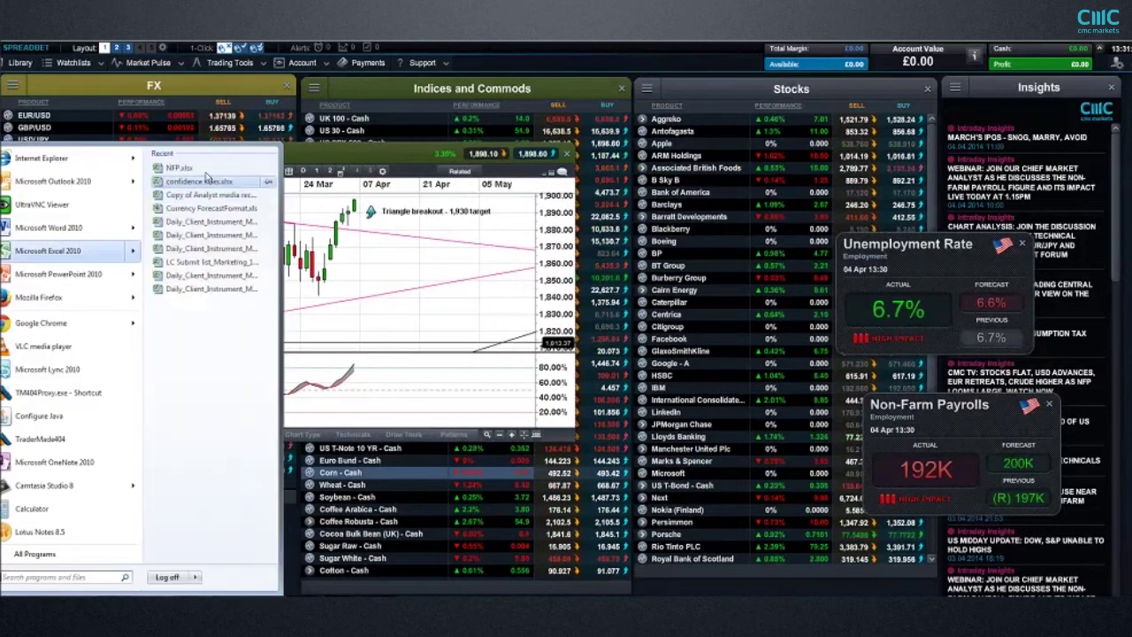
pyautogui.click(204, 180)
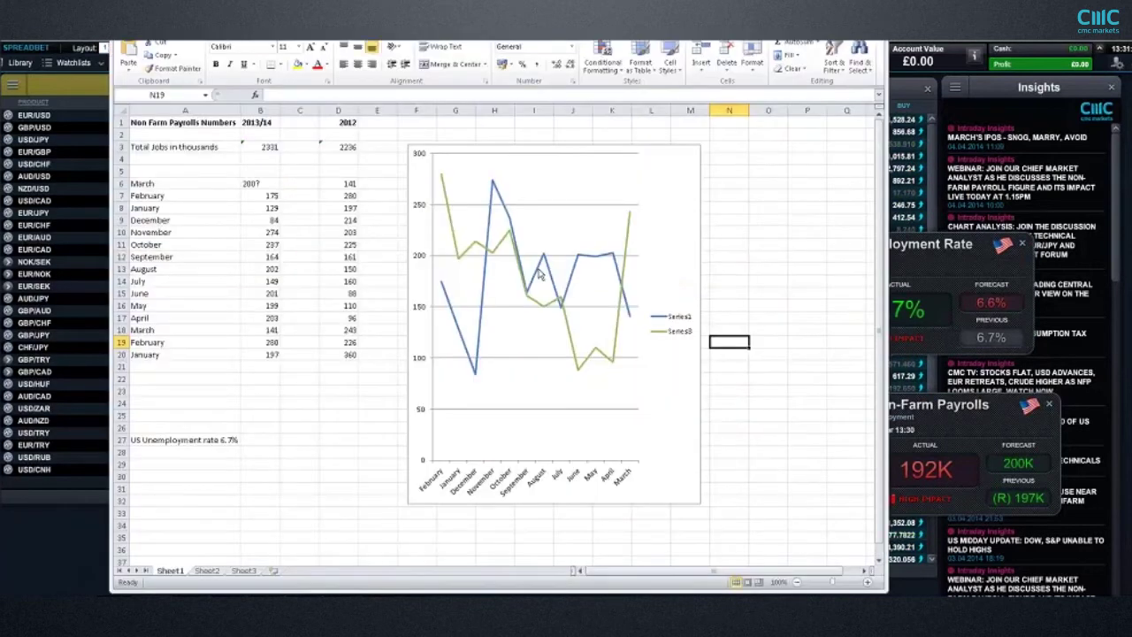
# - Set the 2013/14 payrolls figures to 192 for the latest March and 197 for the latest February
pyautogui.click(257, 183)
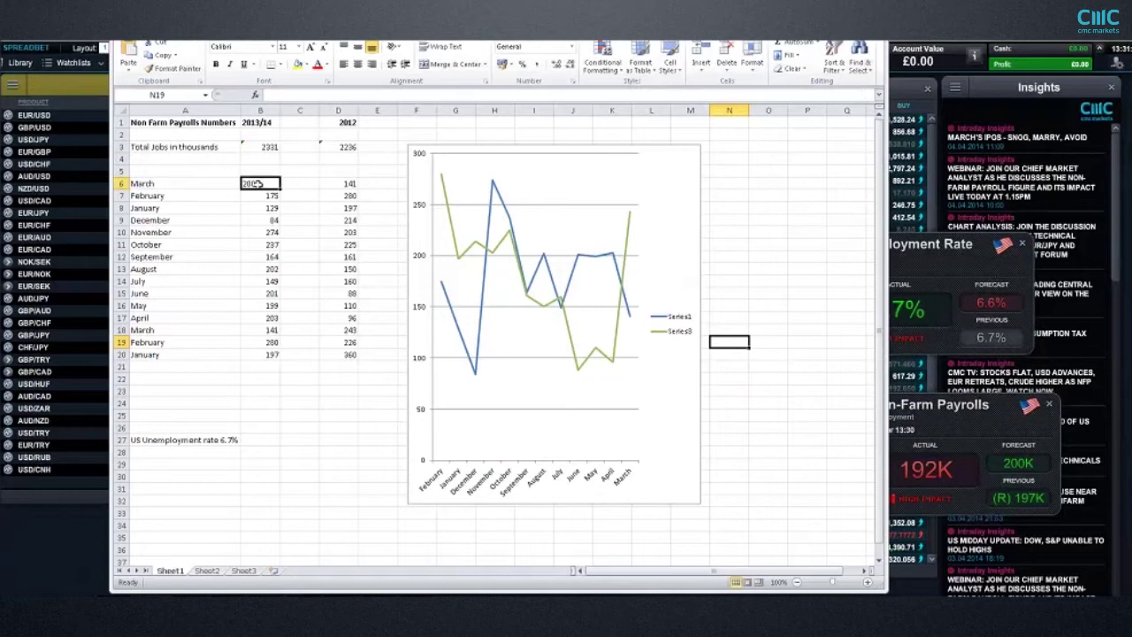
pyautogui.write('192')
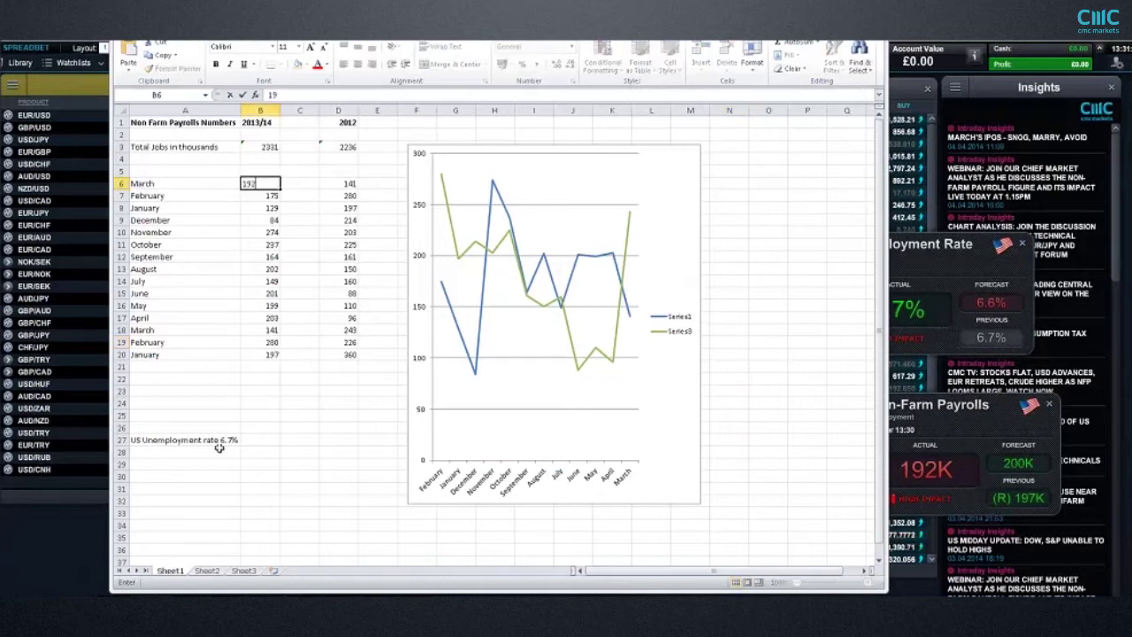
pyautogui.press('Return')
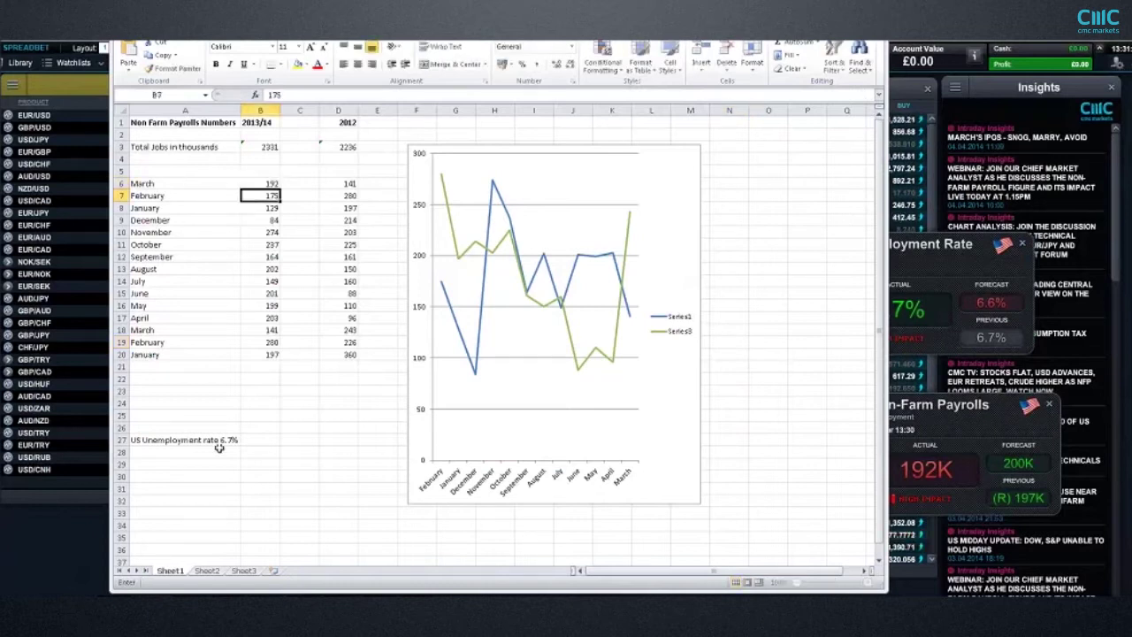
pyautogui.write('1')
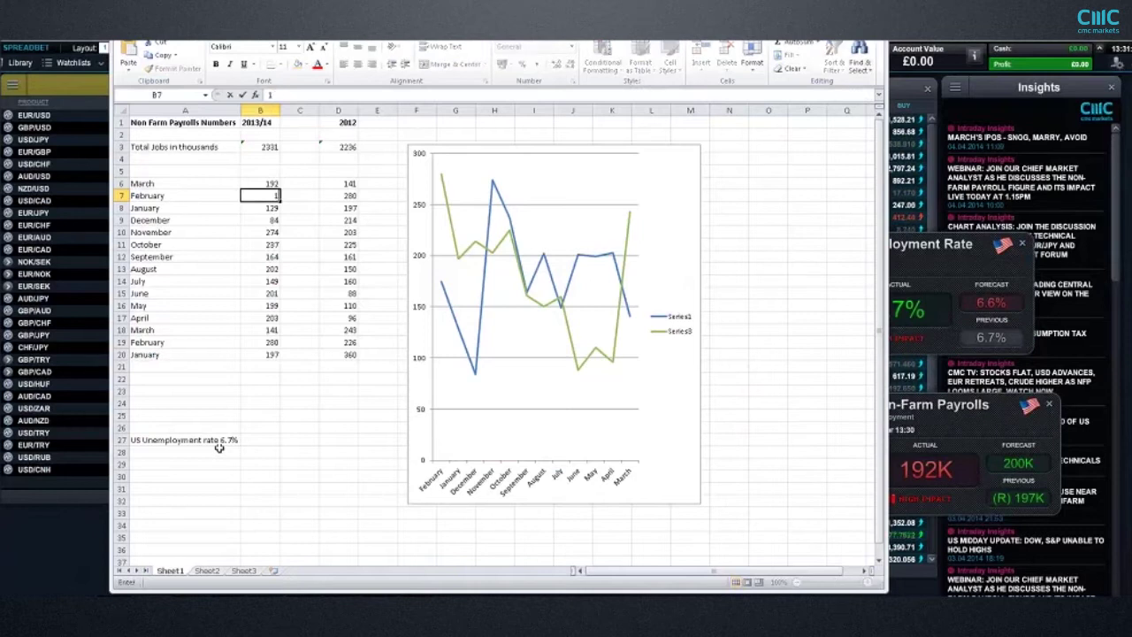
pyautogui.press('Return')
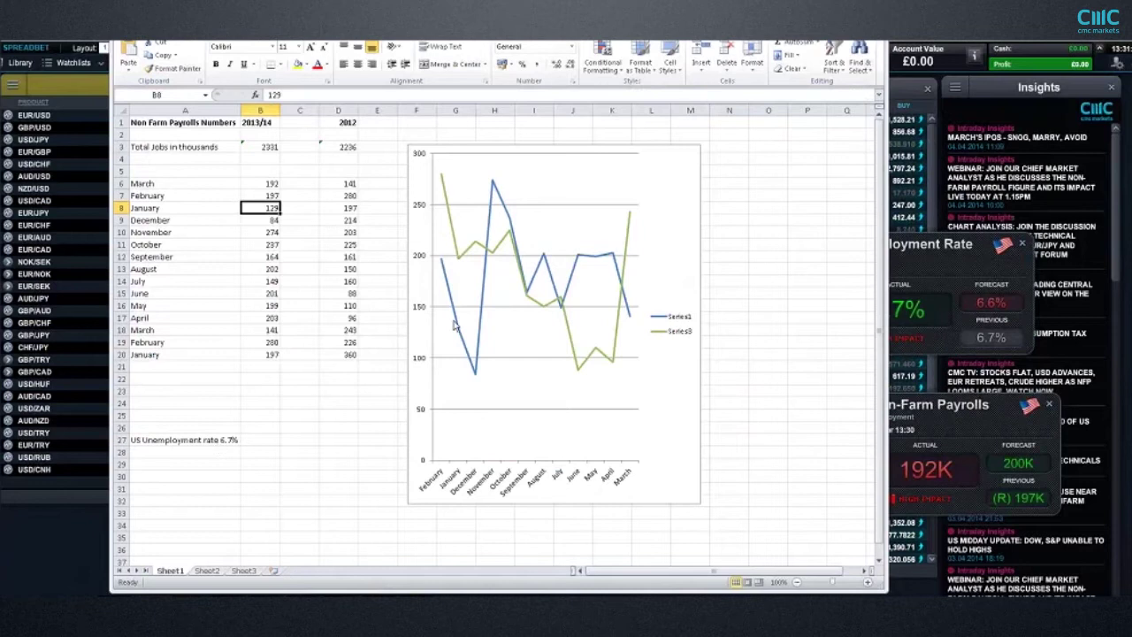
pyautogui.moveTo(497, 187)
pyautogui.click(185, 220)
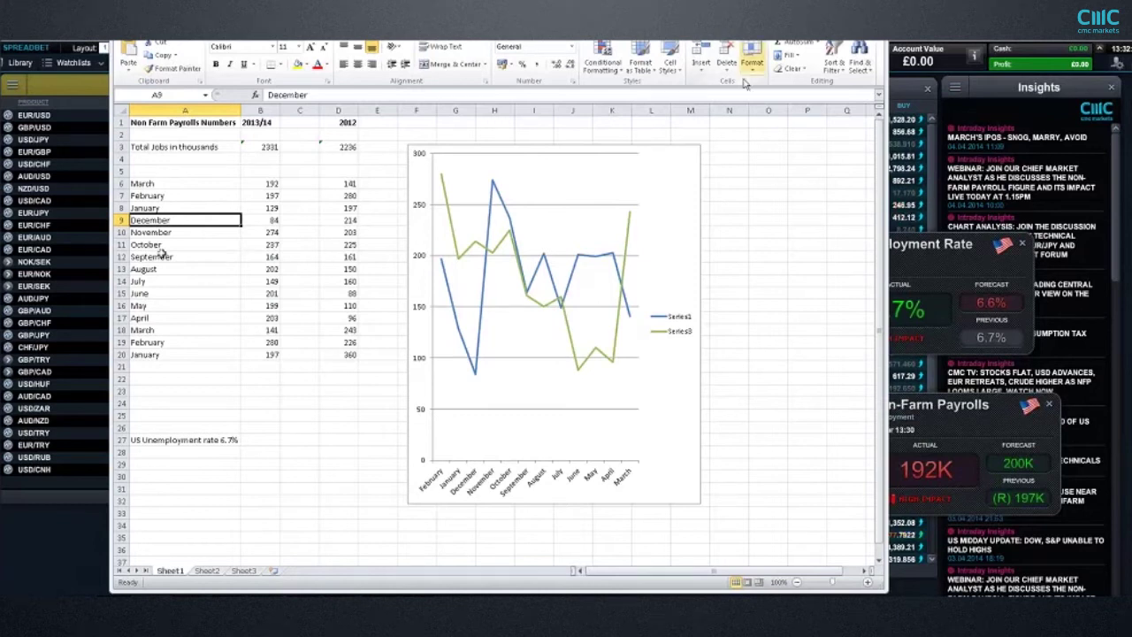
# - Return to the CMC Markets platform and move the US SPX 500 chart clear of the FX watchlist
pyautogui.hotkey('alt', 'Tab')
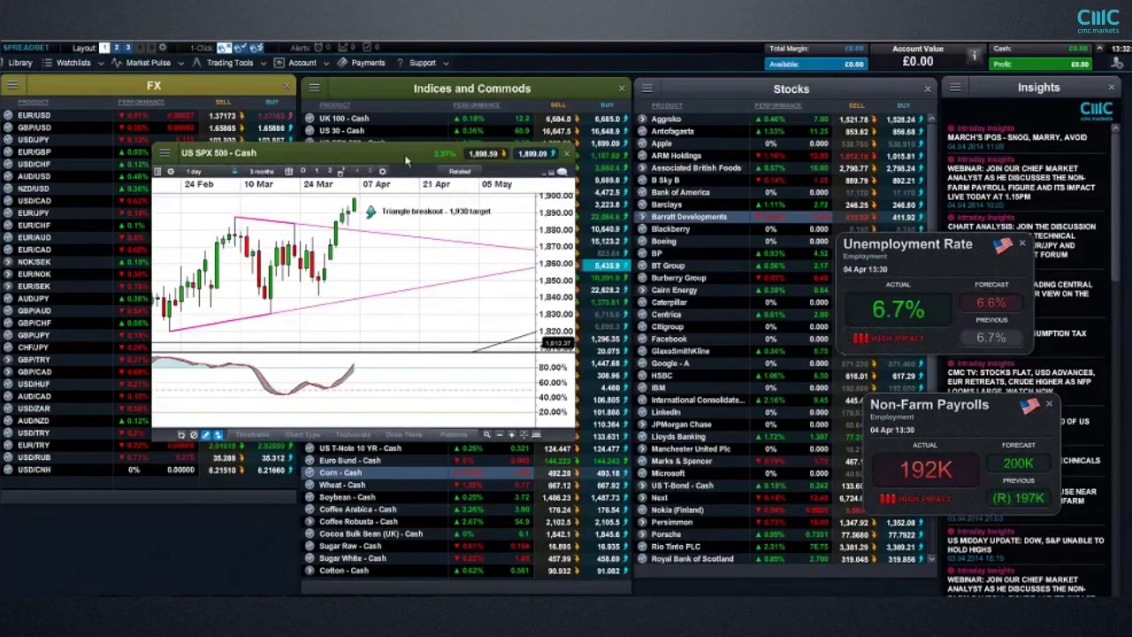
pyautogui.moveTo(404, 154); pyautogui.dragTo(654, 154)
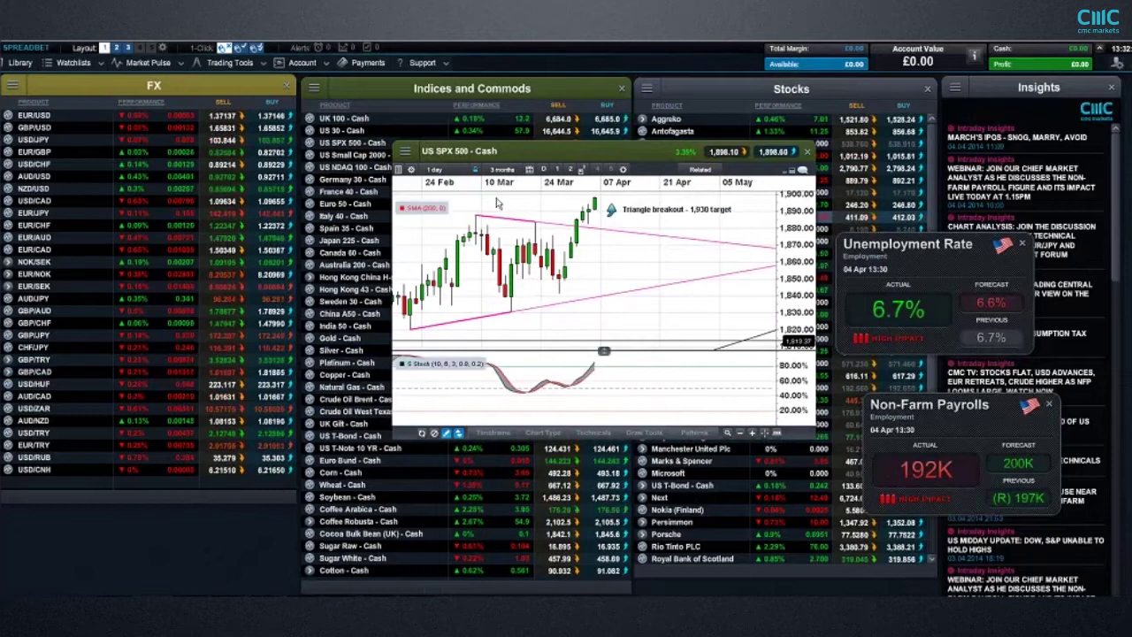
pyautogui.moveTo(591, 151); pyautogui.dragTo(562, 131)
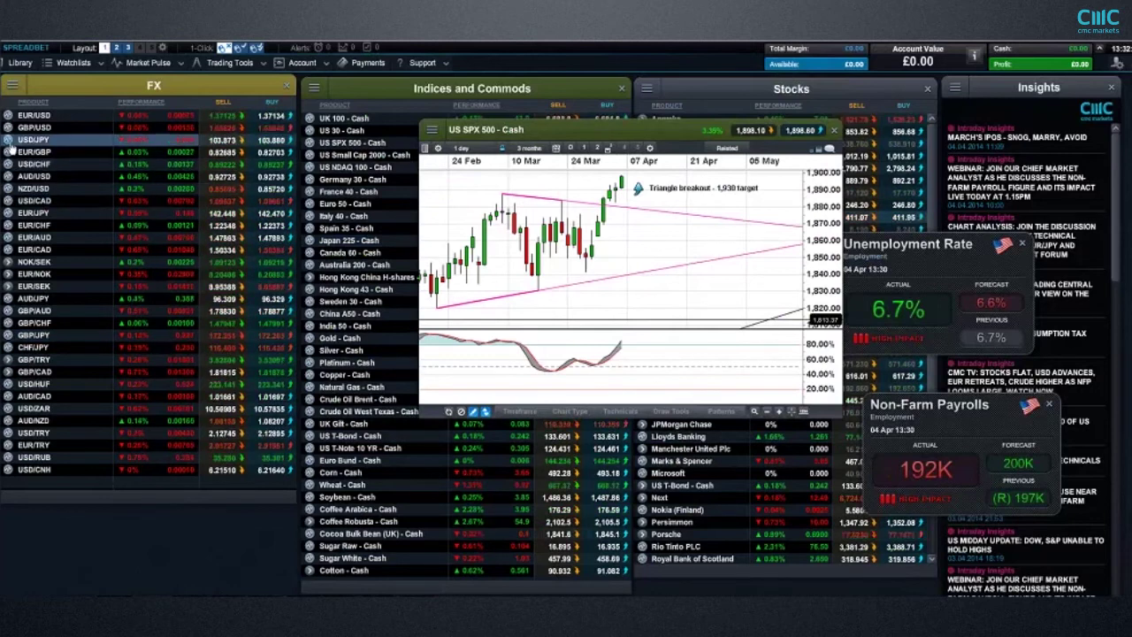
# - Open the saved USD/CAD chart, reposition and enlarge it, and examine the break below its triangle over 12 days
pyautogui.click(8, 201)
pyautogui.click(30, 233)
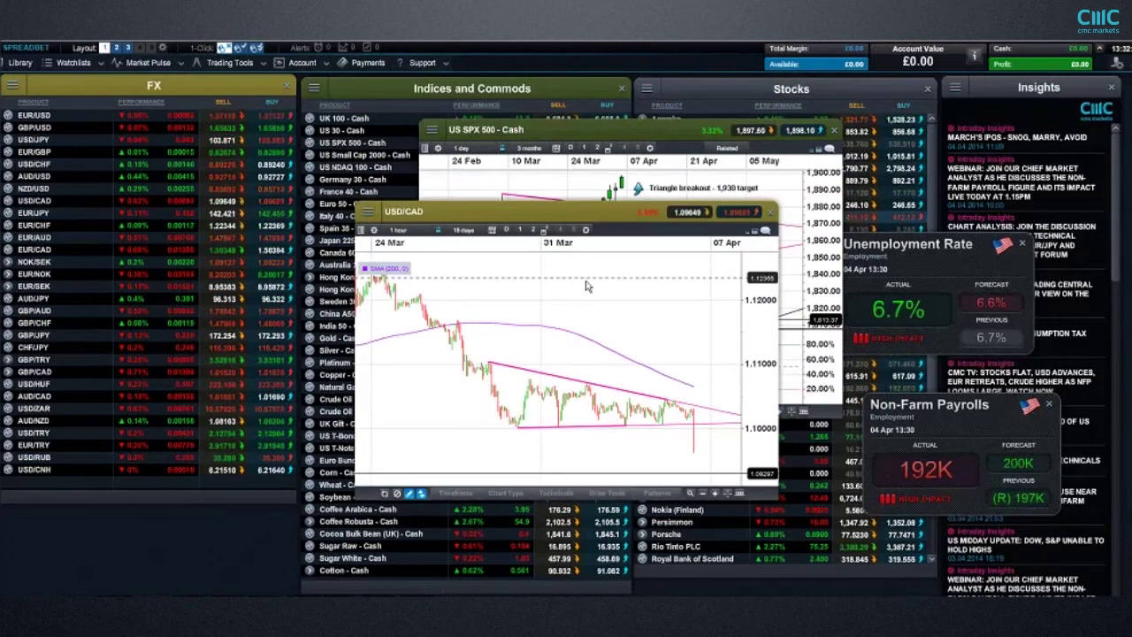
pyautogui.moveTo(529, 232); pyautogui.dragTo(301, 179)
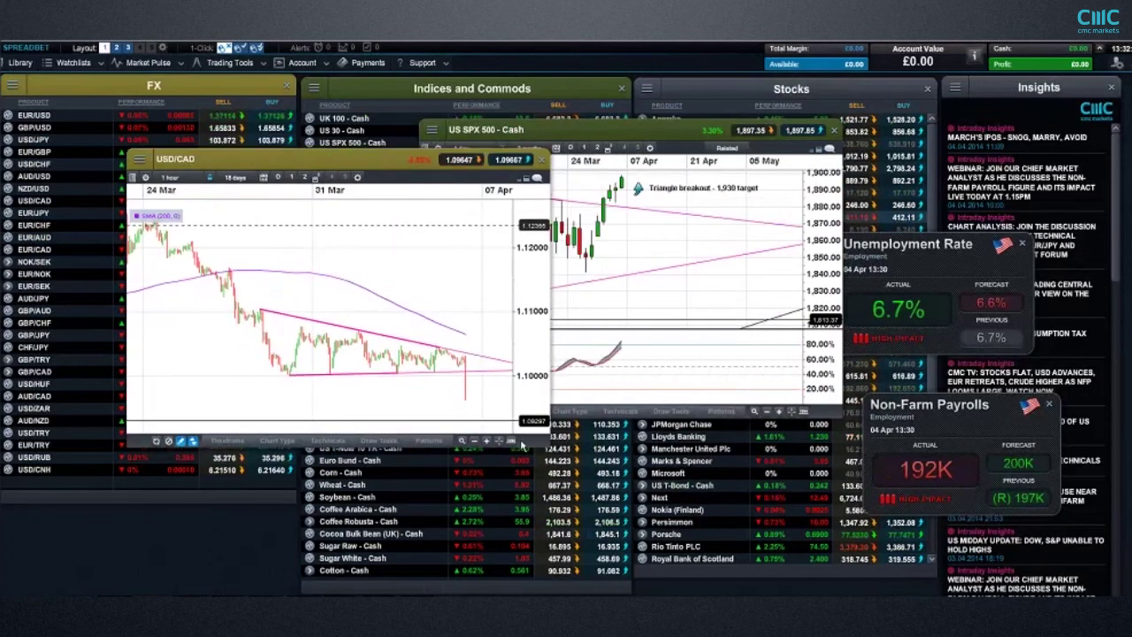
pyautogui.moveTo(541, 447); pyautogui.dragTo(743, 550)
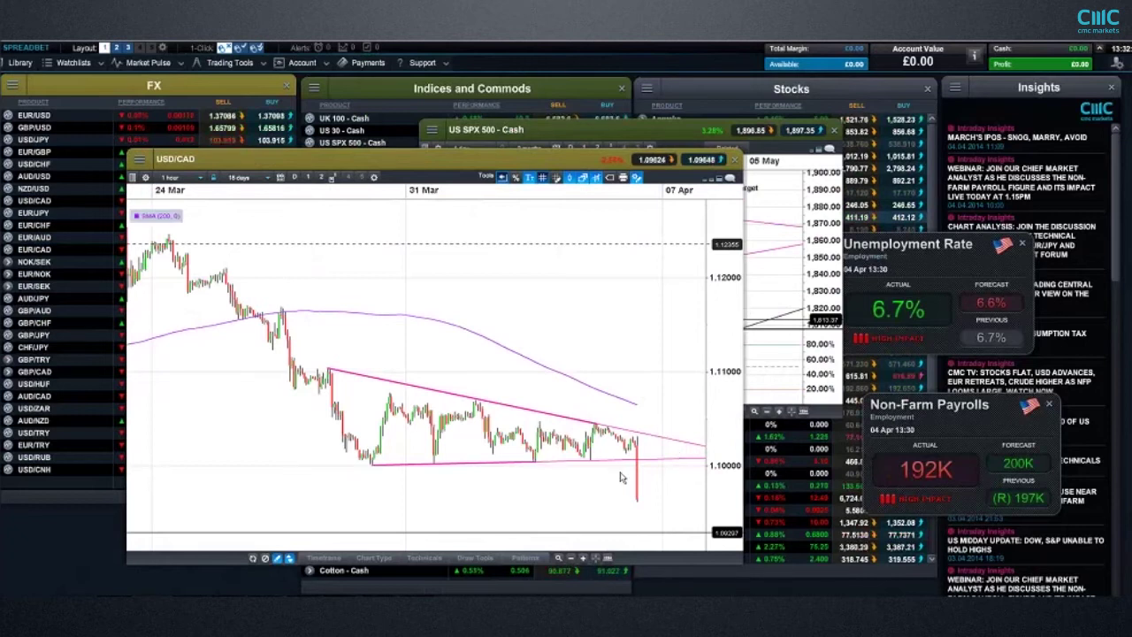
pyautogui.scroll(3, 623, 481)
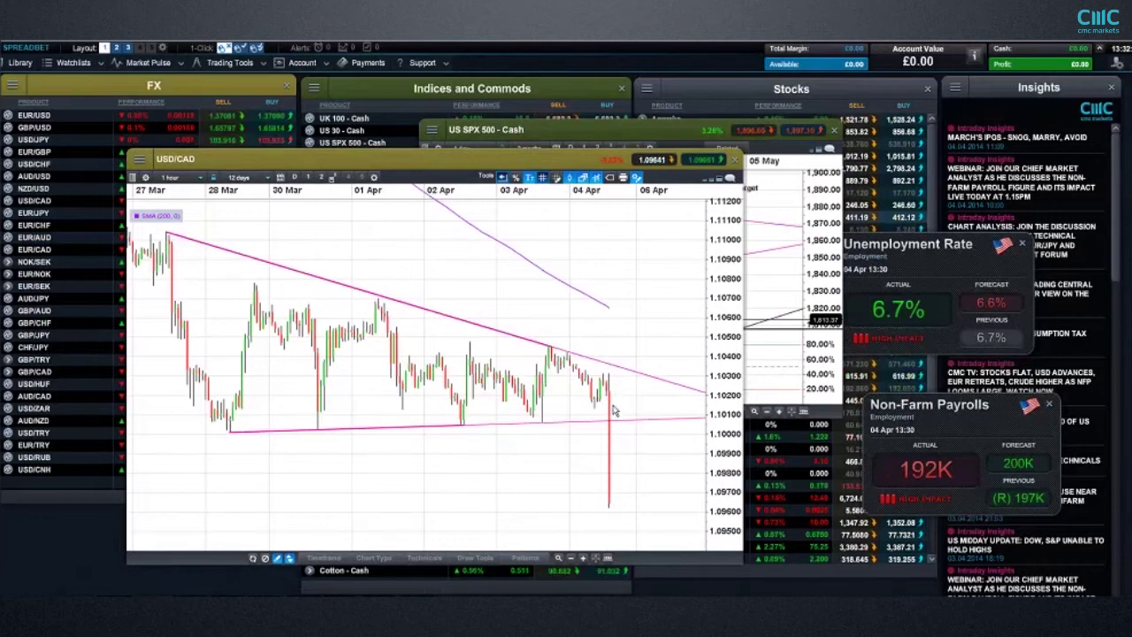
# - Widen the USD/CAD chart to 18 days, examine the drop below its triangle, and close the chart
pyautogui.scroll(-2, 615, 409)
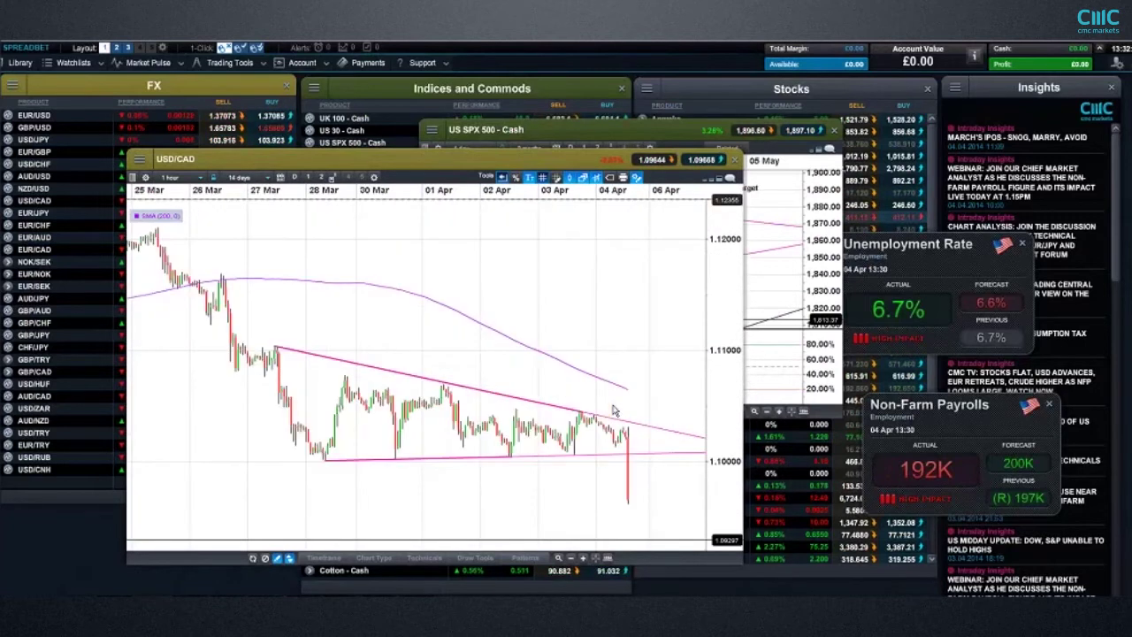
pyautogui.scroll(-1, 615, 410)
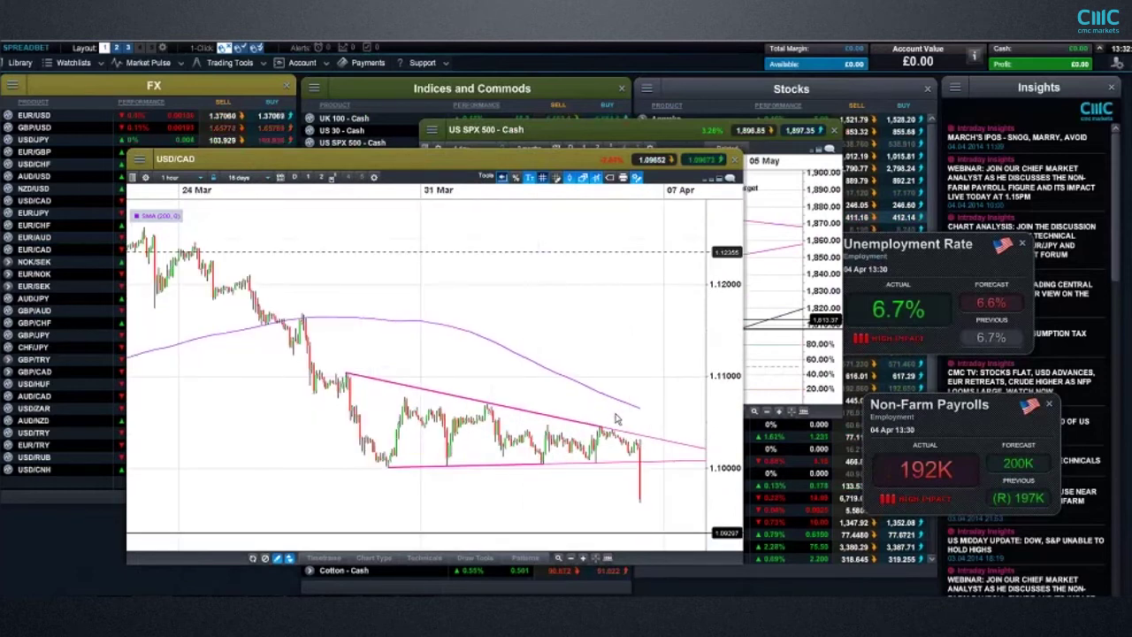
pyautogui.moveTo(601, 431)
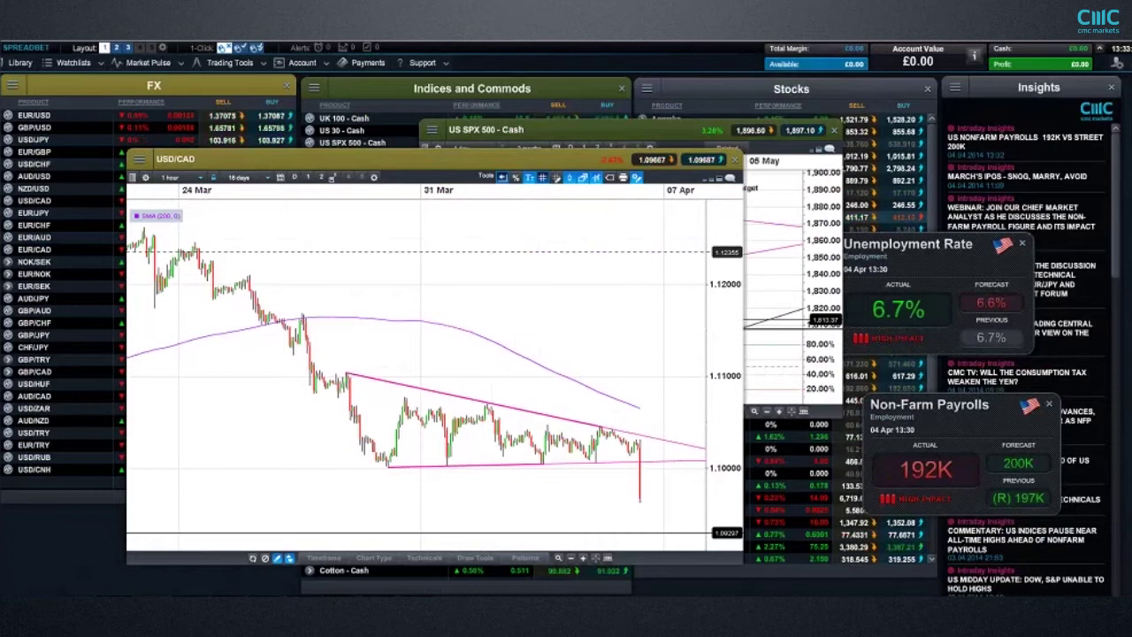
pyautogui.moveTo(681, 173); pyautogui.dragTo(651, 175)
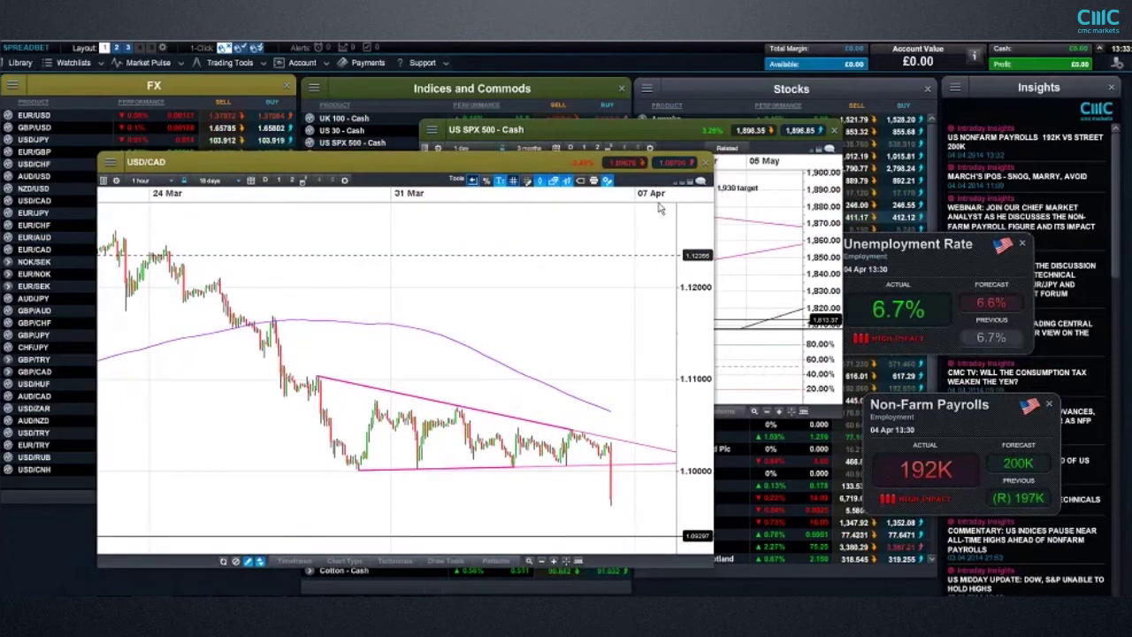
pyautogui.click(707, 165)
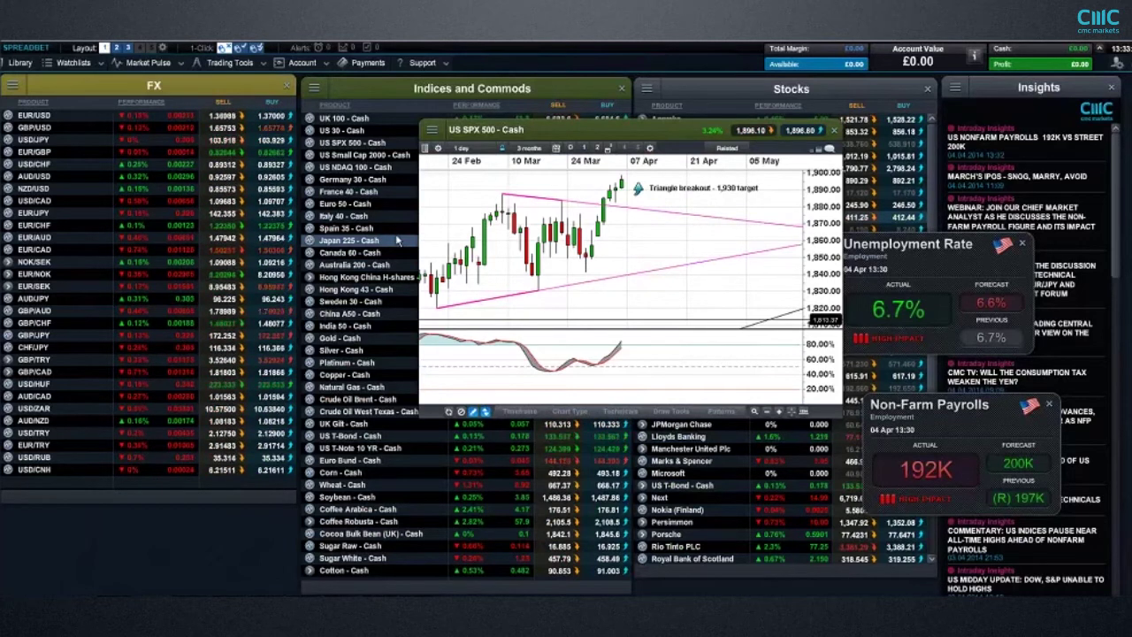
# - Open the saved EUR/USD chart, reposition it over the FX watchlist and enlarge it
pyautogui.click(7, 115)
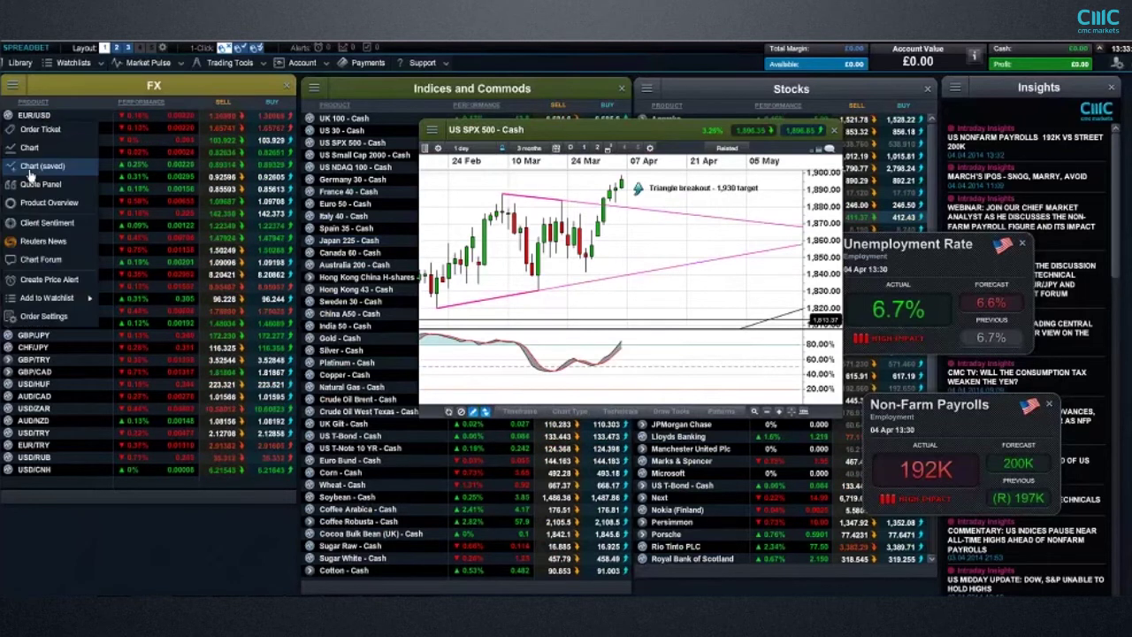
pyautogui.click(177, 164)
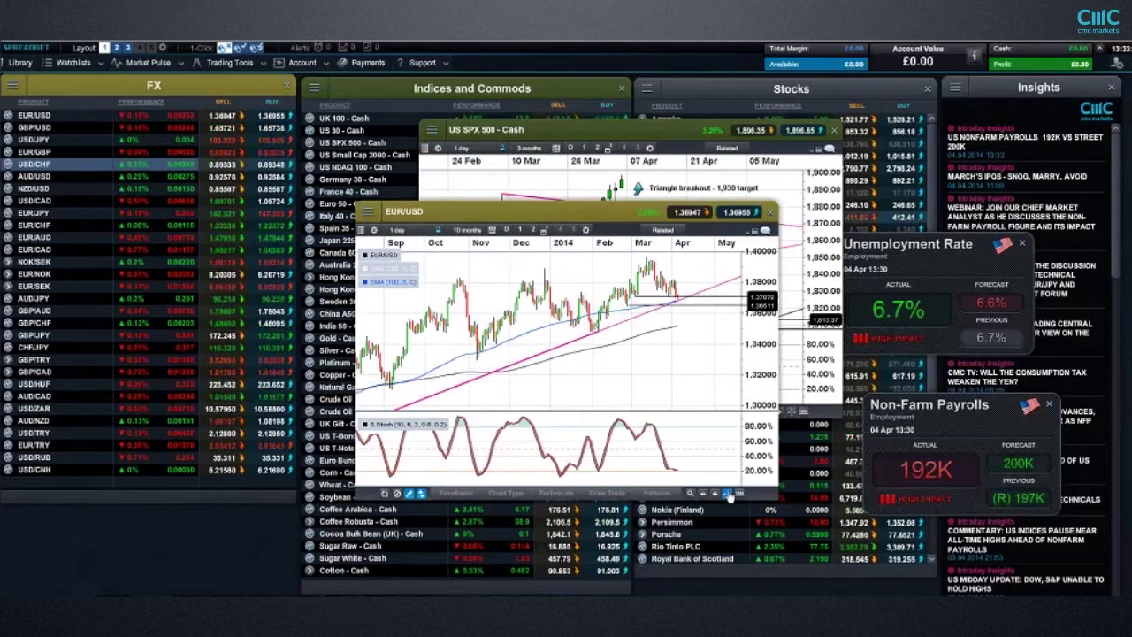
pyautogui.scroll(2, 502, 283)
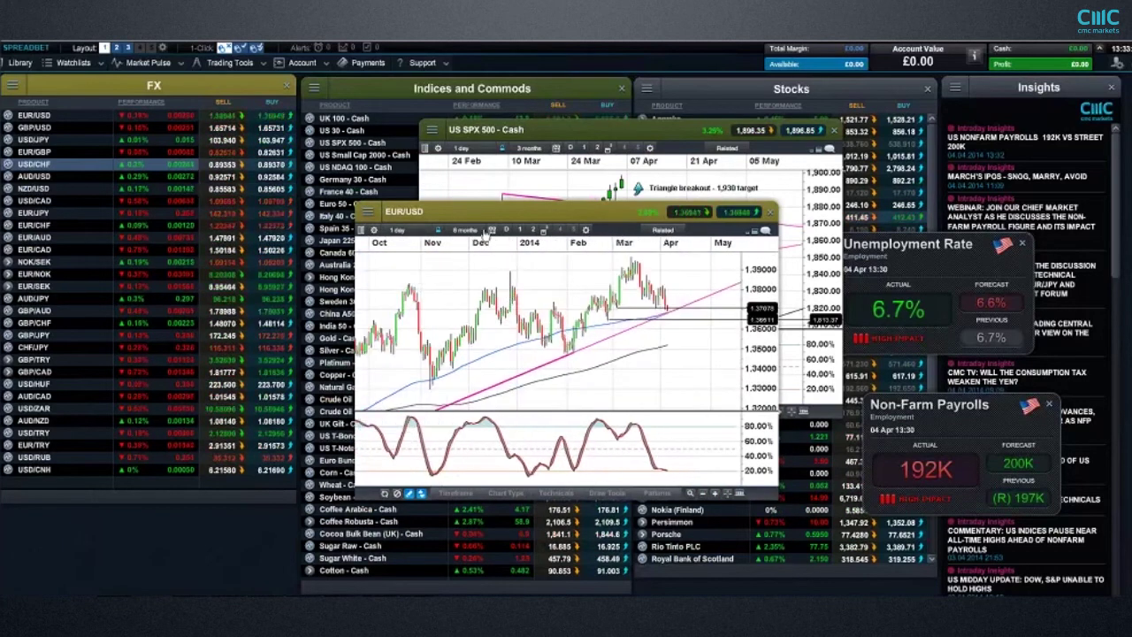
pyautogui.moveTo(495, 212); pyautogui.dragTo(298, 140)
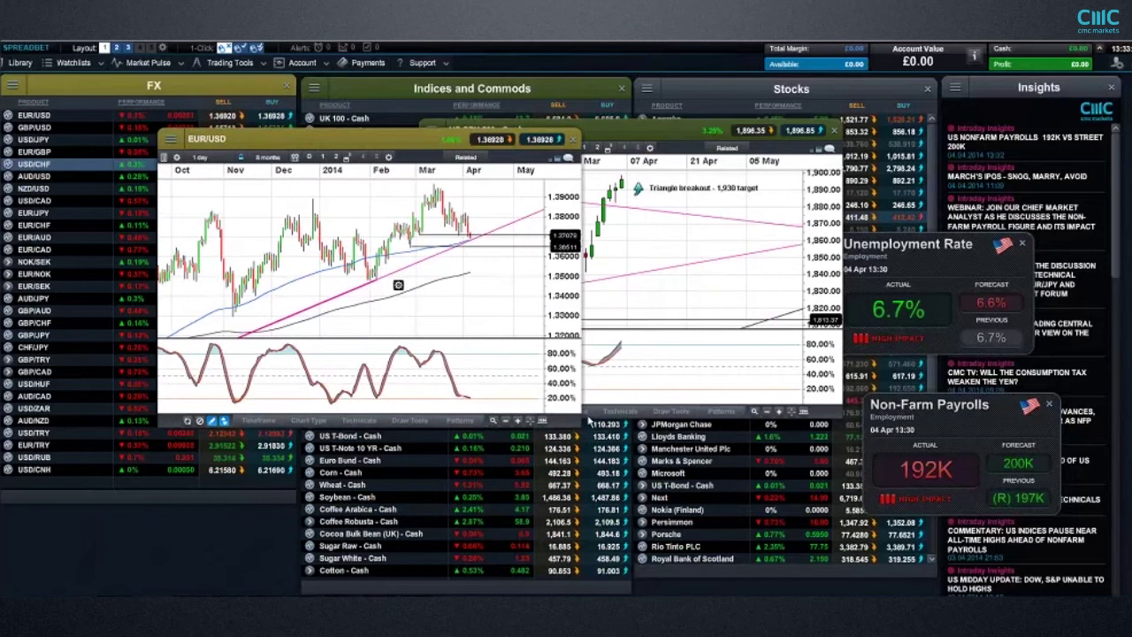
pyautogui.moveTo(578, 426); pyautogui.dragTo(668, 490)
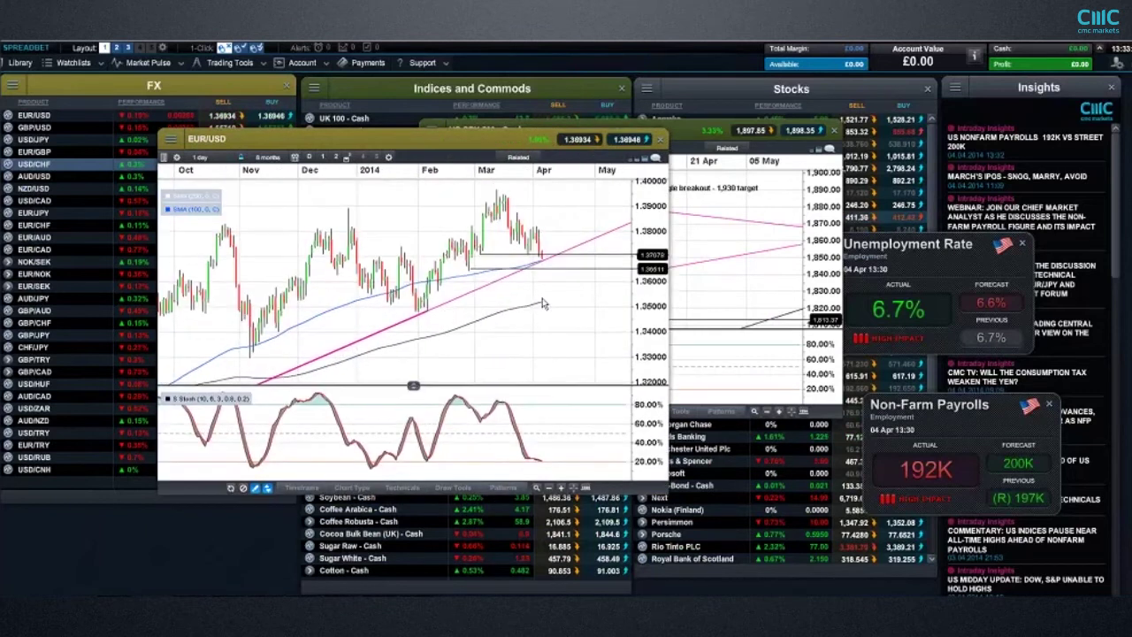
# - Examine EUR/USD around its rising trendline, and close both the EUR/USD and US SPX 500 charts
pyautogui.scroll(1, 532, 301)
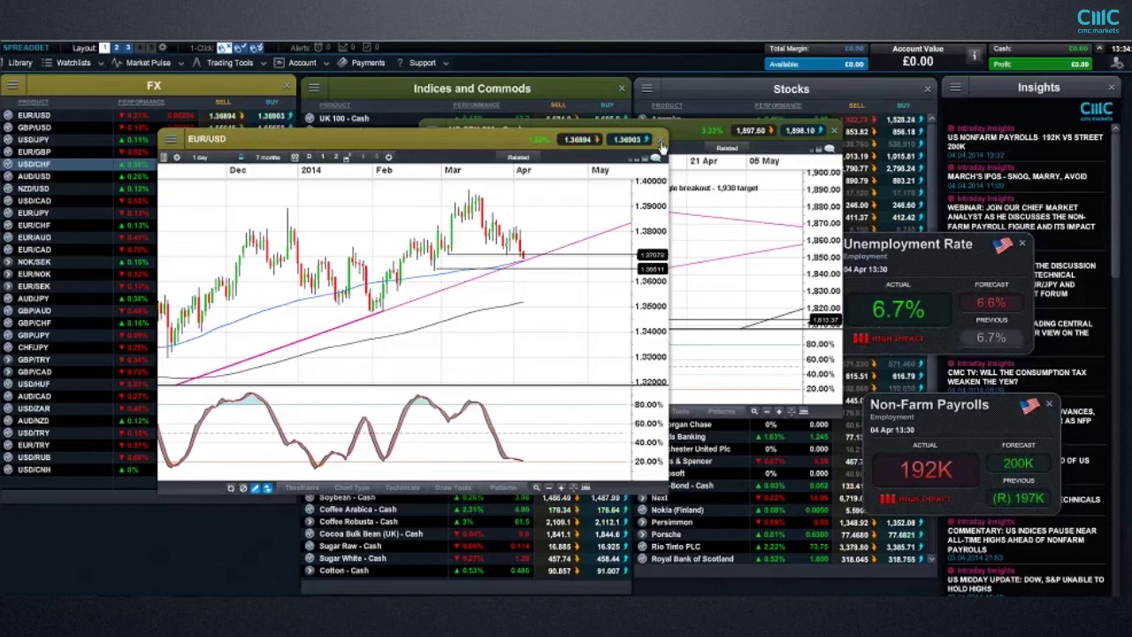
pyautogui.click(660, 141)
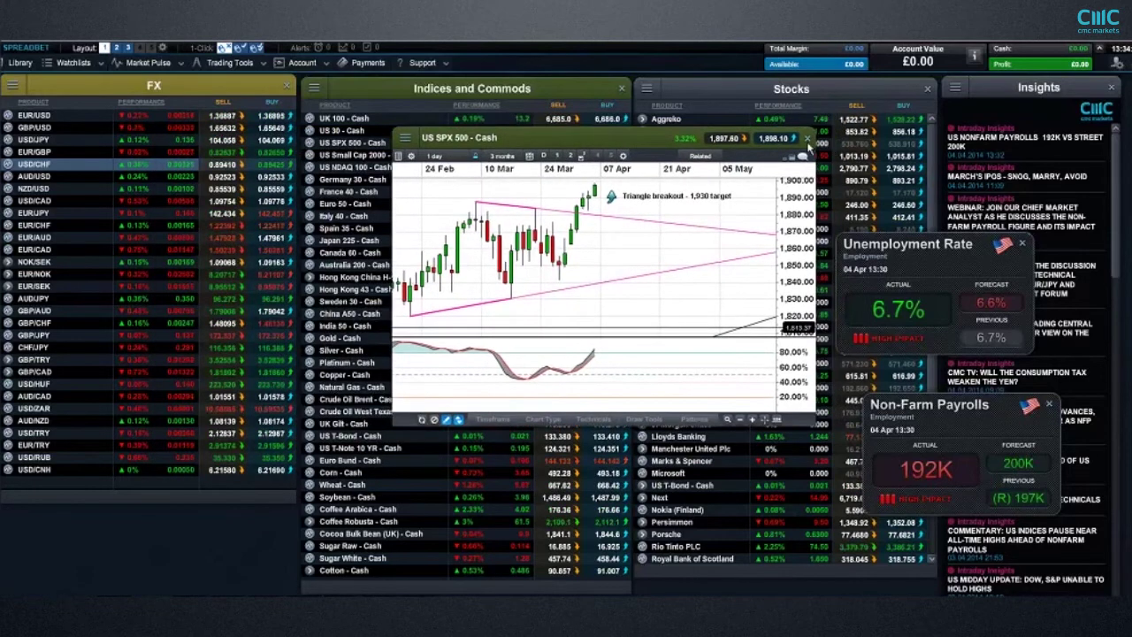
pyautogui.click(345, 216)
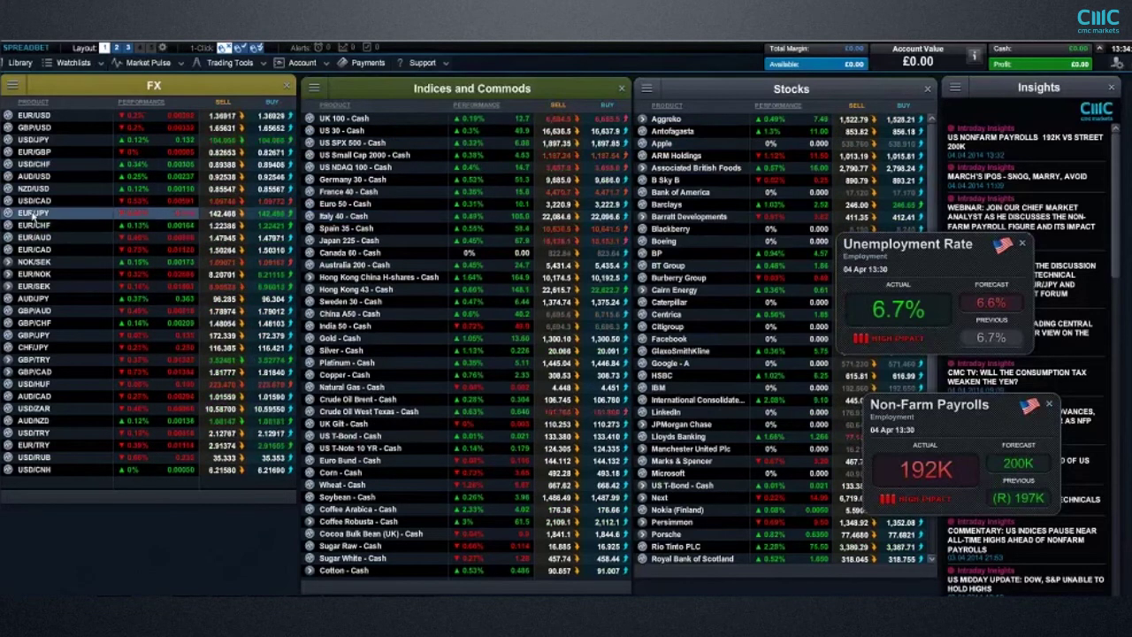
# - Open the saved AUD/USD chart, enlarge it and reposition it over the watchlists
pyautogui.rightClick(13, 183)
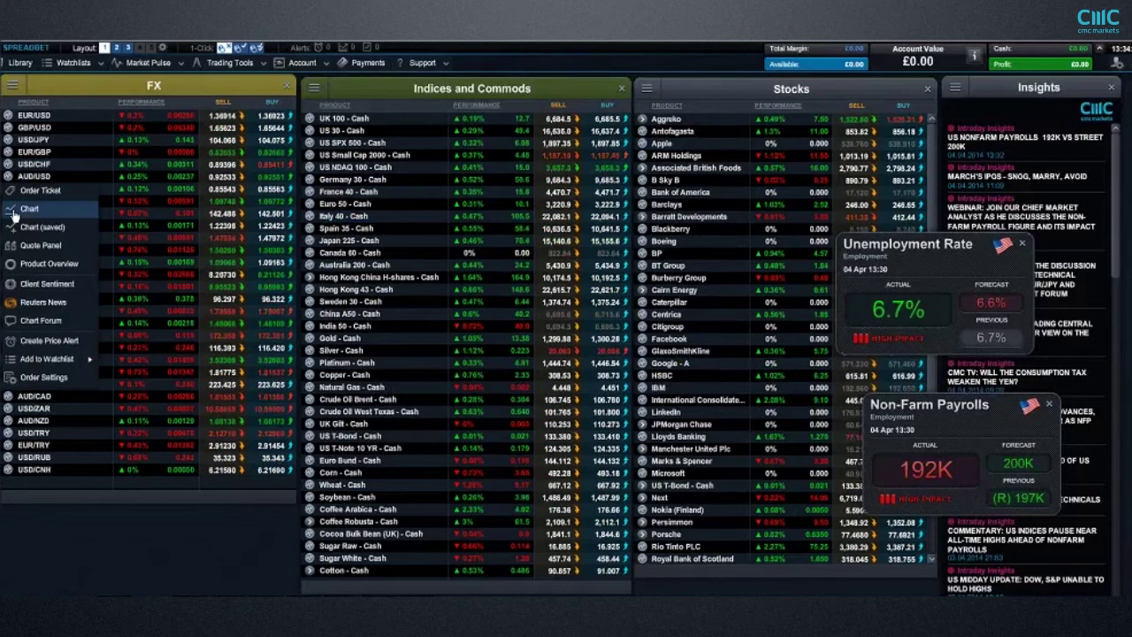
pyautogui.click(40, 227)
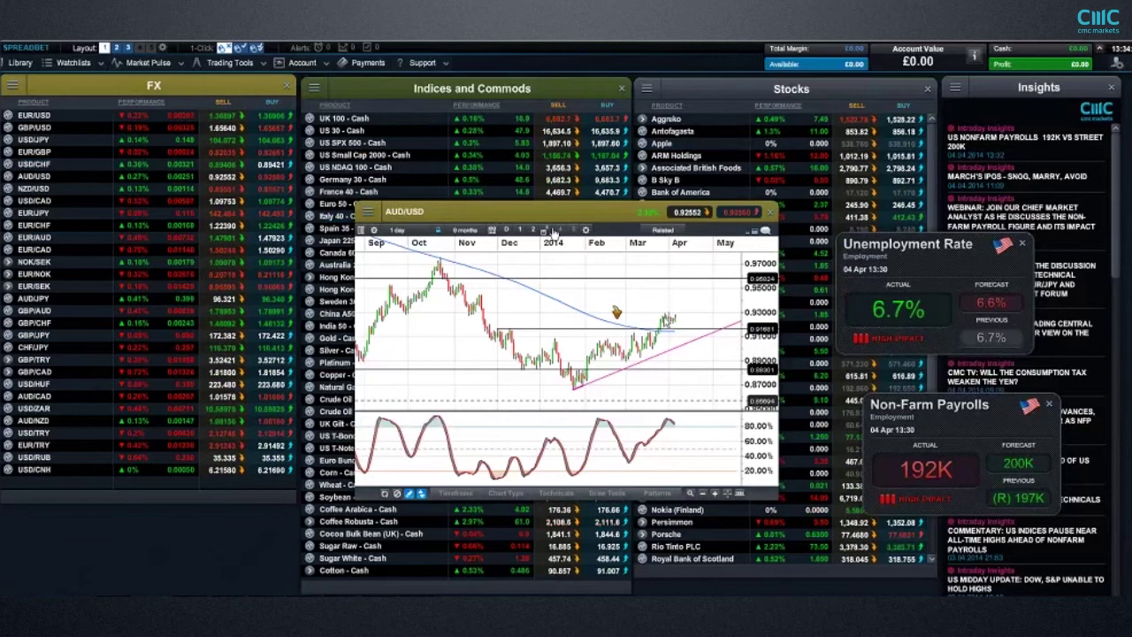
pyautogui.moveTo(539, 209); pyautogui.dragTo(340, 184)
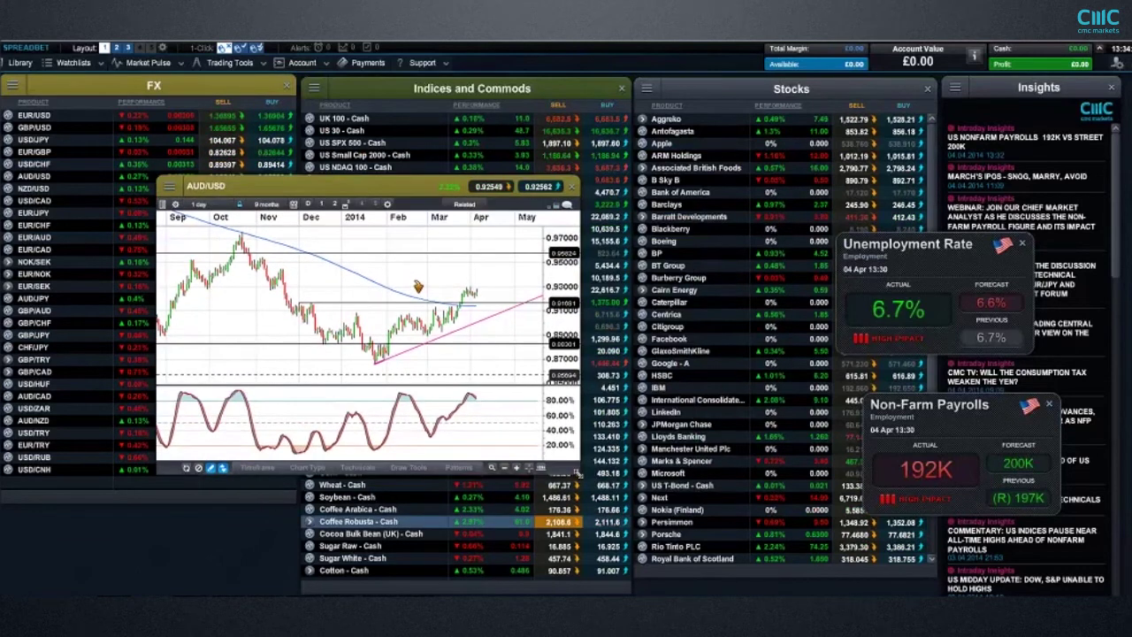
pyautogui.moveTo(576, 472); pyautogui.dragTo(761, 568)
pyautogui.moveTo(495, 196); pyautogui.dragTo(446, 139)
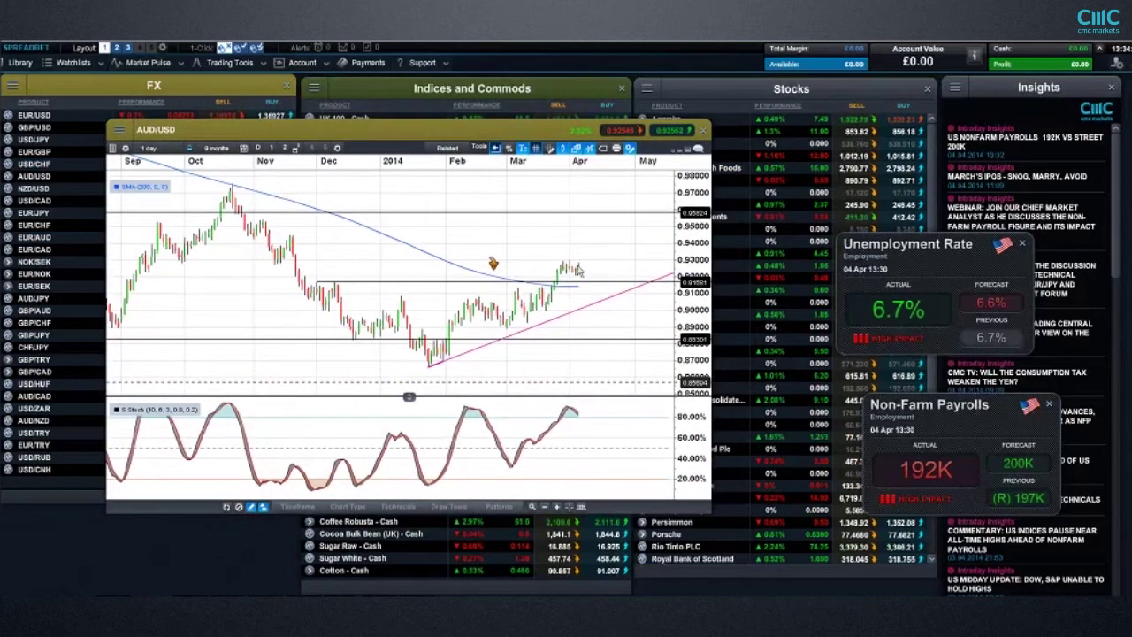
# - Examine AUD/USD against its trendline, 200-period average and horizontal levels over 7 to 12 months, and close the chart
pyautogui.moveTo(547, 324)
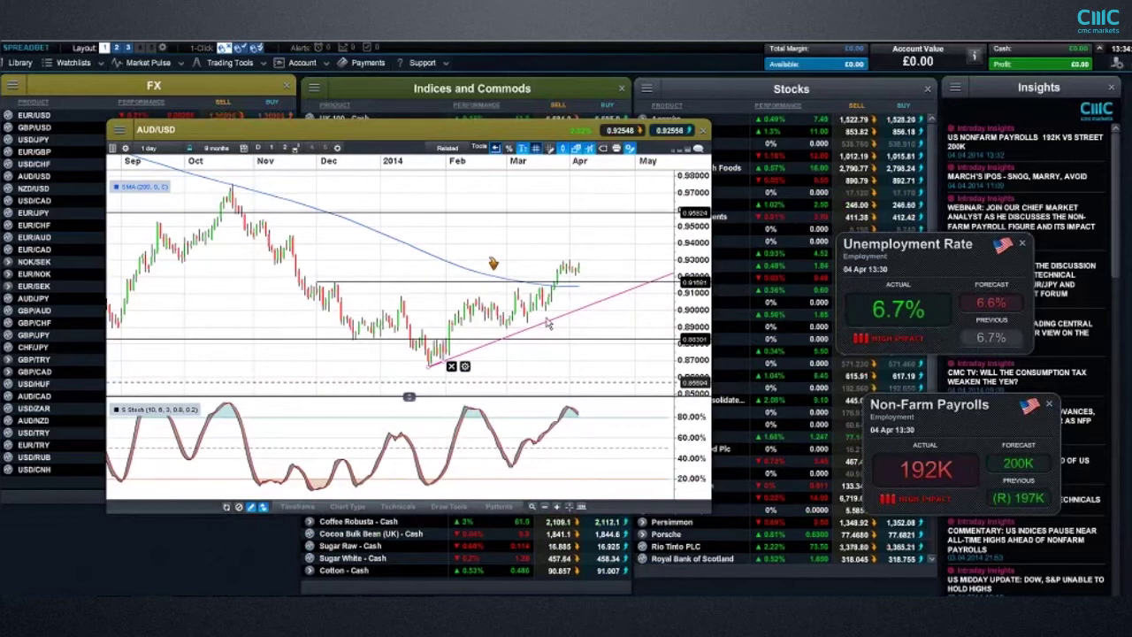
pyautogui.moveTo(559, 290)
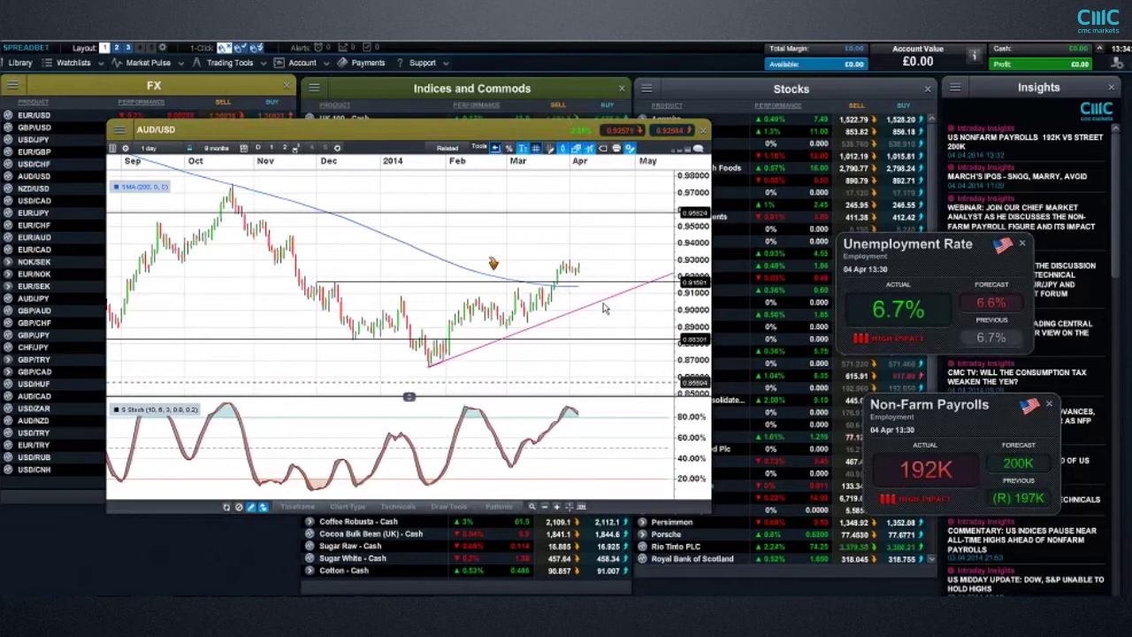
pyautogui.scroll(2, 566, 313)
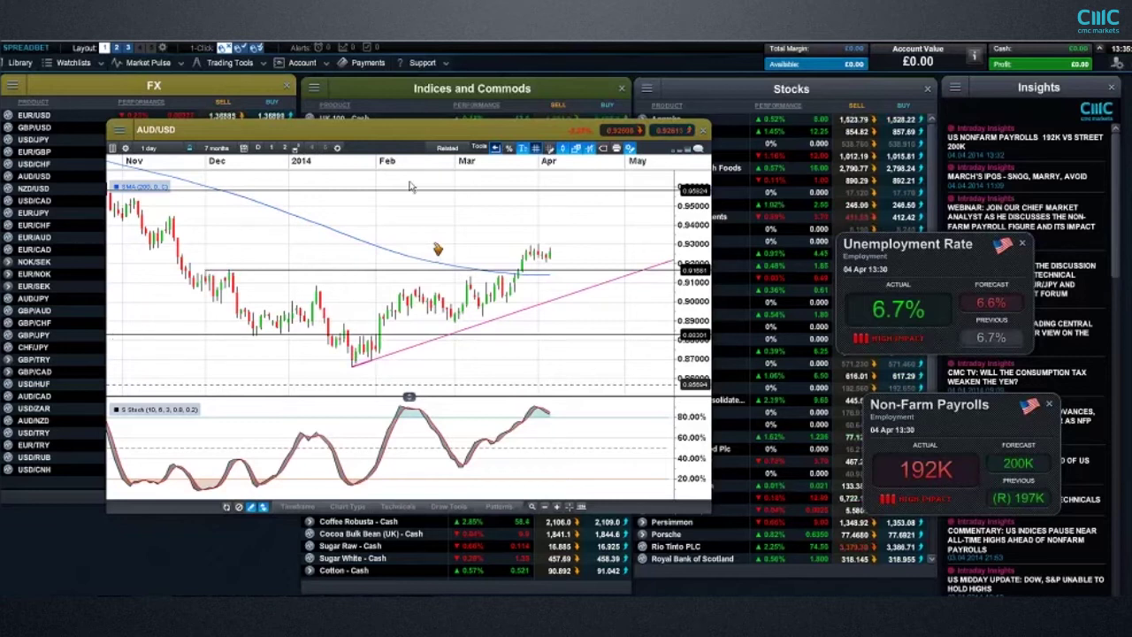
pyautogui.moveTo(449, 241)
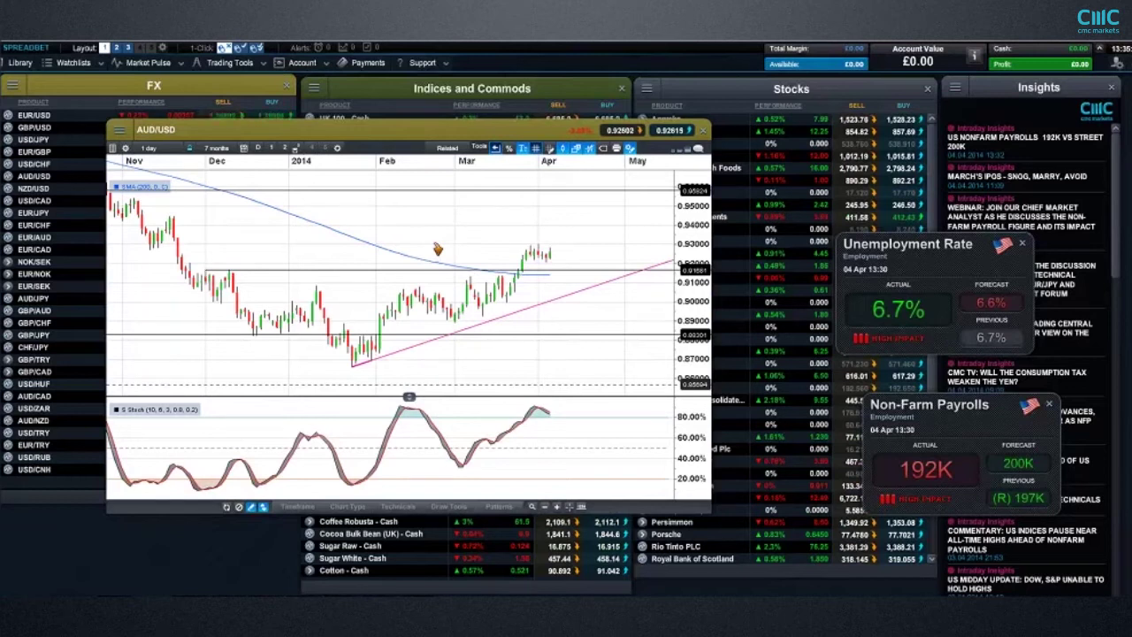
pyautogui.scroll(-5, 327, 294)
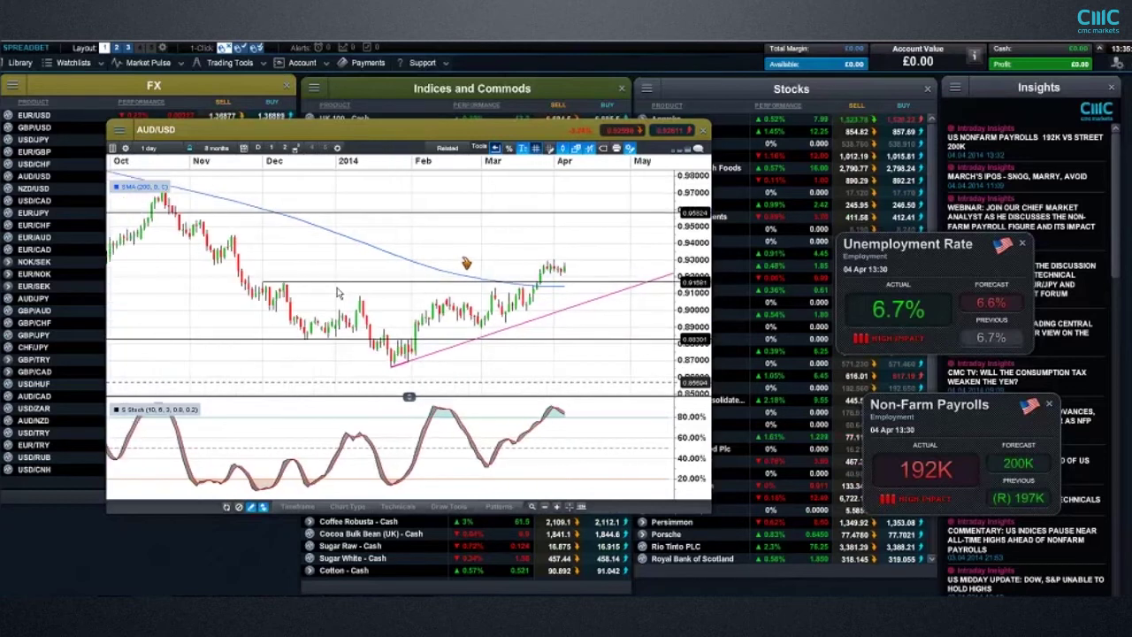
pyautogui.scroll(-1, 337, 293)
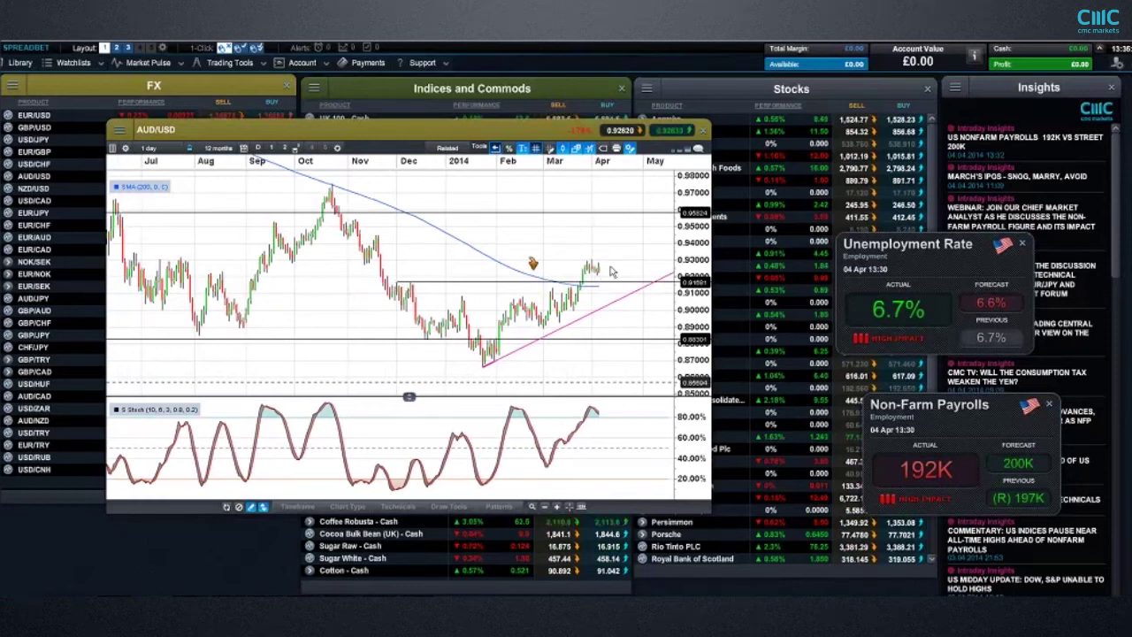
pyautogui.moveTo(603, 289)
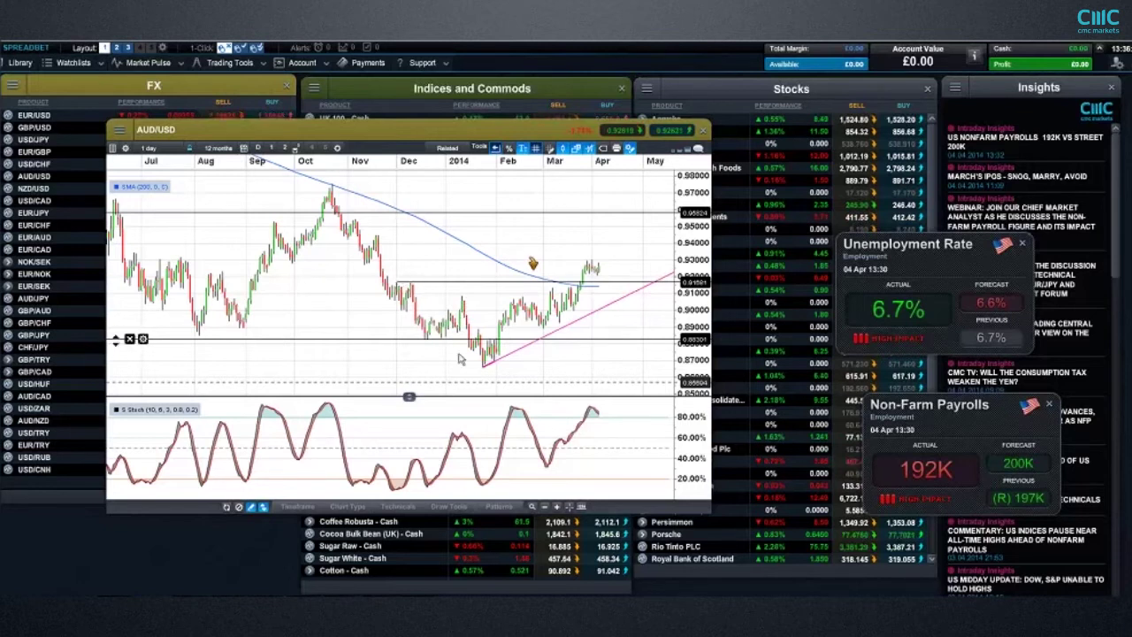
pyautogui.click(704, 132)
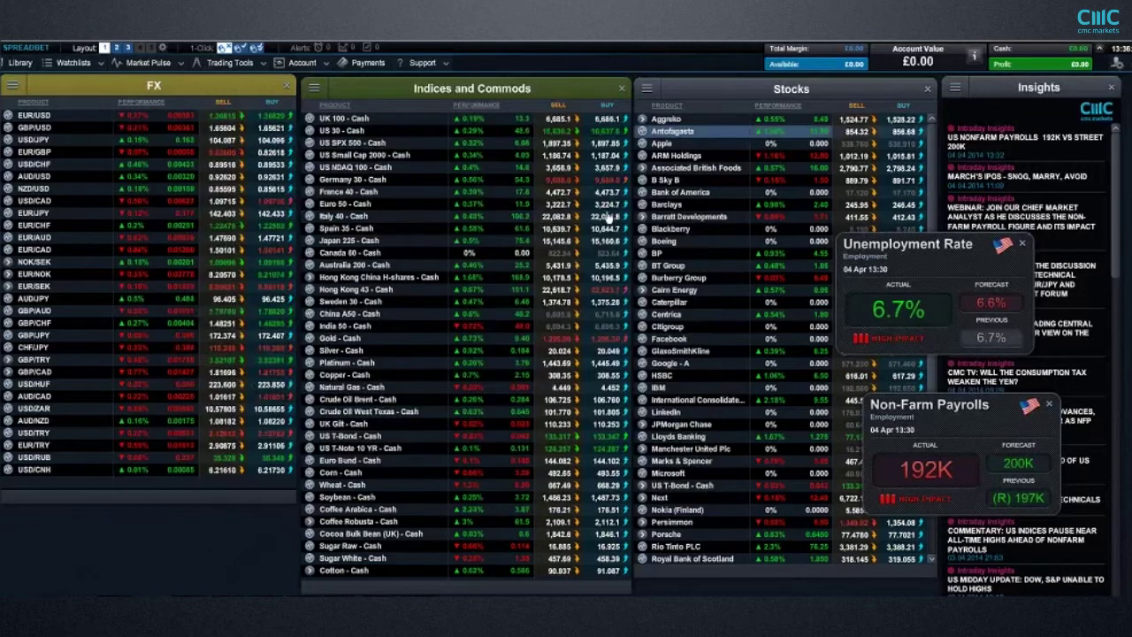
# - Open the saved US 30 chart, enlarge it and reposition it over the watchlists
pyautogui.rightClick(312, 132)
pyautogui.click(332, 180)
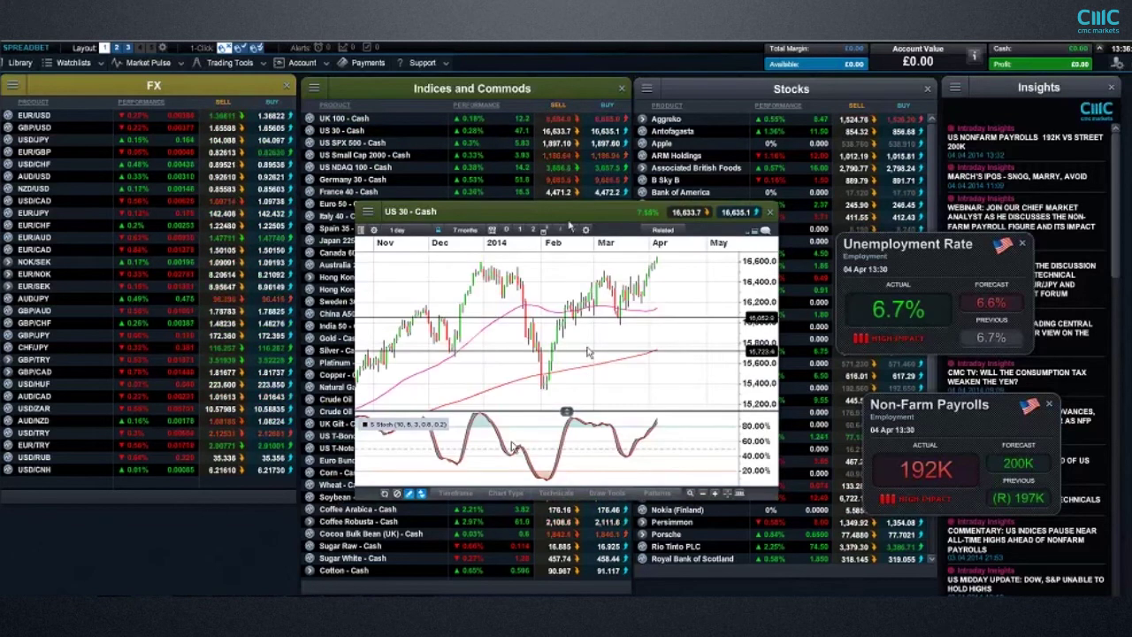
pyautogui.moveTo(569, 221); pyautogui.dragTo(346, 176)
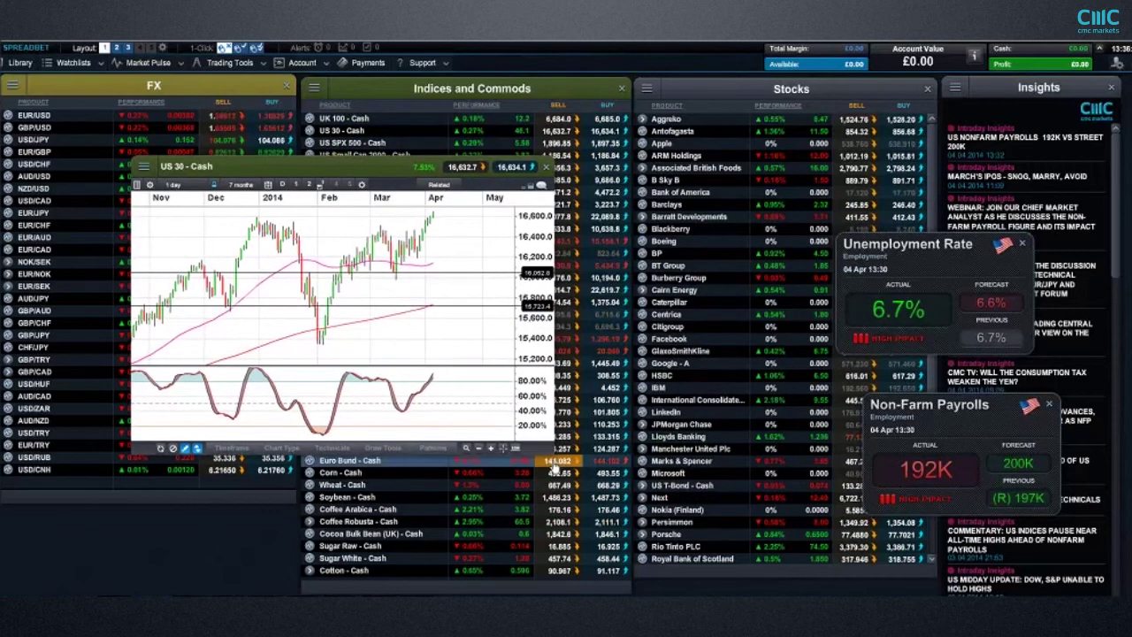
pyautogui.moveTo(553, 452); pyautogui.dragTo(747, 535)
pyautogui.moveTo(430, 172); pyautogui.dragTo(417, 161)
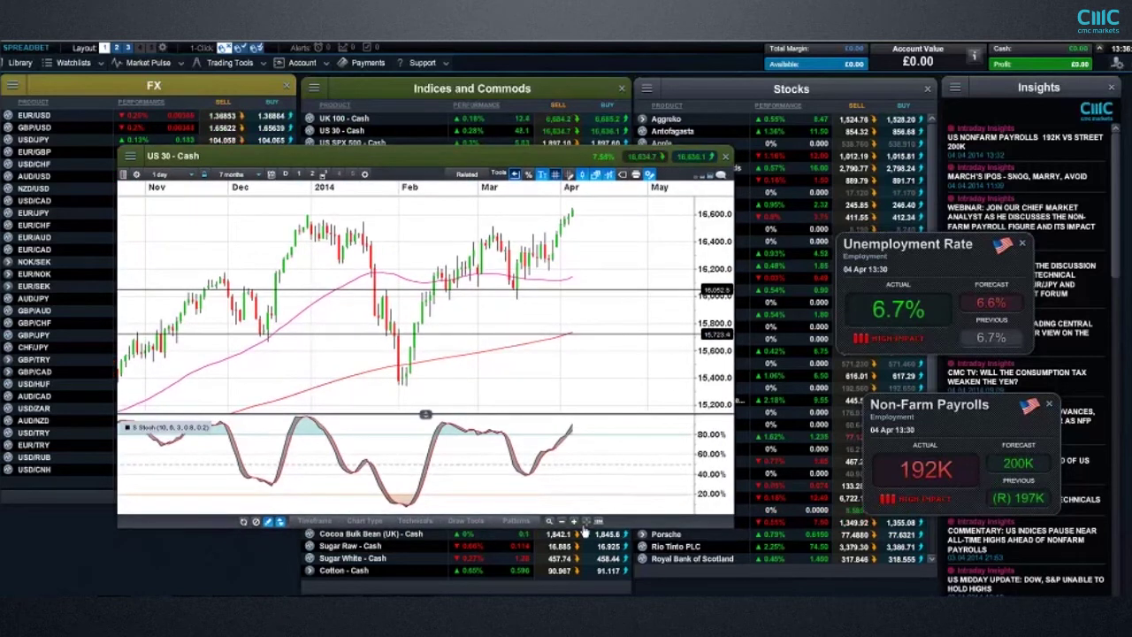
# - Draw an S/R Line on the US 30 chart across the highs around the start of 2014, at about 16,561
pyautogui.click(473, 526)
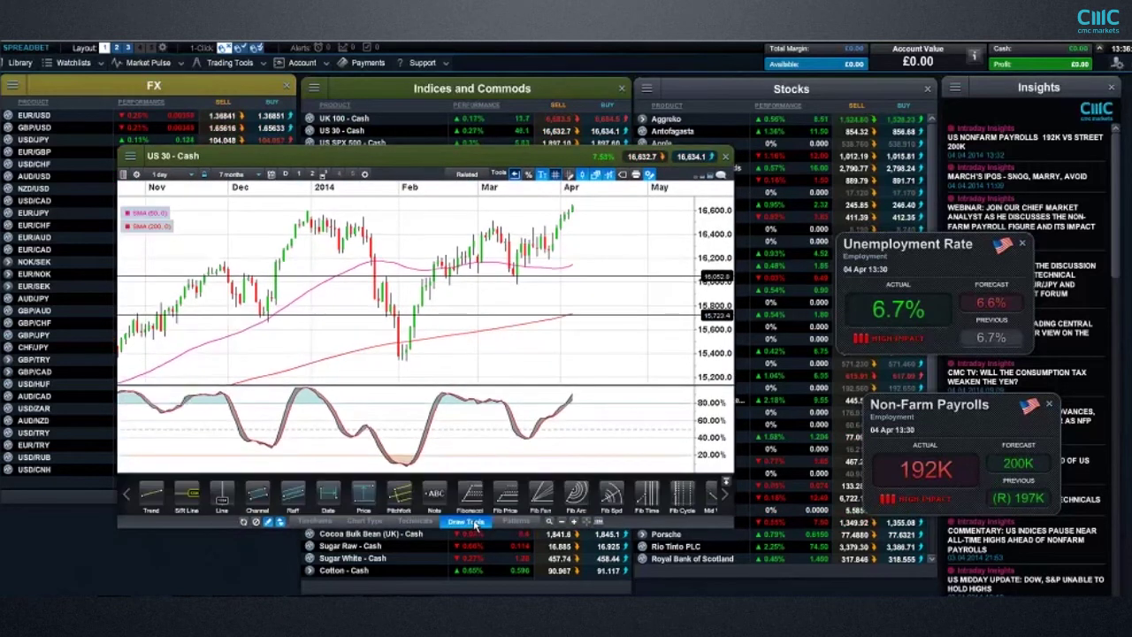
pyautogui.click(181, 498)
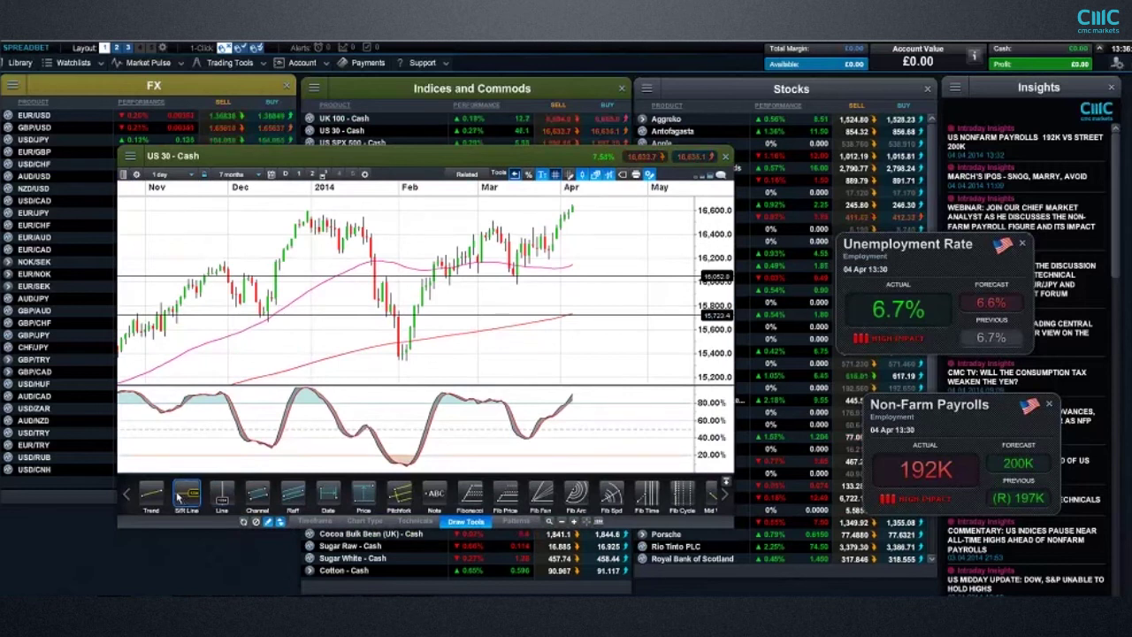
pyautogui.click(308, 216)
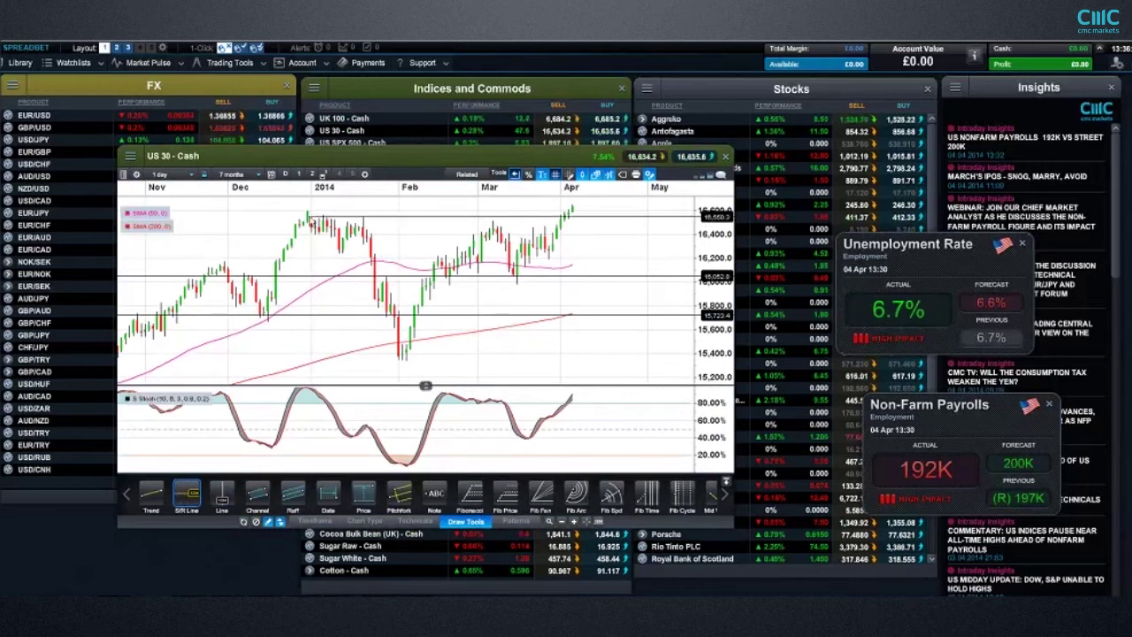
pyautogui.click(323, 216)
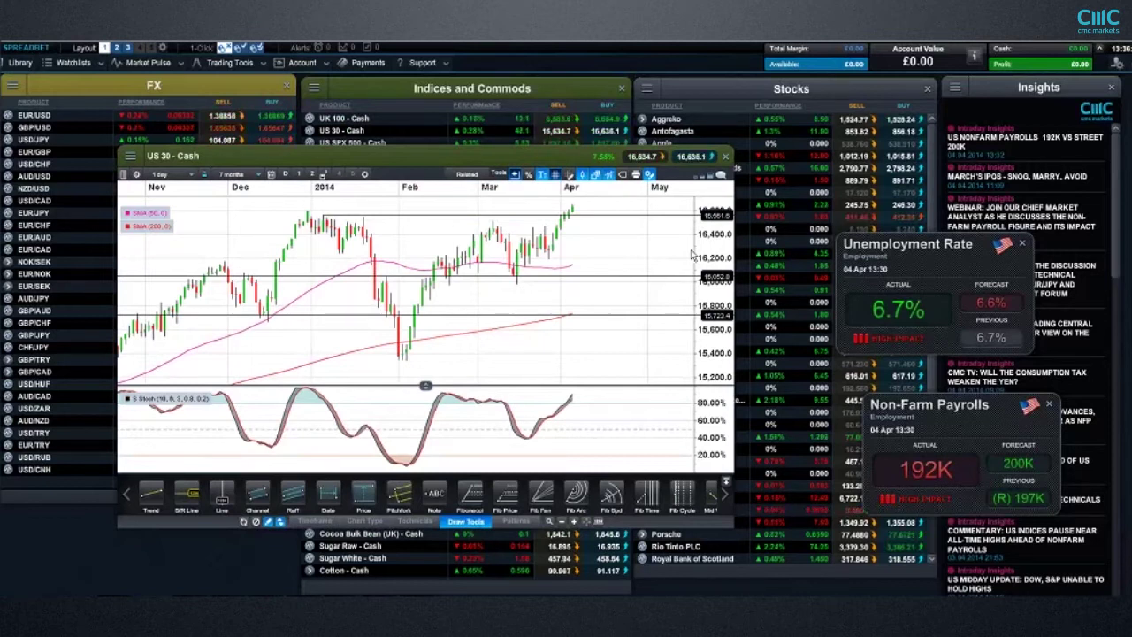
# - Hide the drawing tools and set the US 30 chart's interval to 4 hours
pyautogui.click(726, 485)
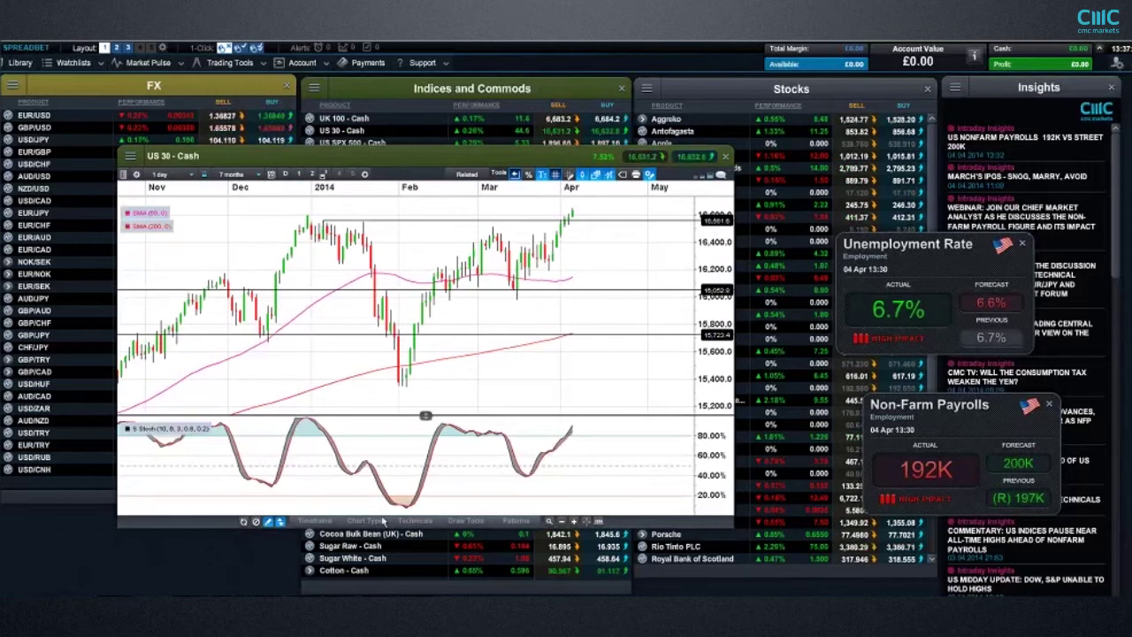
pyautogui.click(185, 176)
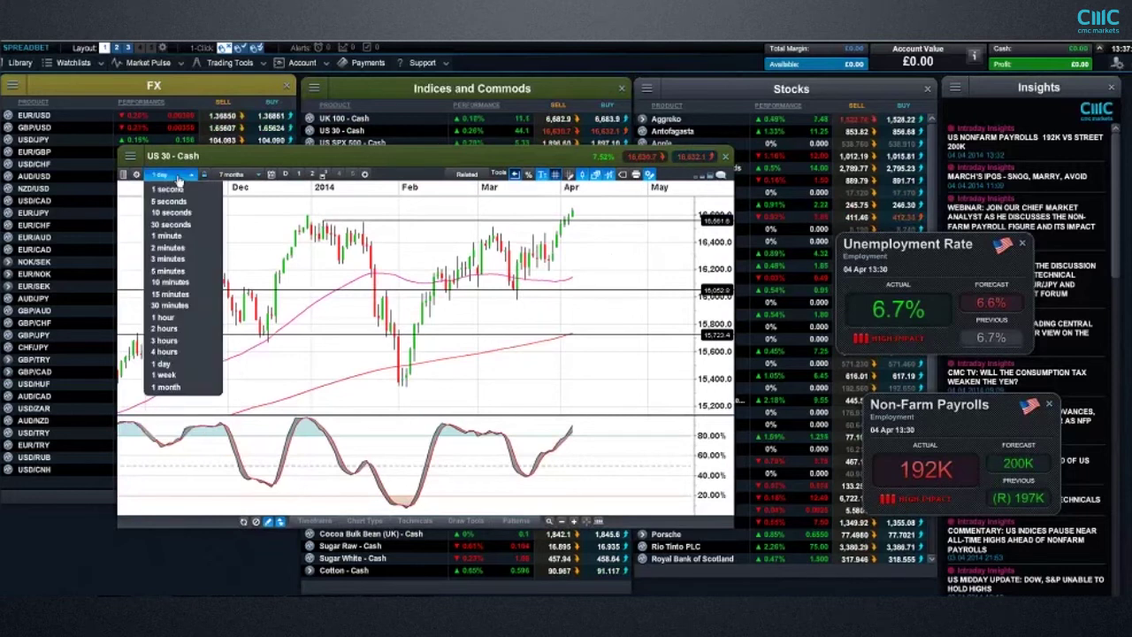
pyautogui.click(193, 353)
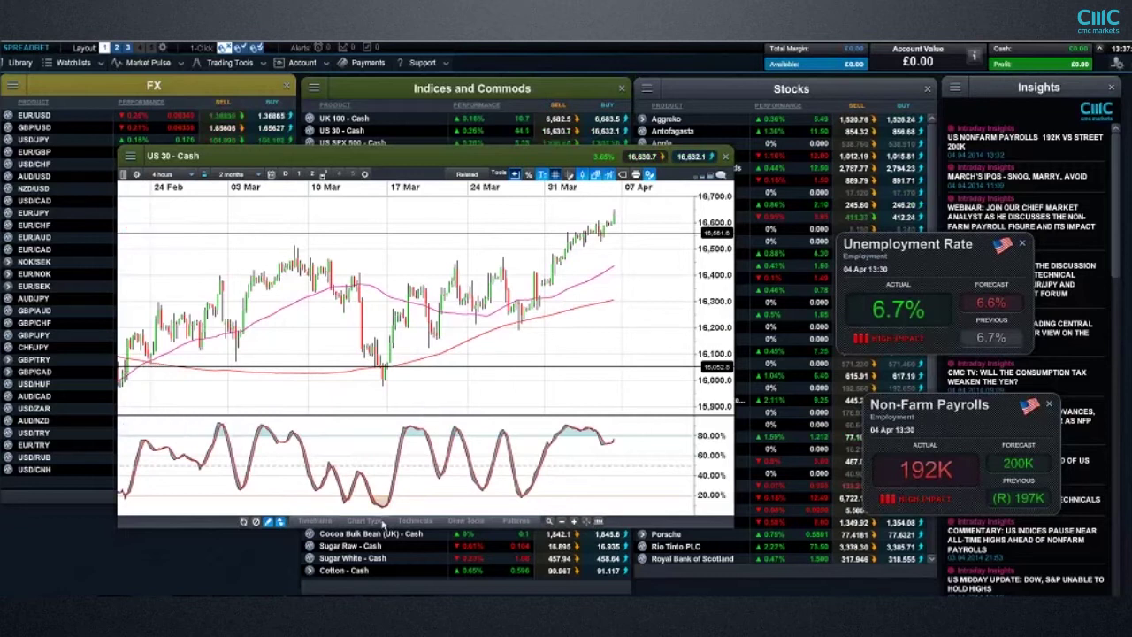
# - Draw a Trend line on the US 30 chart from the mid-March low through the late-March low, and close the chart
pyautogui.click(458, 523)
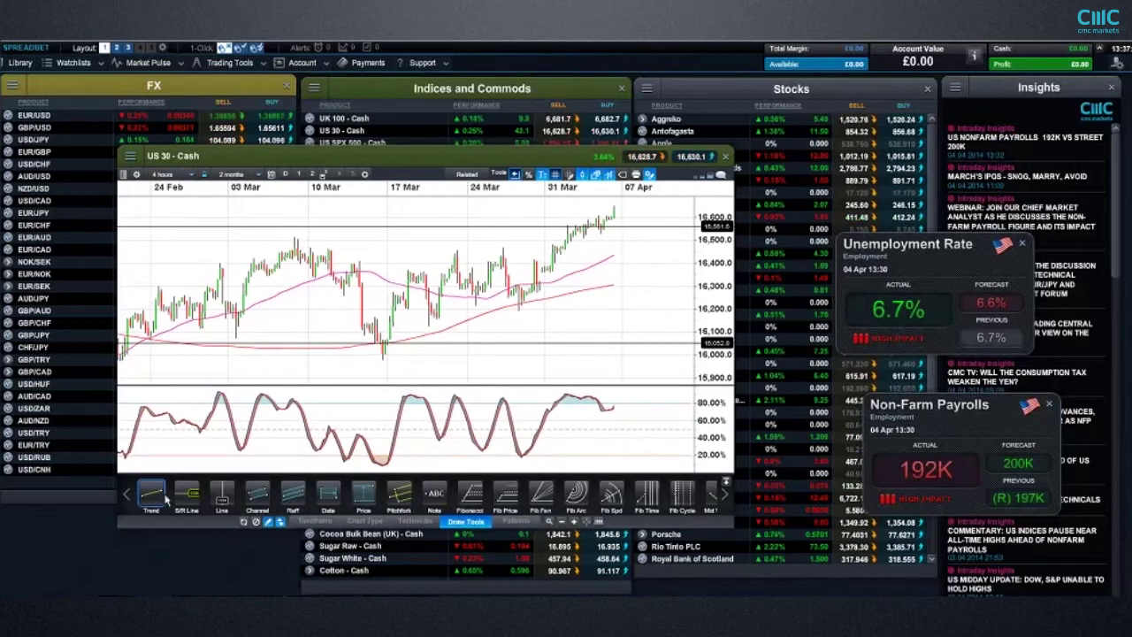
pyautogui.moveTo(382, 359); pyautogui.dragTo(619, 279)
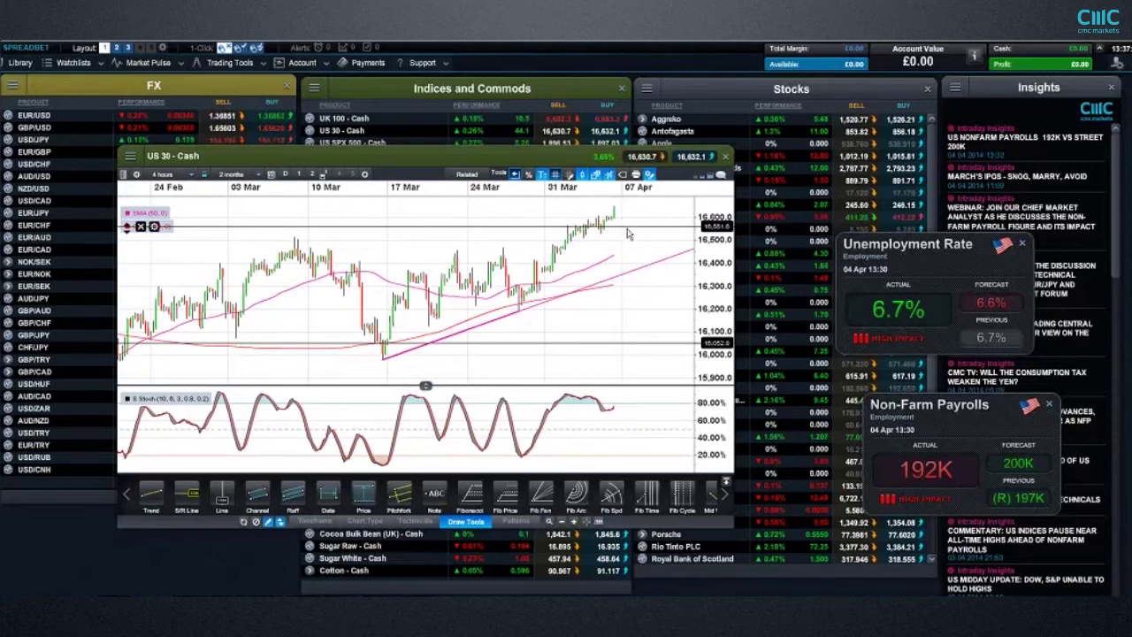
pyautogui.click(725, 483)
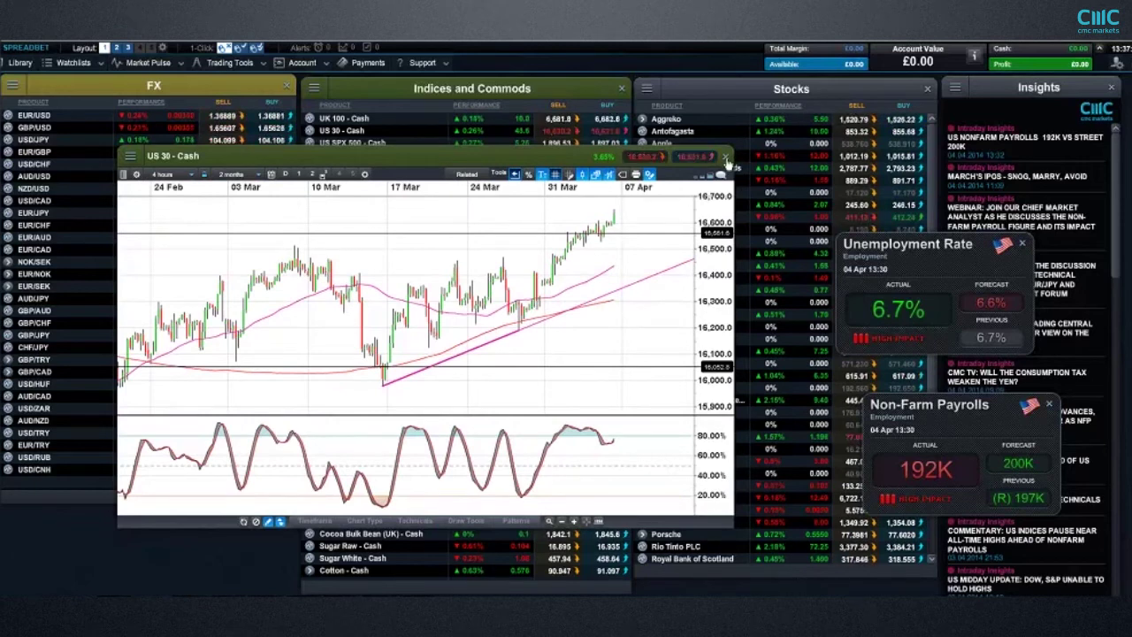
pyautogui.click(725, 156)
# - Open the saved US SPX 500 chart, enlarge it and reposition it over the watchlists
pyautogui.click(309, 155)
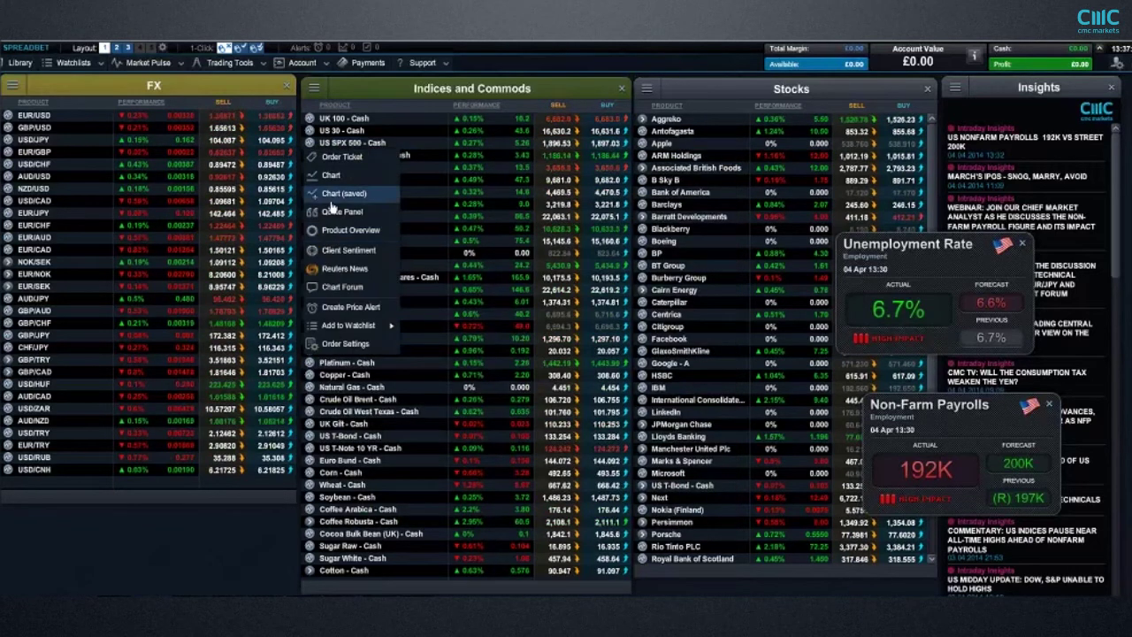
pyautogui.click(331, 204)
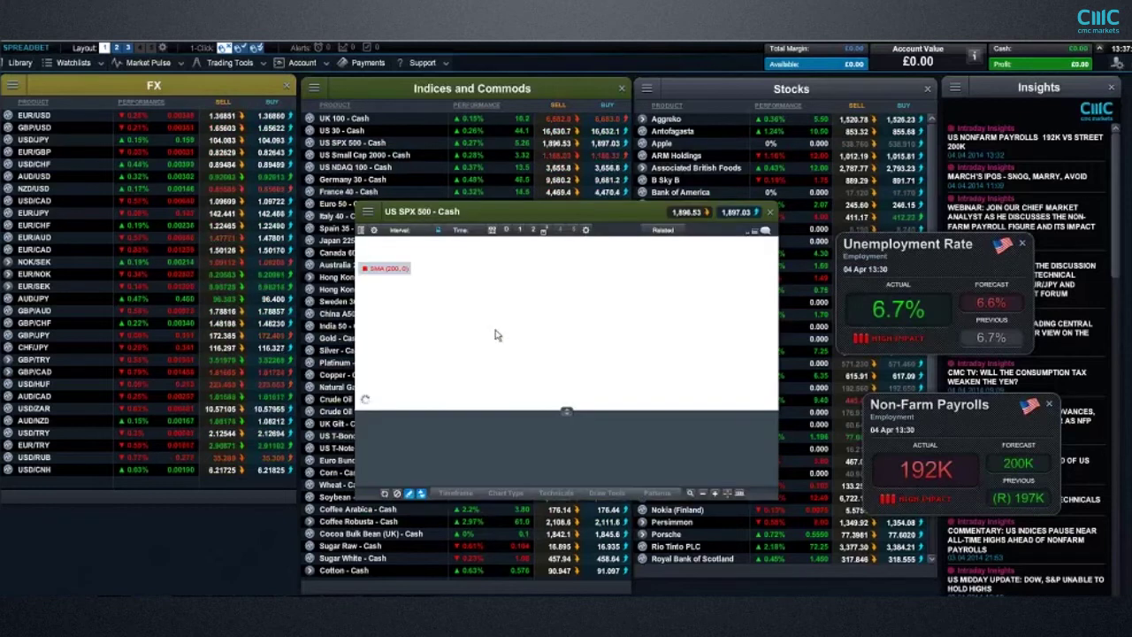
pyautogui.moveTo(487, 212); pyautogui.dragTo(283, 148)
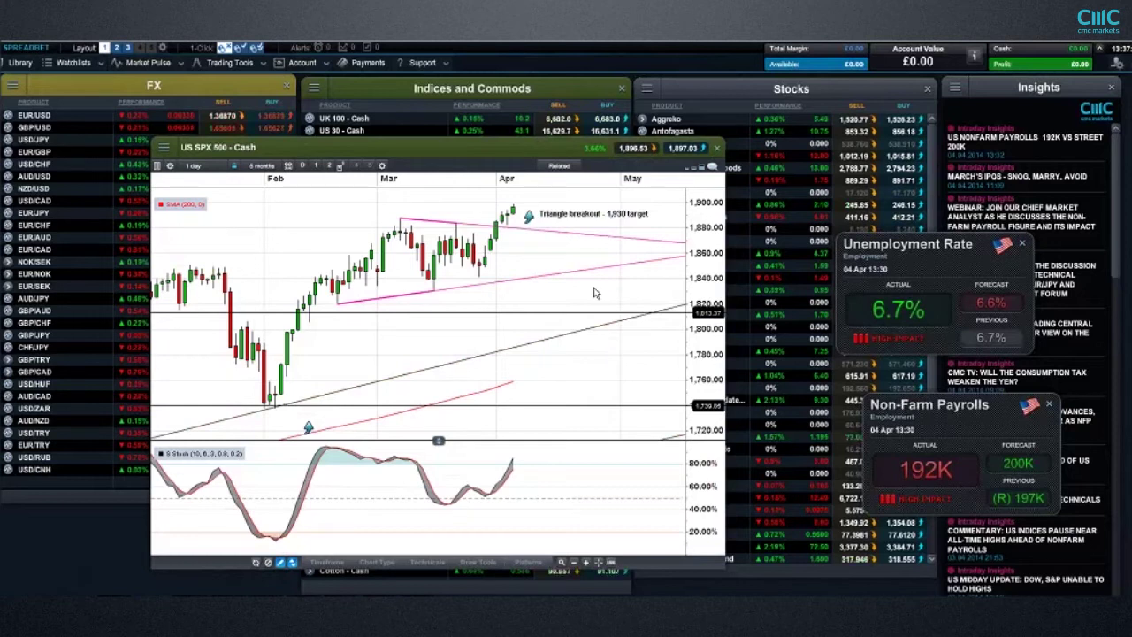
# - Examine the US SPX 500 triangle breakout against its 1,930 target, and close the chart
pyautogui.moveTo(519, 230)
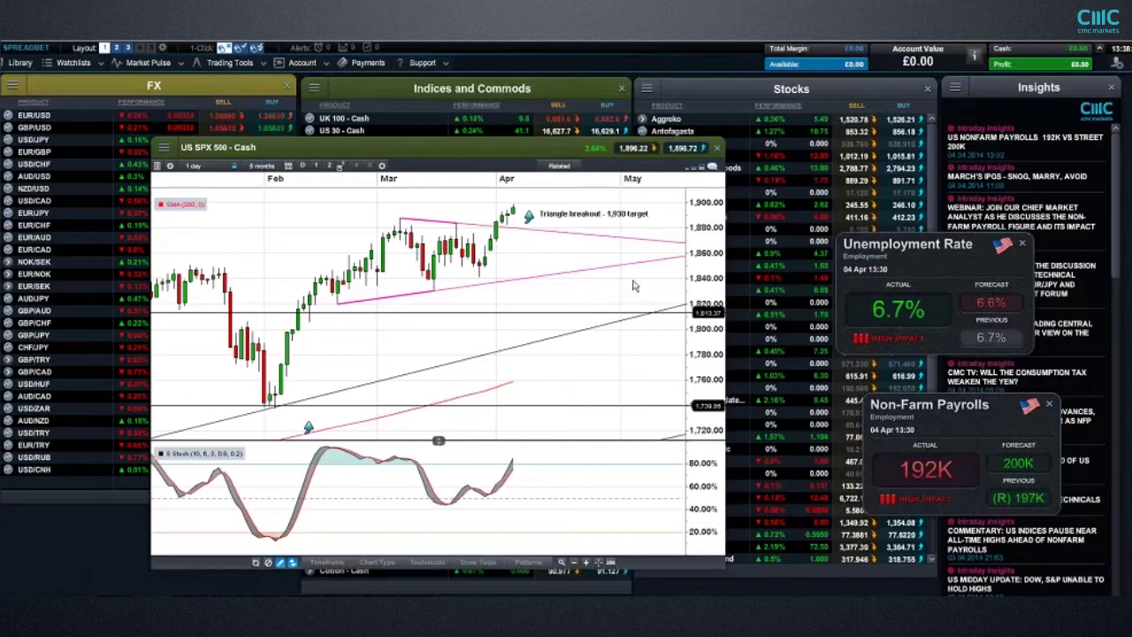
pyautogui.moveTo(698, 293); pyautogui.dragTo(643, 336)
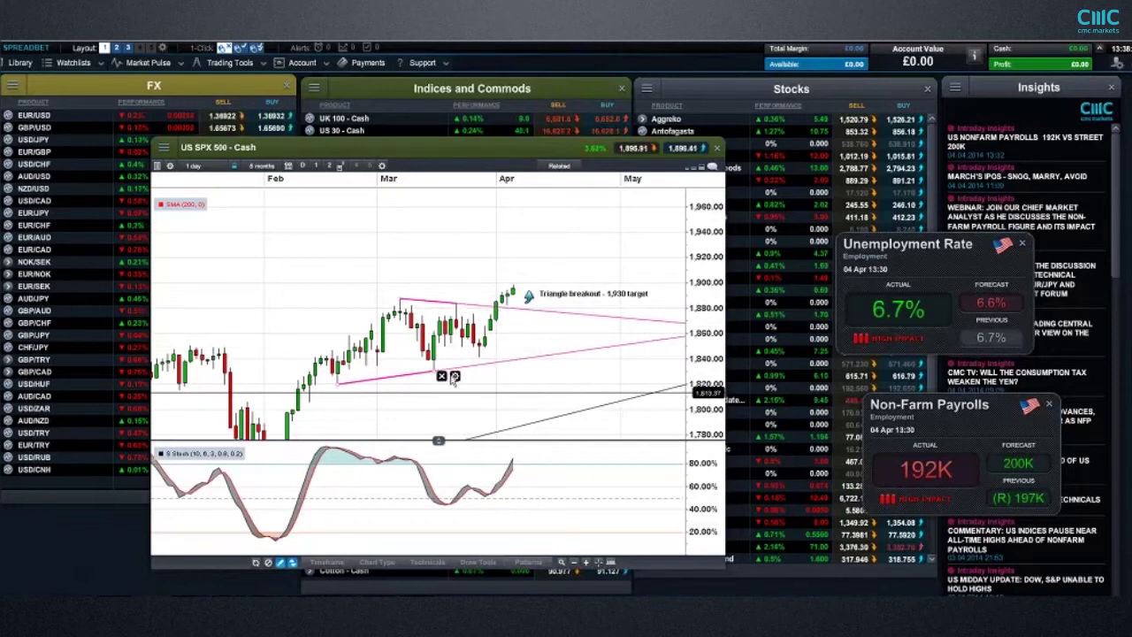
pyautogui.moveTo(514, 315)
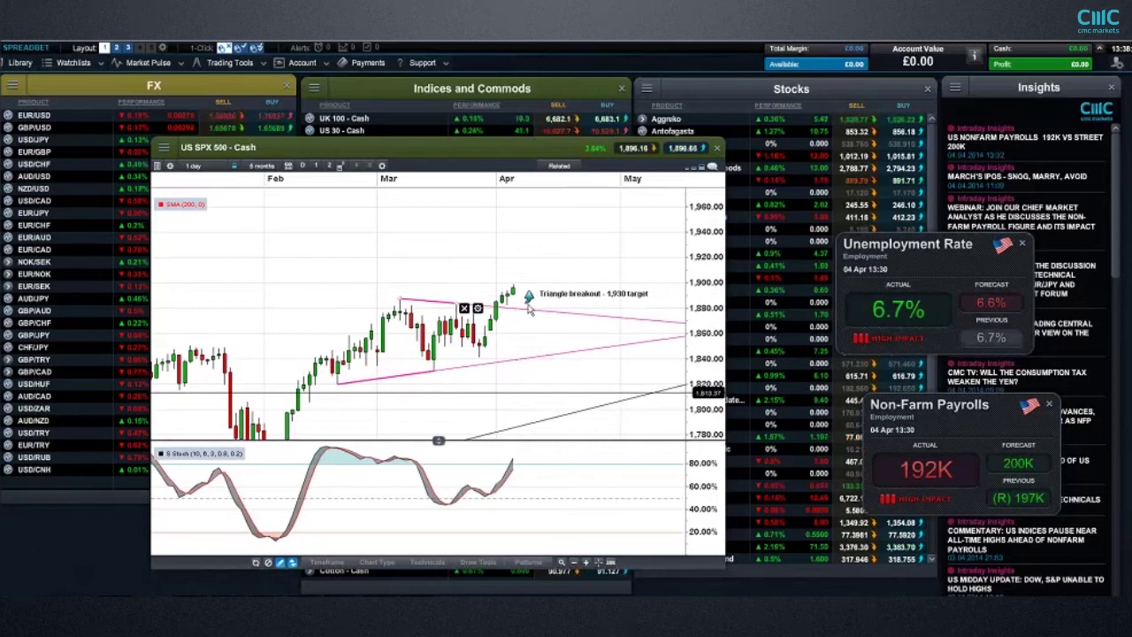
pyautogui.click(256, 562)
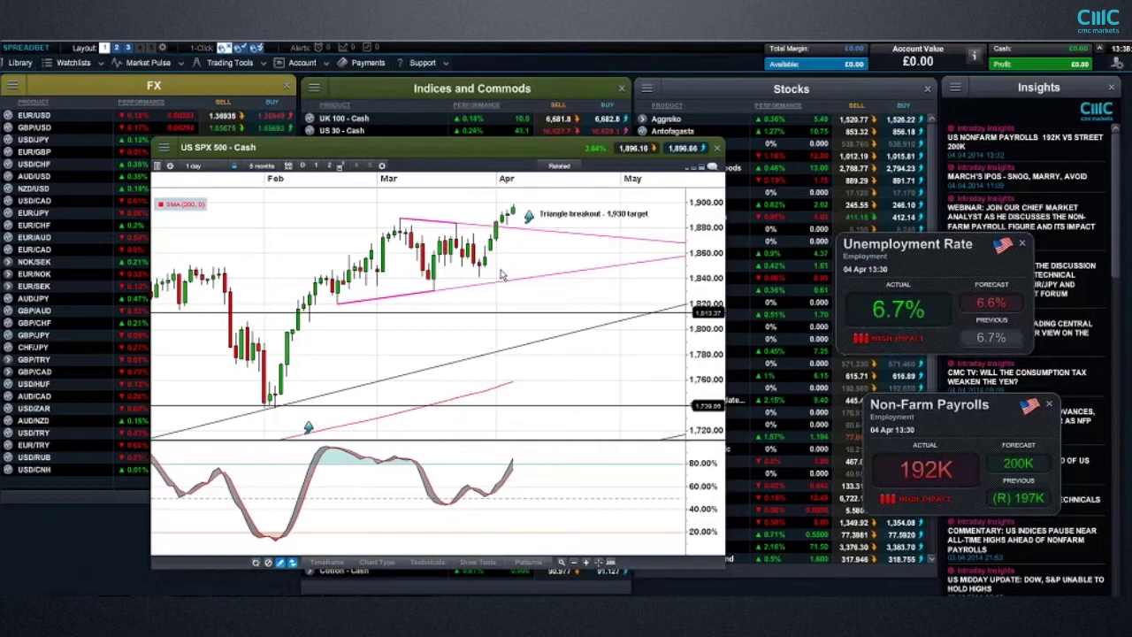
pyautogui.moveTo(461, 153); pyautogui.dragTo(448, 147)
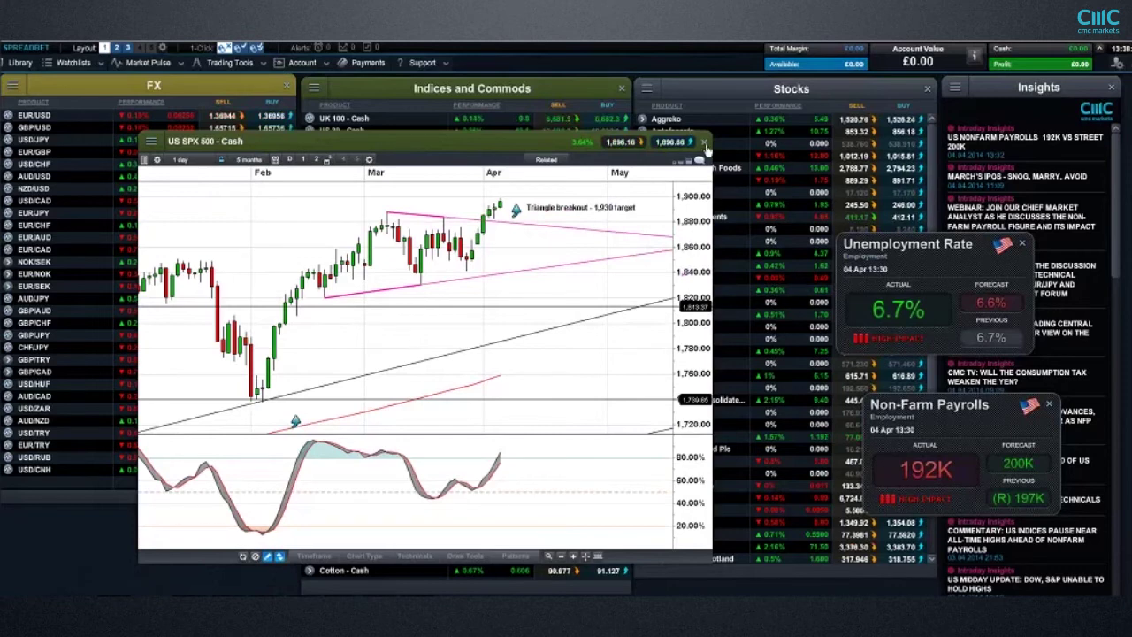
pyautogui.click(703, 143)
# - Open the saved US NDAQ 100 chart, reposition it over the watchlists and enlarge it
pyautogui.rightClick(312, 175)
pyautogui.click(352, 240)
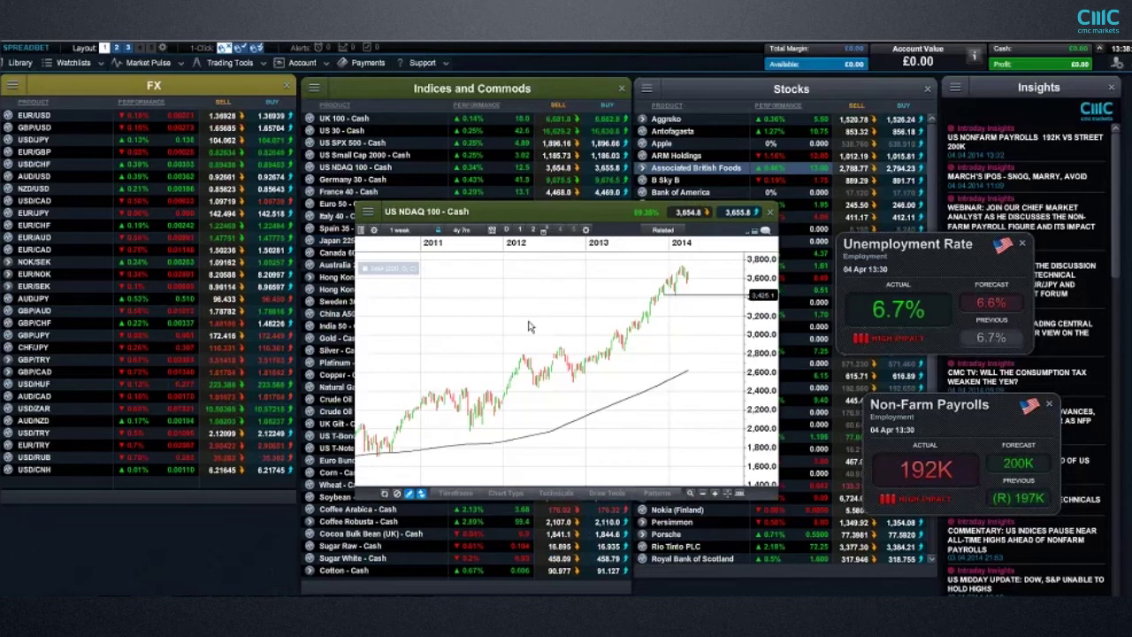
pyautogui.moveTo(496, 211); pyautogui.dragTo(297, 159)
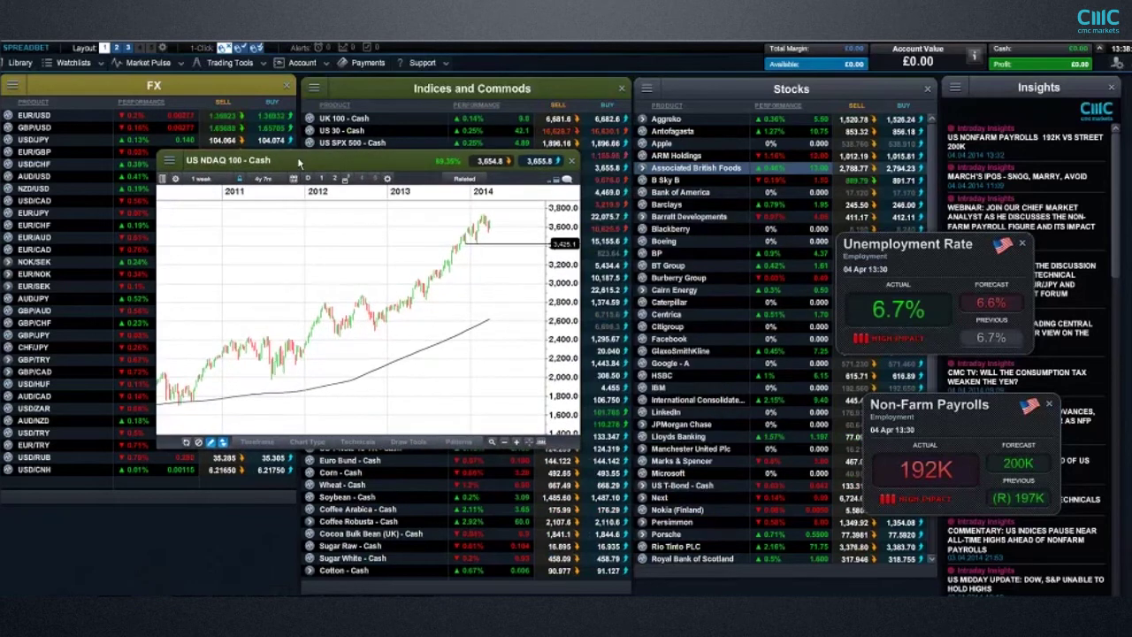
pyautogui.moveTo(564, 451); pyautogui.dragTo(800, 529)
# - Set the US NDAQ 100 chart's interval to 1 day
pyautogui.scroll(3, 379, 242)
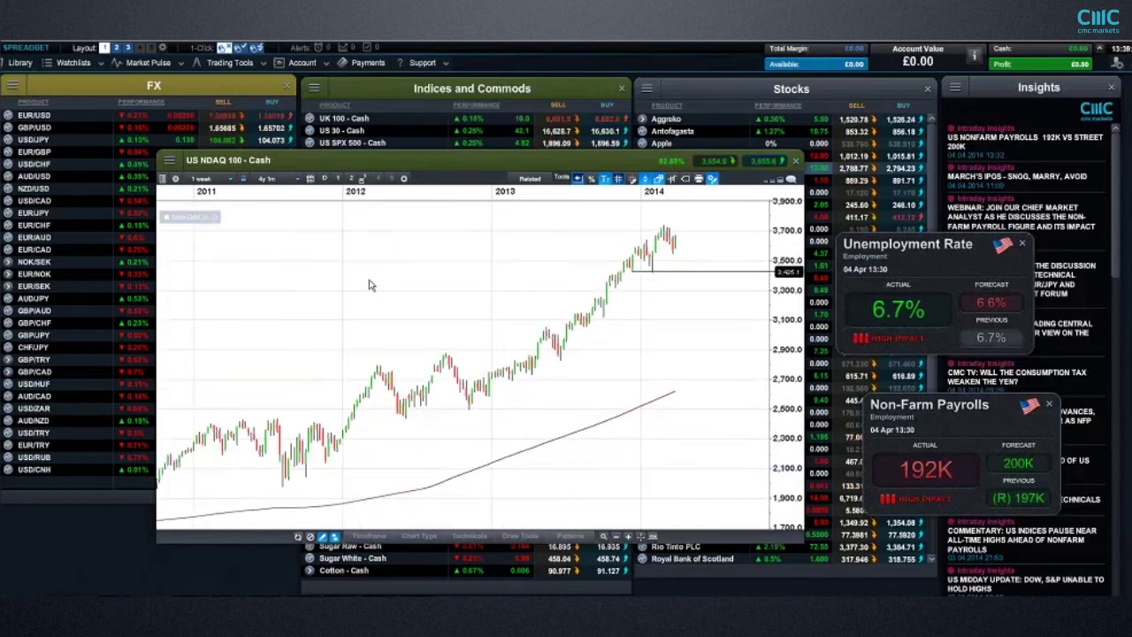
pyautogui.click(222, 180)
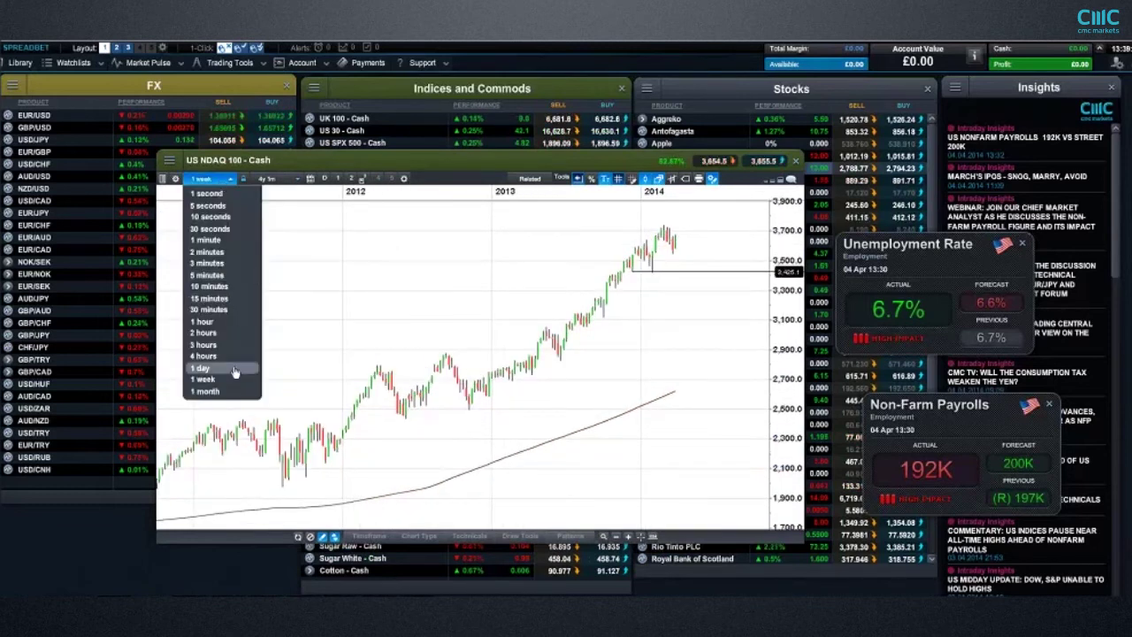
pyautogui.click(203, 367)
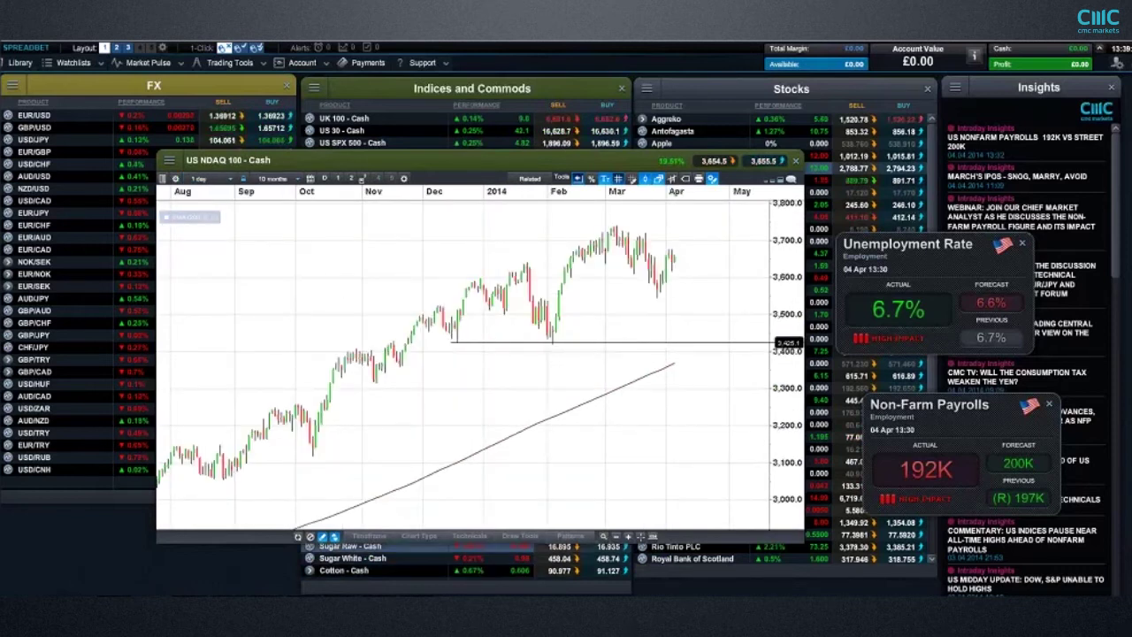
# - Draw a descending Trend line across the March highs on the US NDAQ 100 chart, and hide the drawing tools
pyautogui.click(518, 536)
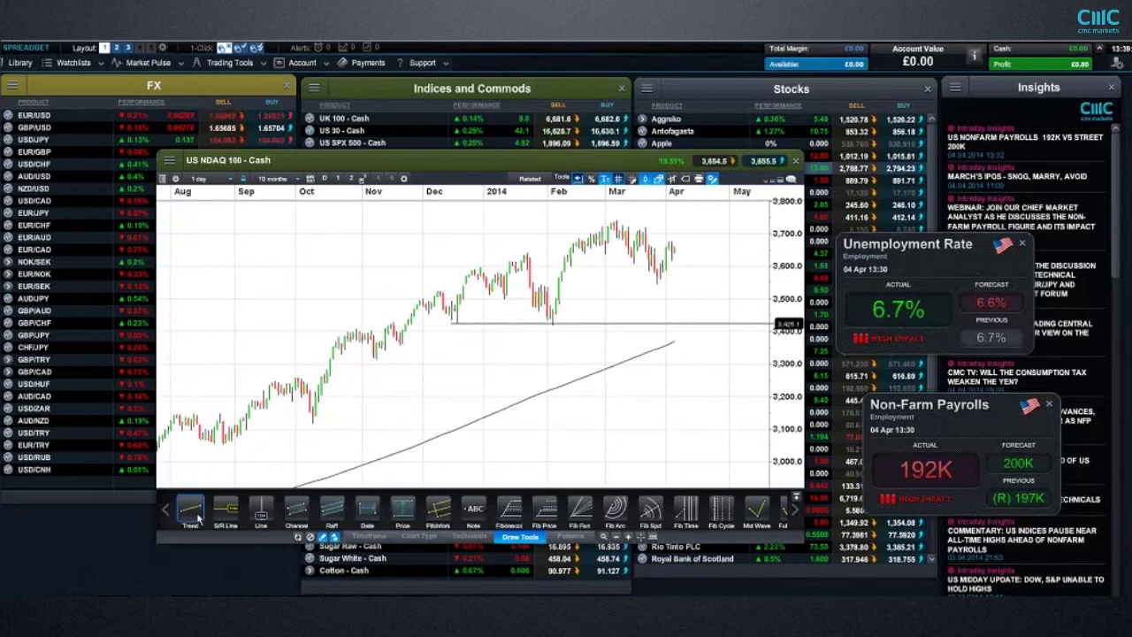
pyautogui.moveTo(617, 220); pyautogui.dragTo(647, 226)
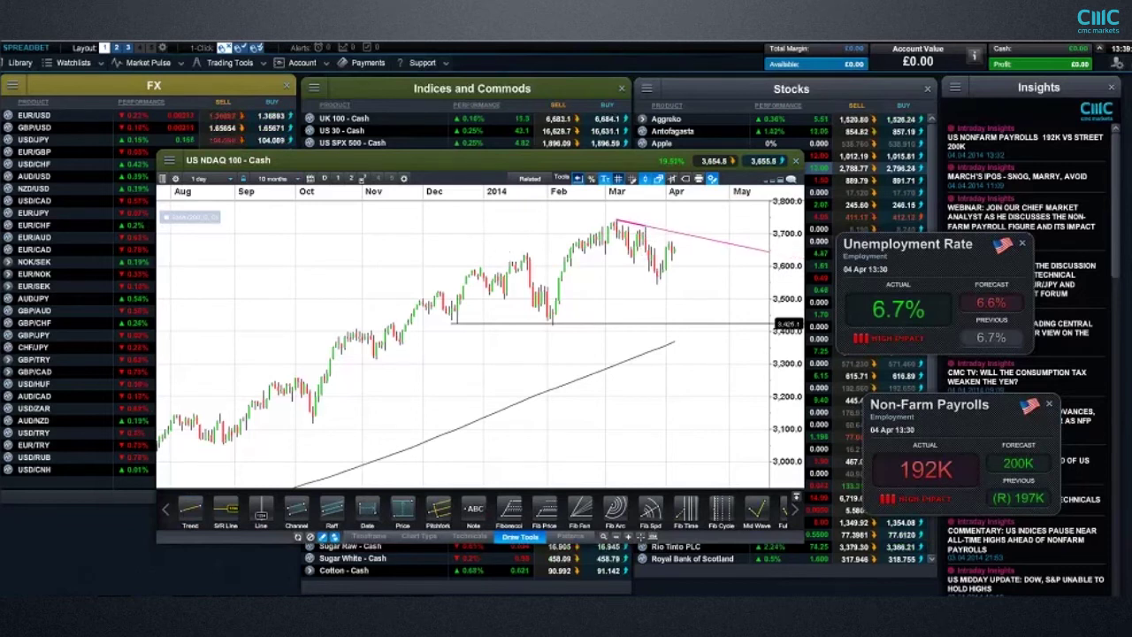
pyautogui.scroll(1, 723, 487)
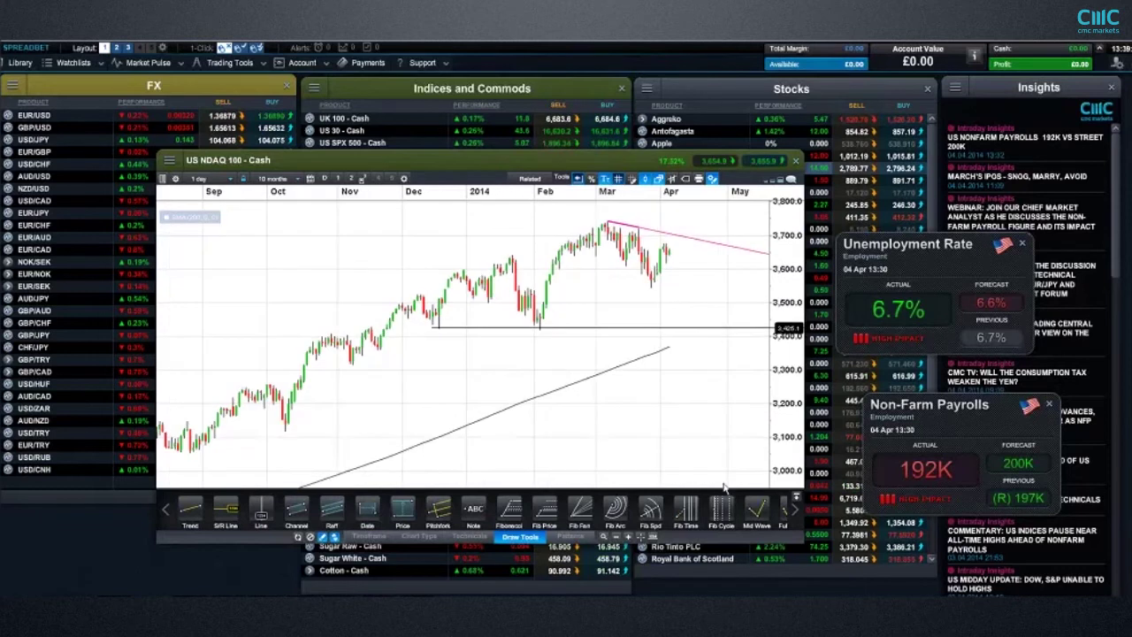
pyautogui.click(796, 498)
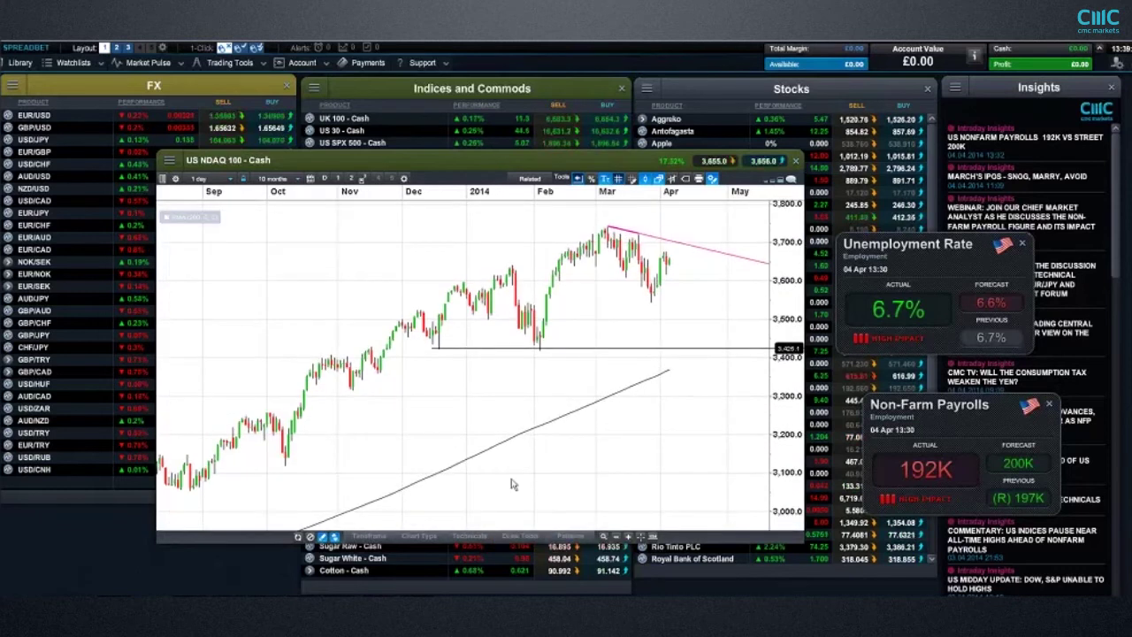
# - Add a Slow Stochastic study to the US NDAQ 100 chart with %K length 10, D length 6, slowing 3, overbought 0.8 and oversold 0.2
pyautogui.click(476, 538)
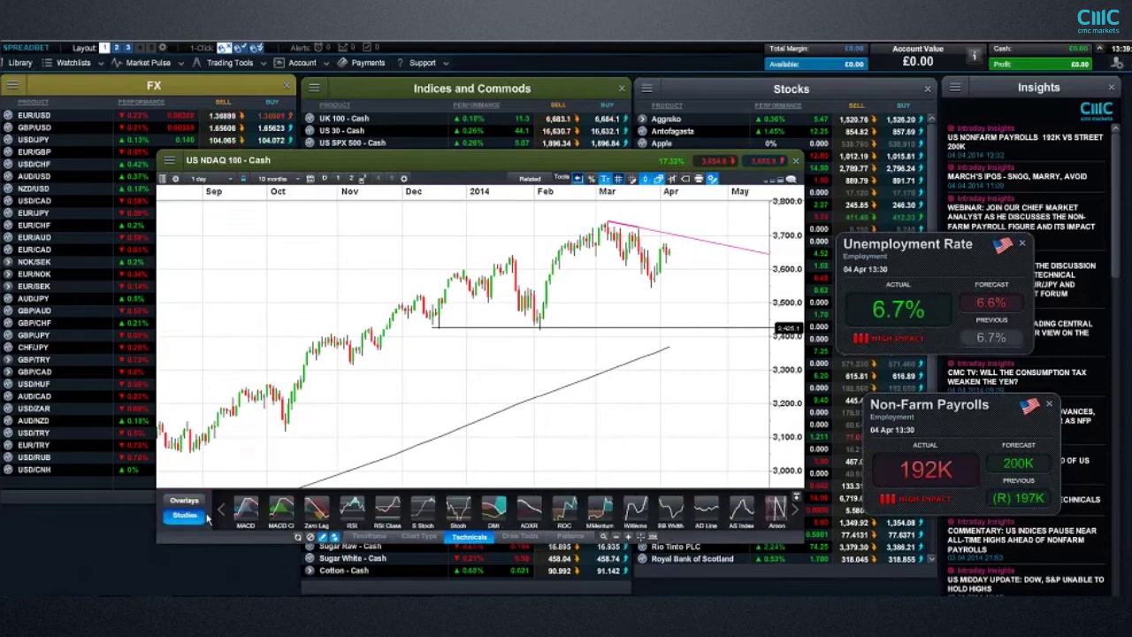
pyautogui.click(423, 508)
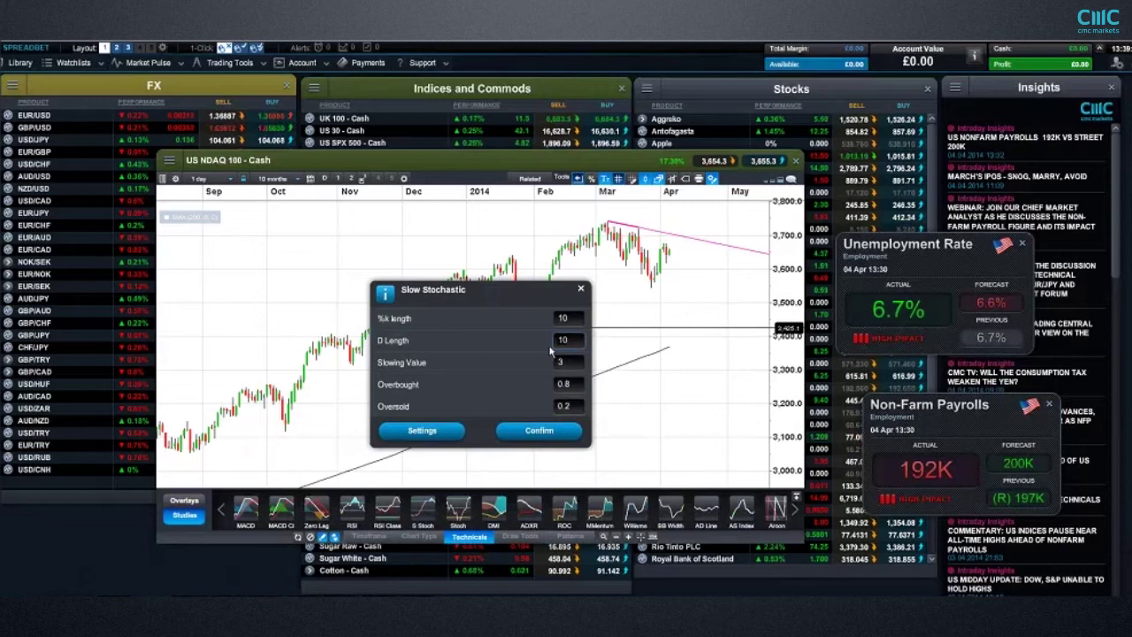
pyautogui.click(544, 431)
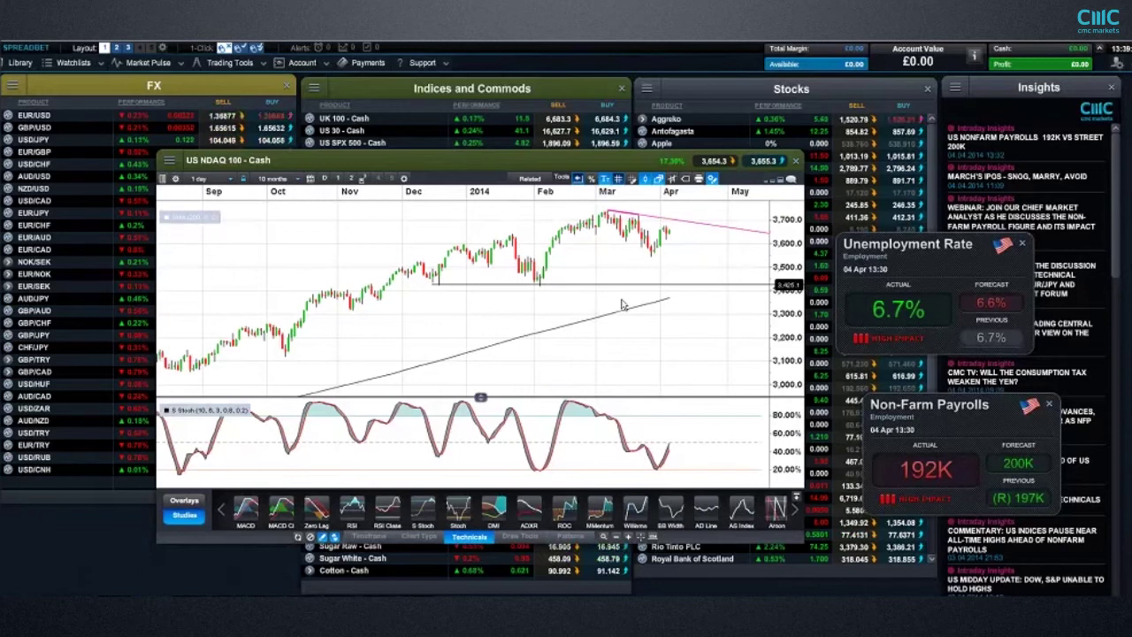
# - Review recent US NDAQ 100 price action below the descending trend line, and set the chart's interval to 4 hours
pyautogui.scroll(-1, 641, 285)
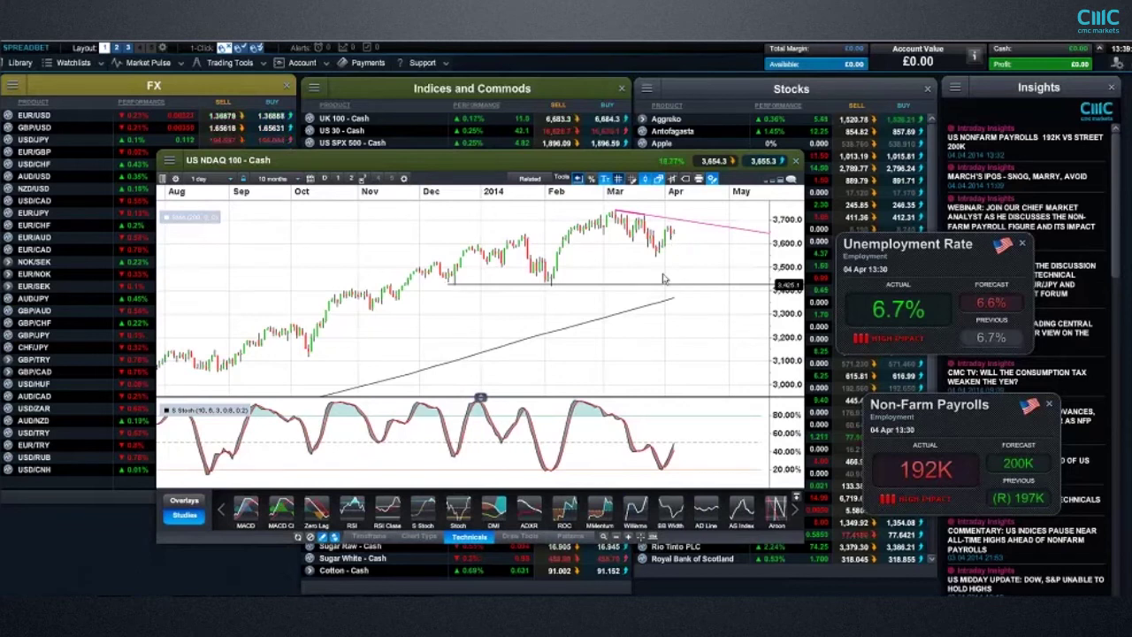
pyautogui.scroll(1, 617, 275)
pyautogui.scroll(1, 617, 275)
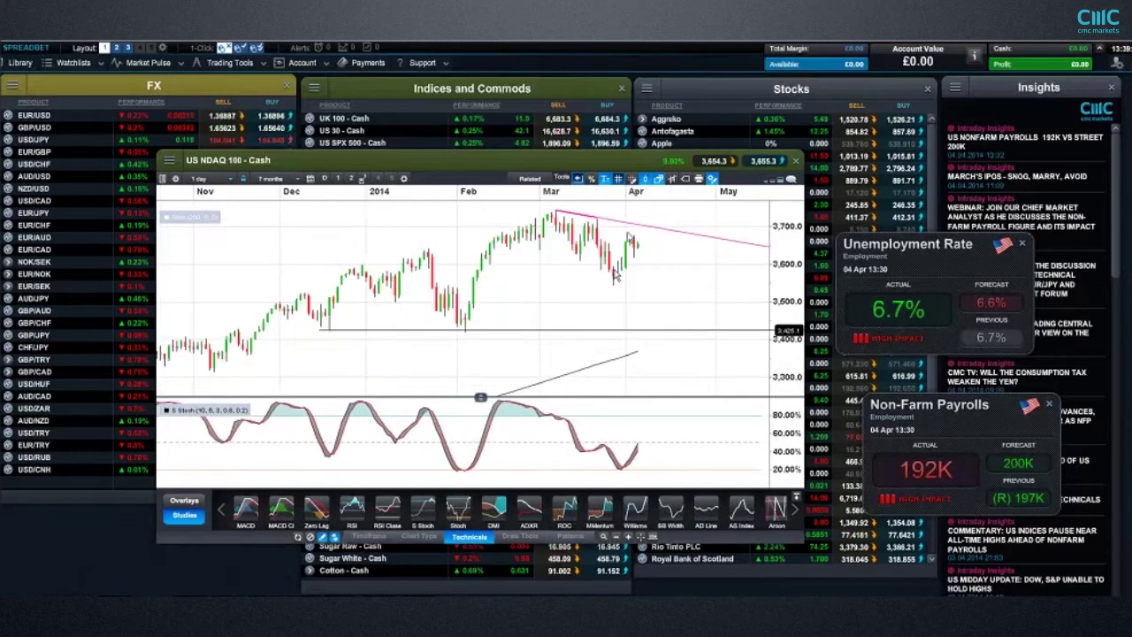
pyautogui.moveTo(644, 233)
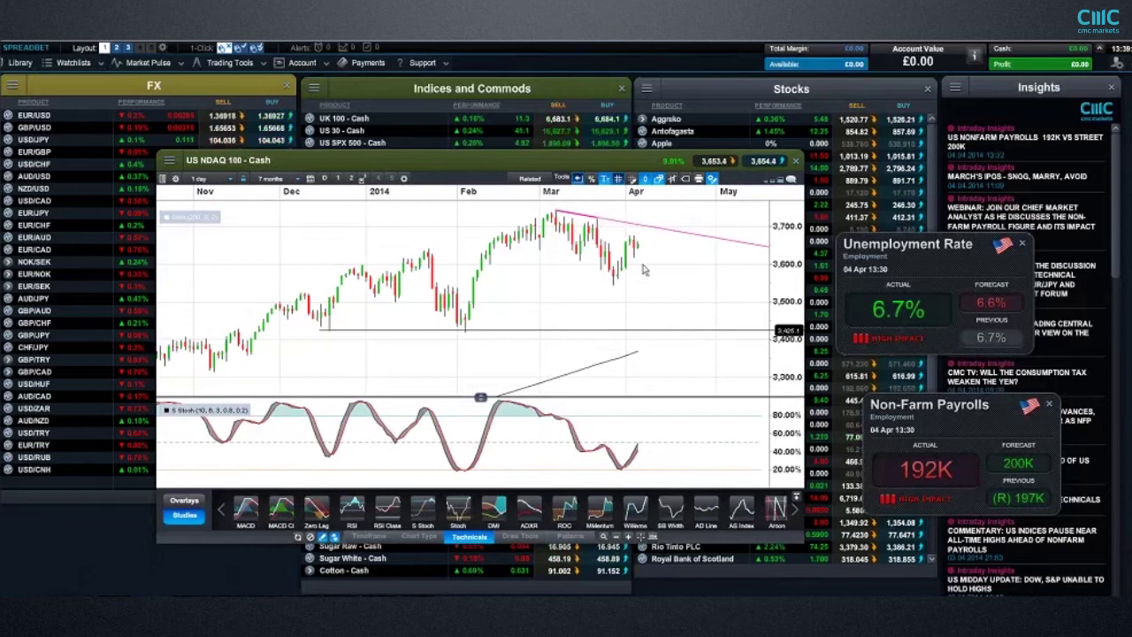
pyautogui.click(201, 178)
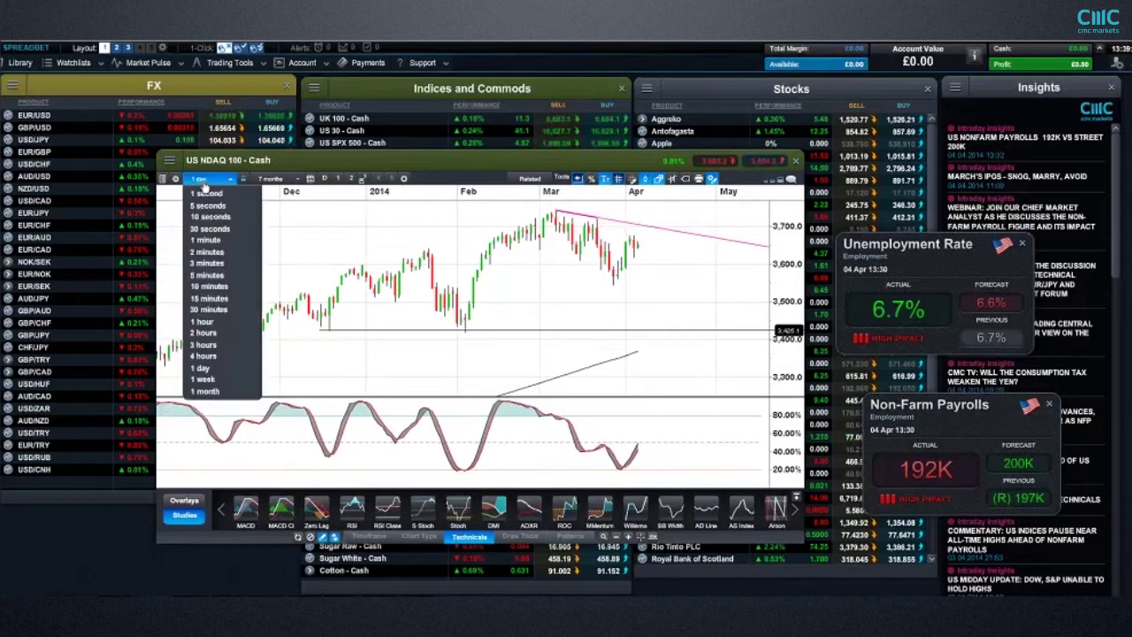
pyautogui.click(204, 356)
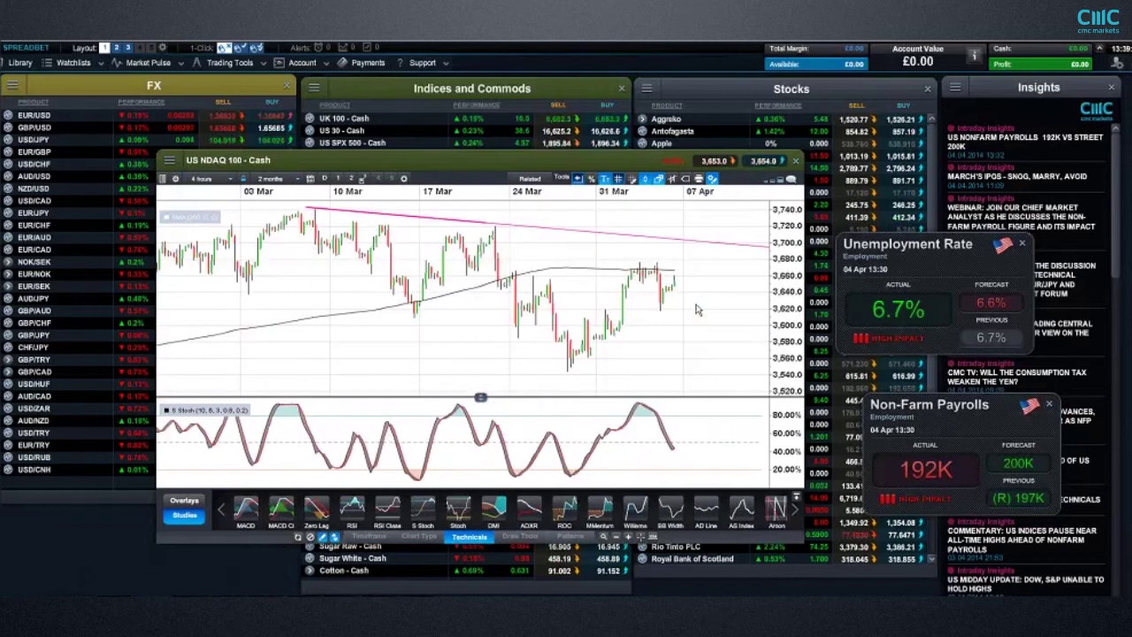
pyautogui.scroll(1, 695, 305)
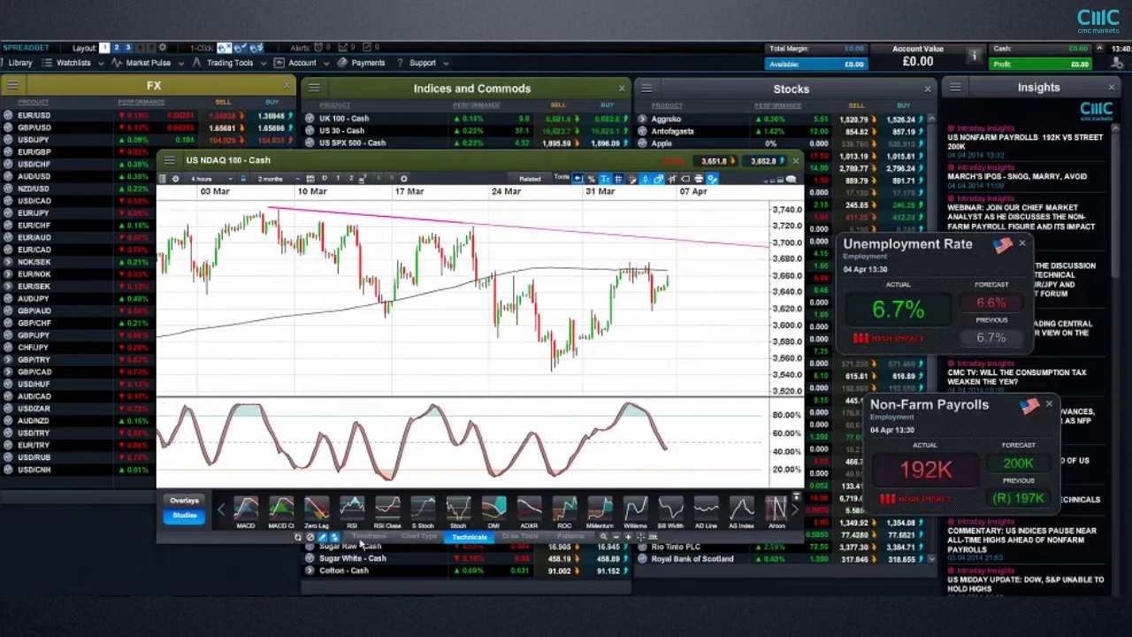
# - Draw an S/R Line across the early April highs on the US NDAQ 100 chart, at about 3,677, and extend it to the left
pyautogui.click(508, 539)
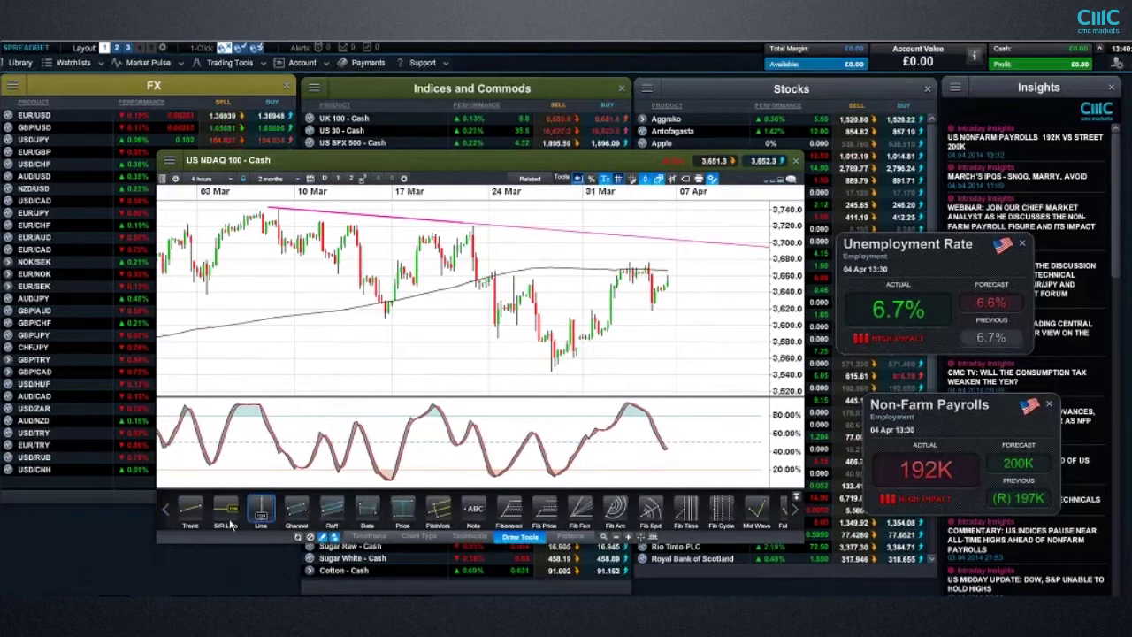
pyautogui.click(226, 510)
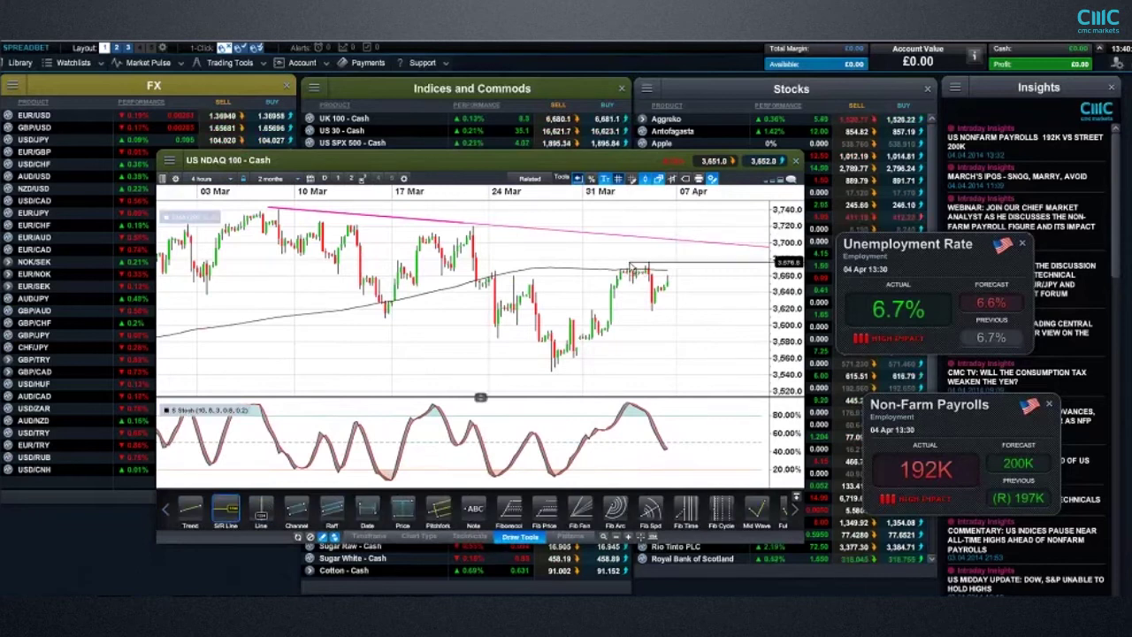
pyautogui.click(630, 265)
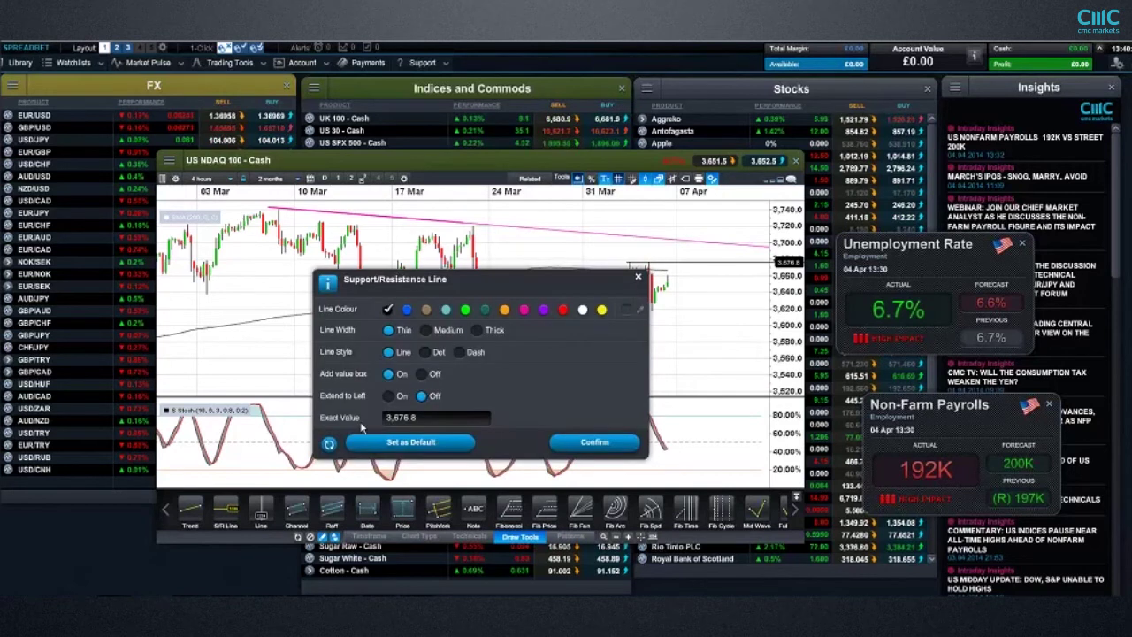
pyautogui.click(595, 441)
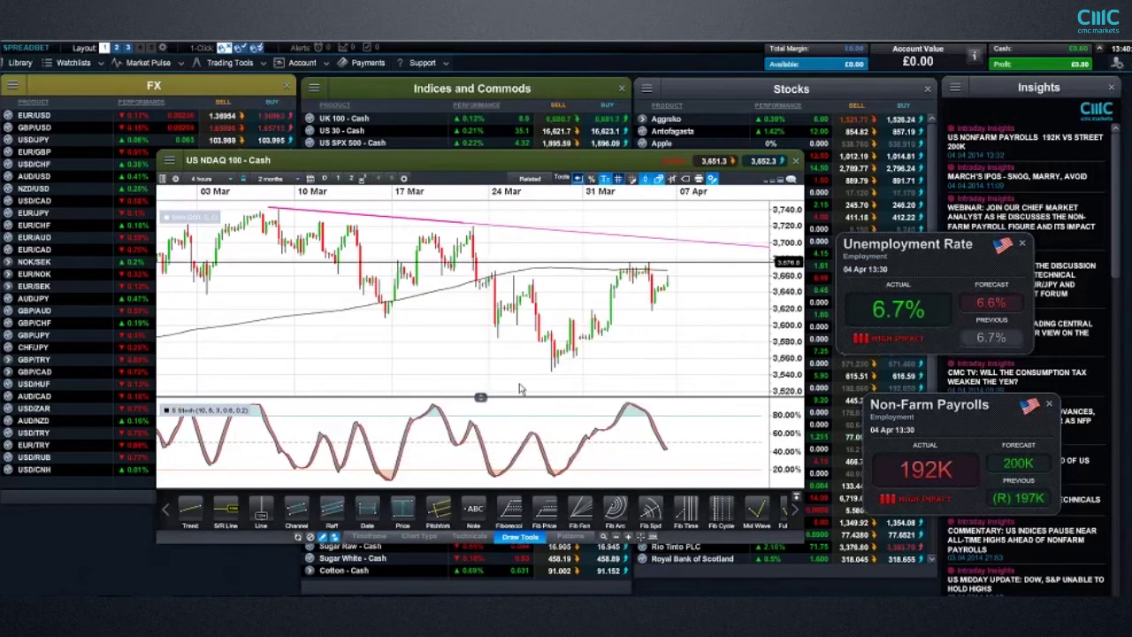
# - Draw an ascending Trend line from the late-March low through the early-April low on the US NDAQ 100 chart, and close the chart
pyautogui.scroll(2, 636, 326)
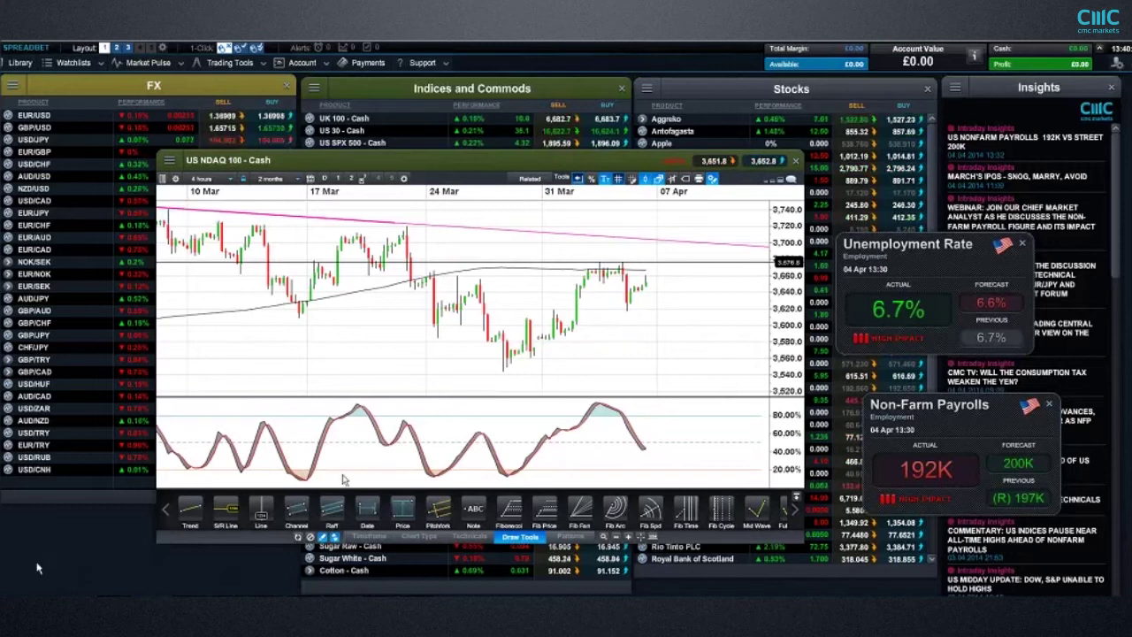
pyautogui.click(190, 509)
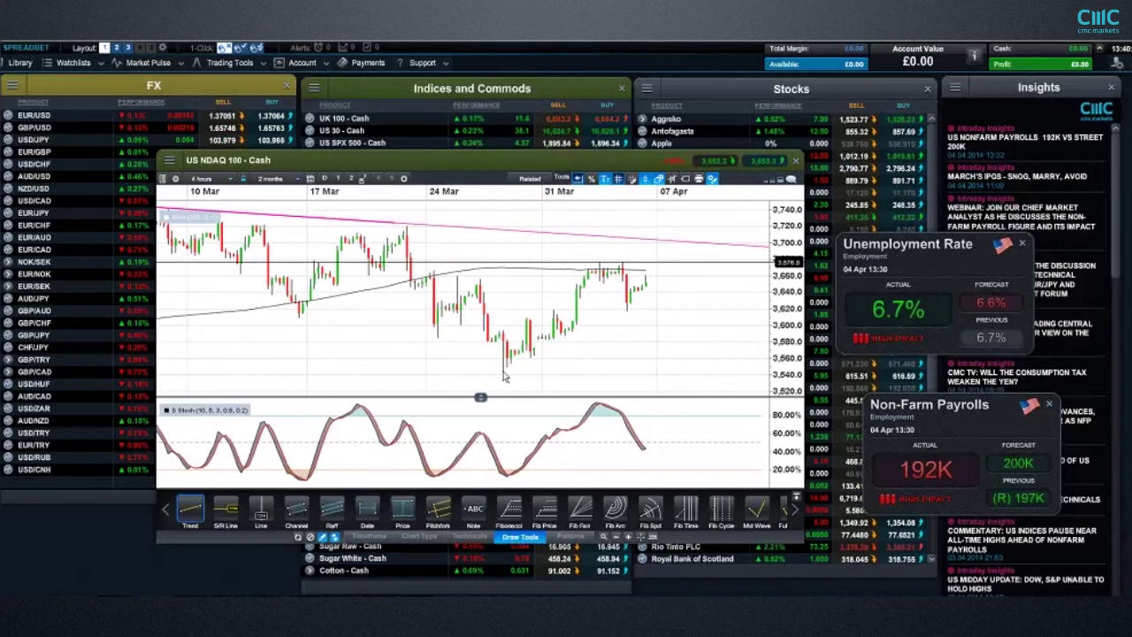
pyautogui.moveTo(502, 371); pyautogui.dragTo(630, 309)
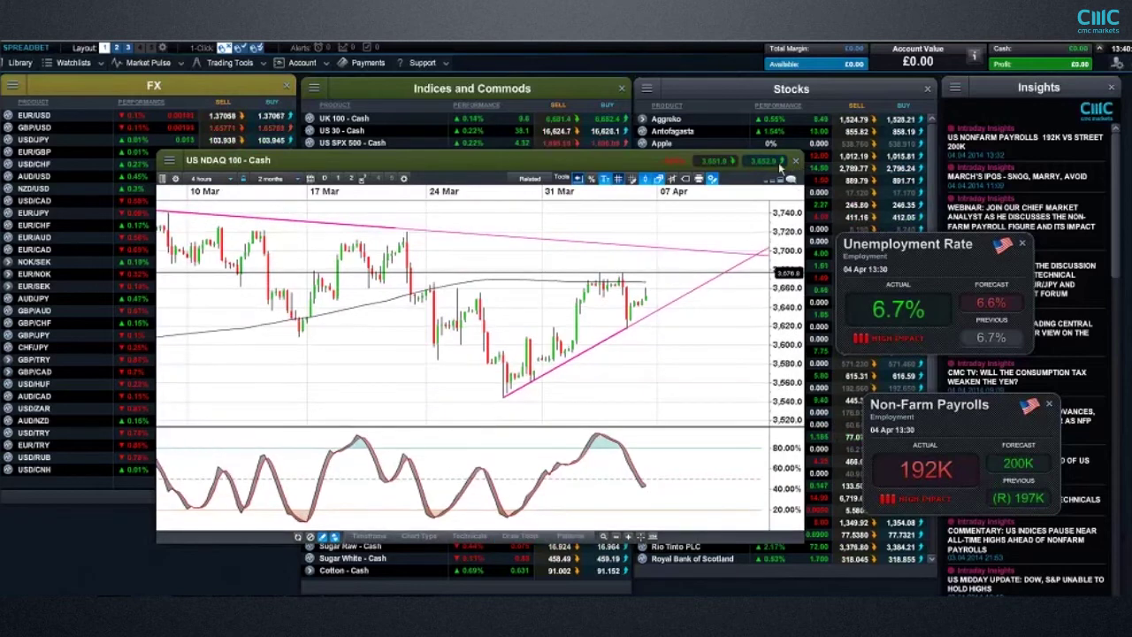
pyautogui.click(795, 160)
# - Open the saved US 30 chart, examine recent 4-hour price action and the Slow Stochastic, and close the chart
pyautogui.rightClick(352, 179)
pyautogui.click(387, 246)
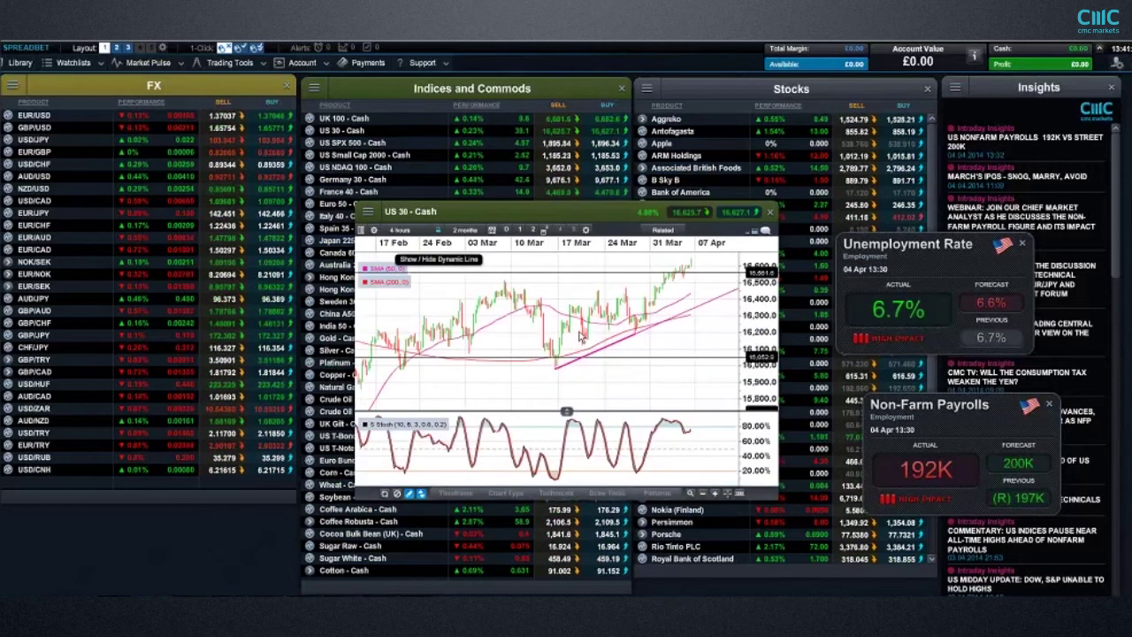
pyautogui.scroll(3, 580, 335)
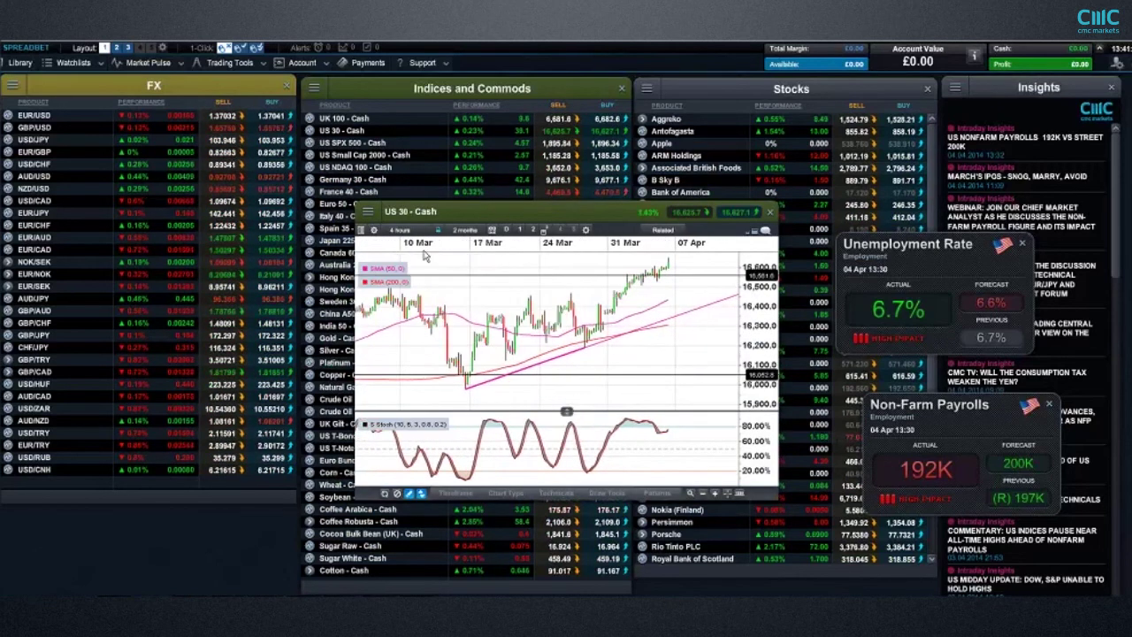
pyautogui.scroll(3, 424, 256)
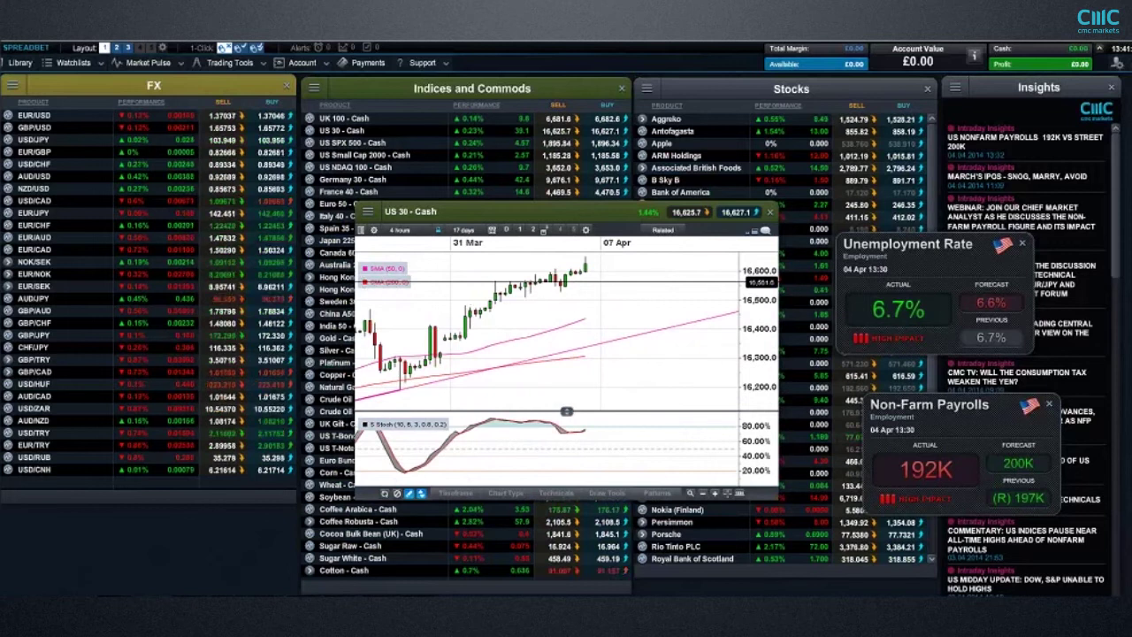
pyautogui.moveTo(570, 288)
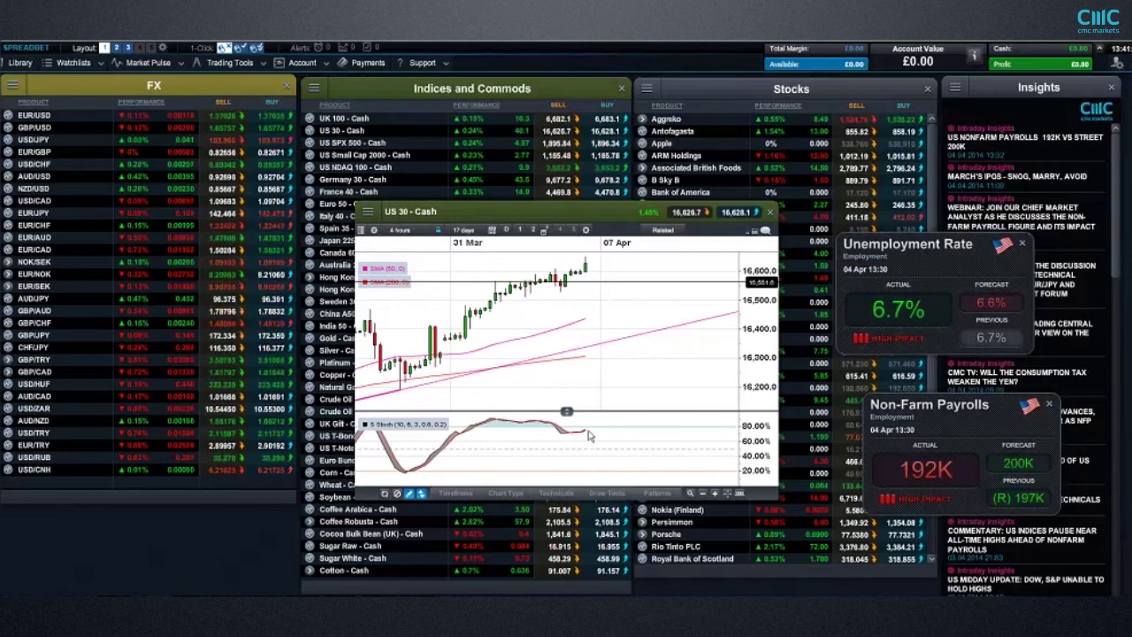
pyautogui.scroll(-2, 606, 350)
pyautogui.moveTo(496, 211); pyautogui.dragTo(311, 190)
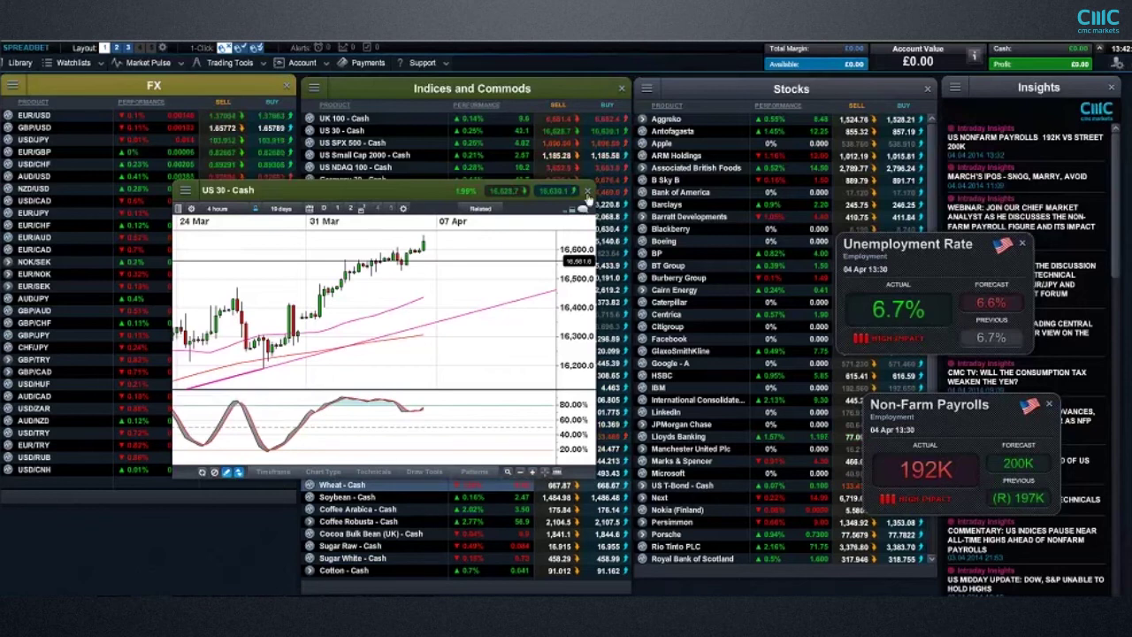
pyautogui.click(586, 191)
pyautogui.click(579, 203)
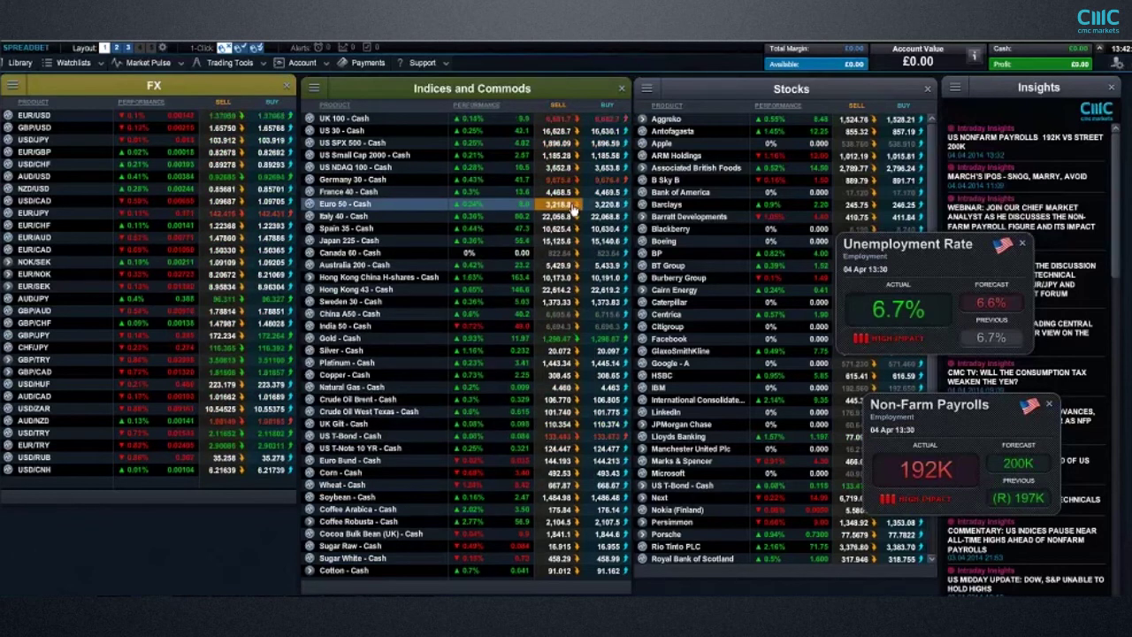
# - Open the saved chart for Crude Oil Brent and enlarge its window
pyautogui.rightClick(314, 402)
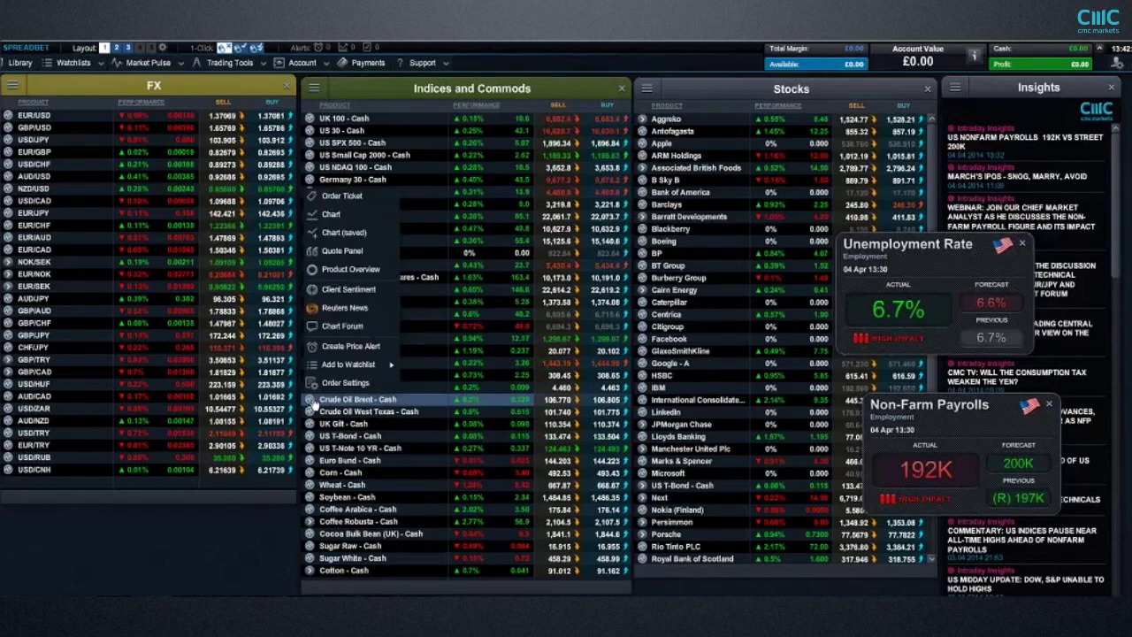
pyautogui.click(354, 235)
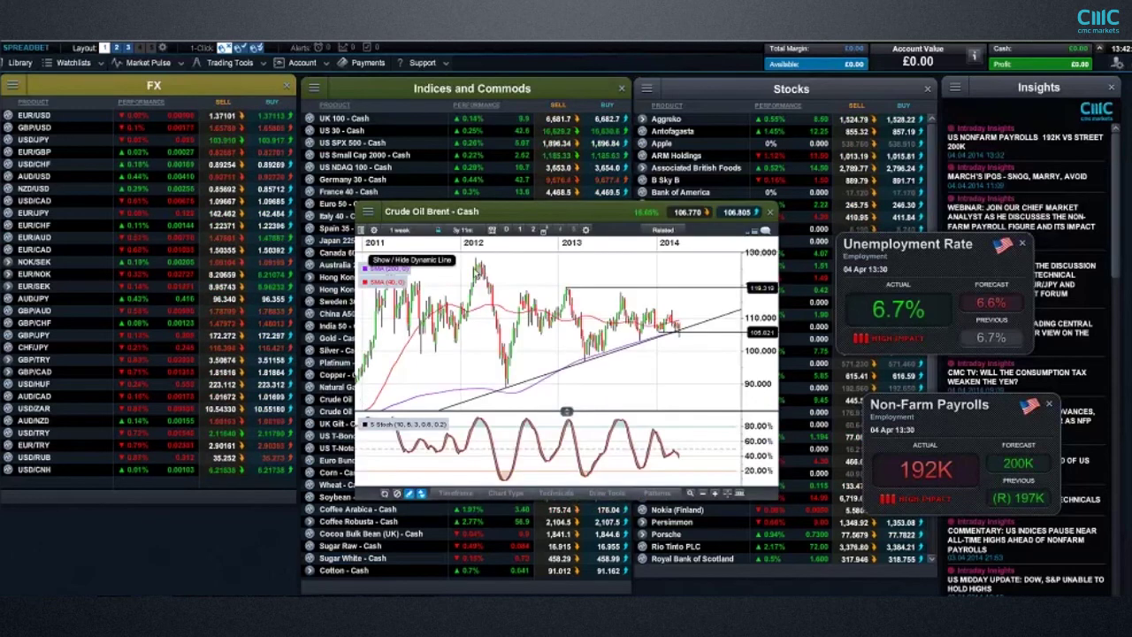
pyautogui.moveTo(531, 211); pyautogui.dragTo(481, 164)
pyautogui.moveTo(727, 455); pyautogui.dragTo(777, 579)
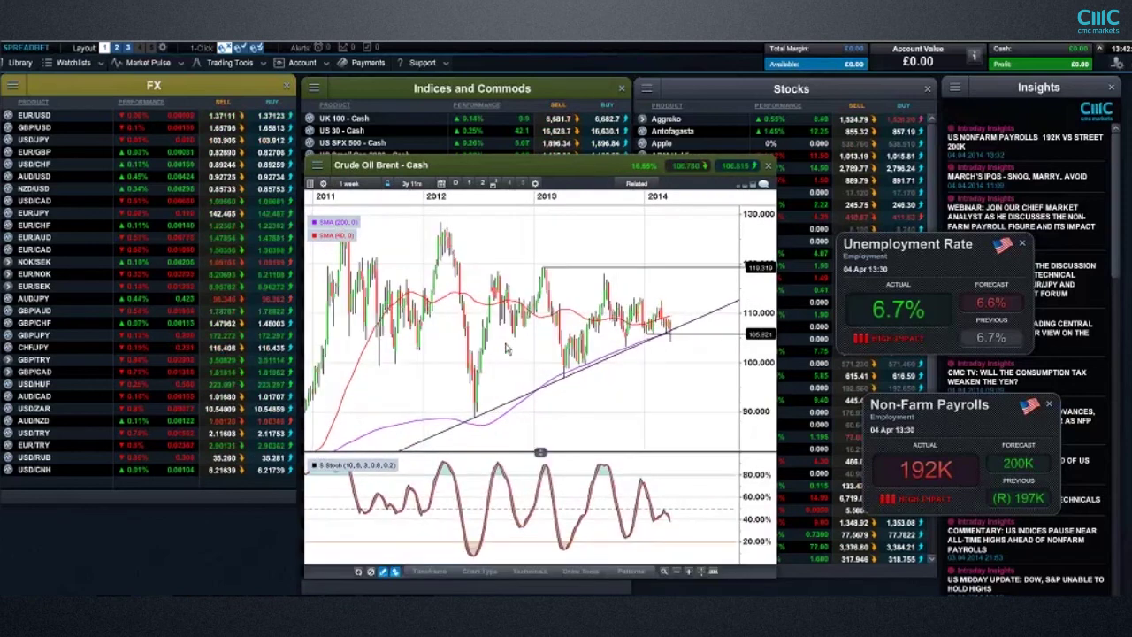
# - Examine Brent's weekly price action since 2010 against its ascending trend line and horizontal levels in a wider window, and close the chart
pyautogui.scroll(1, 507, 348)
pyautogui.scroll(-3, 480, 347)
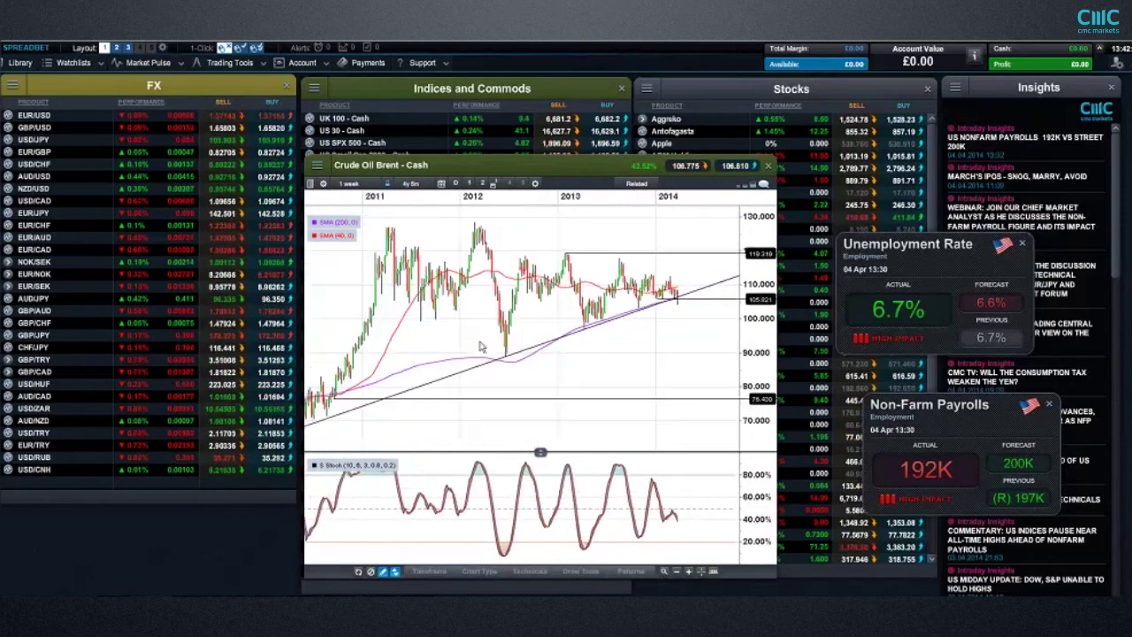
pyautogui.moveTo(469, 165); pyautogui.dragTo(361, 137)
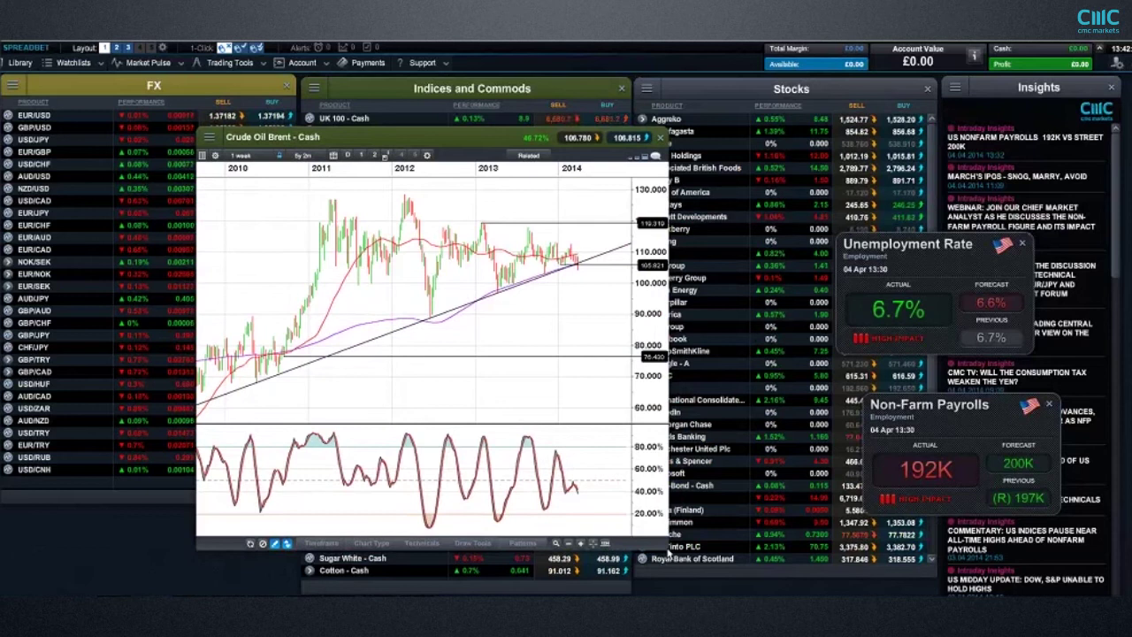
pyautogui.moveTo(669, 553); pyautogui.dragTo(769, 574)
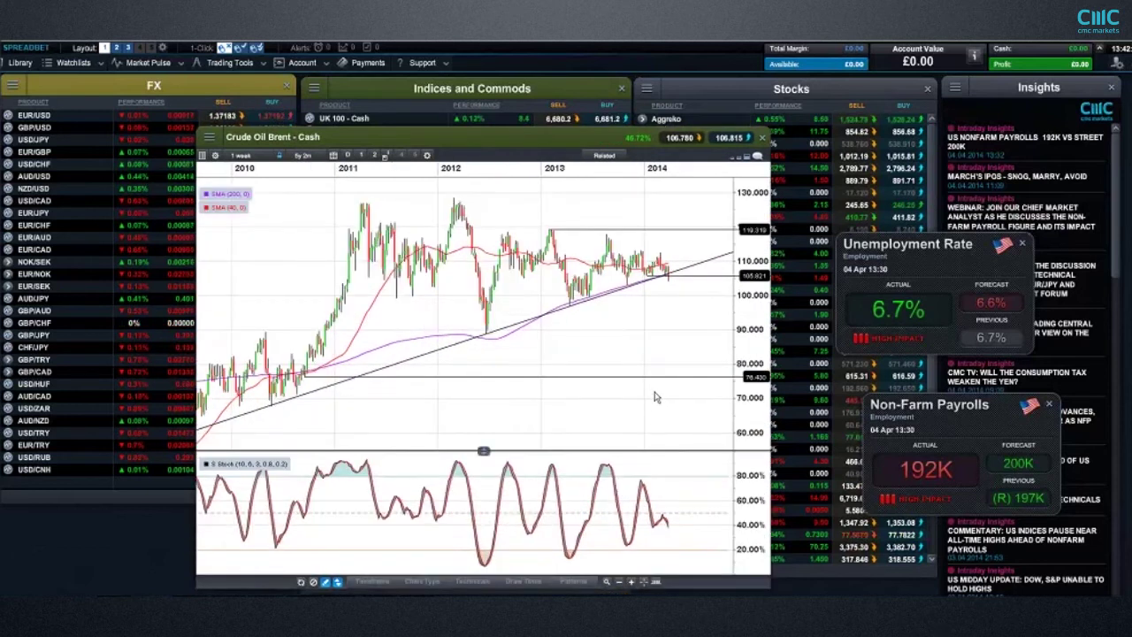
pyautogui.scroll(3, 655, 397)
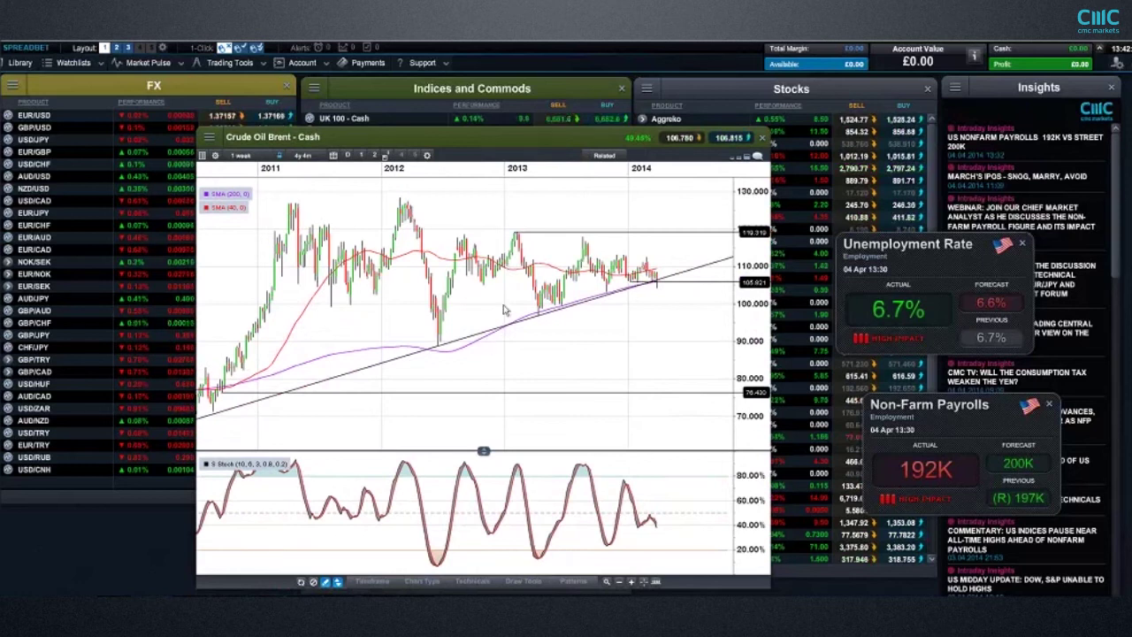
pyautogui.click(764, 142)
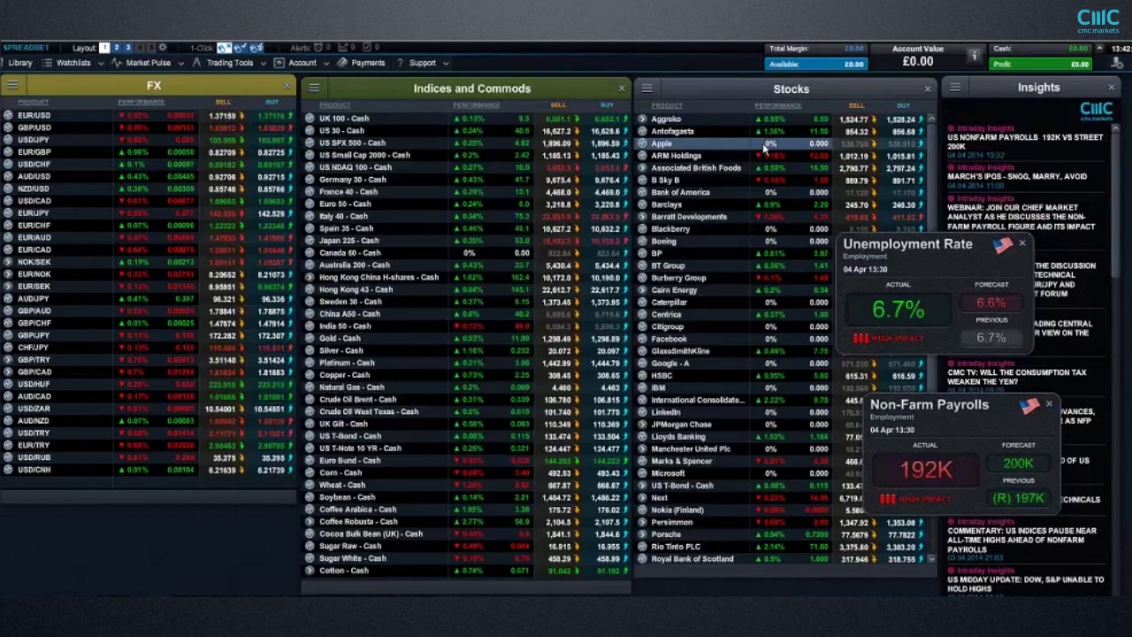